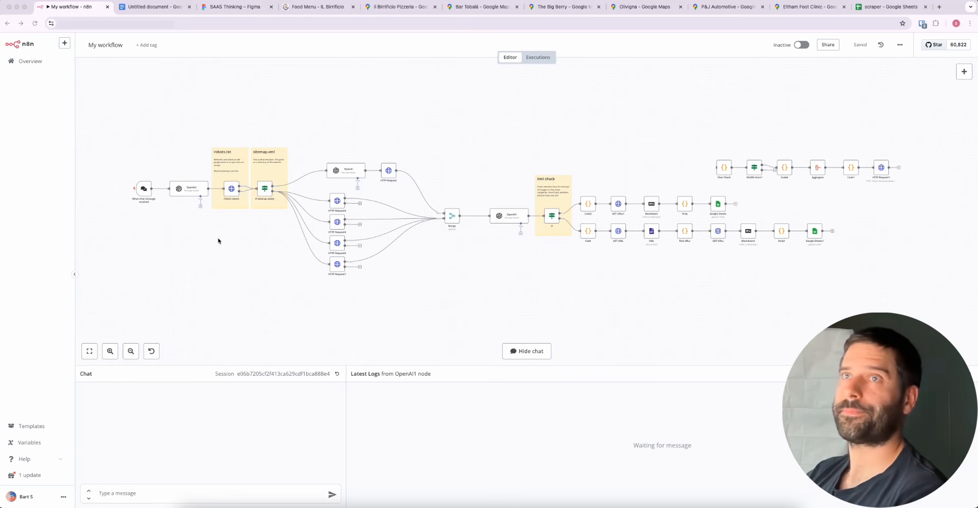
Switch to the Il Birrificio website and look through the dishes on its food menu page
click(314, 9)
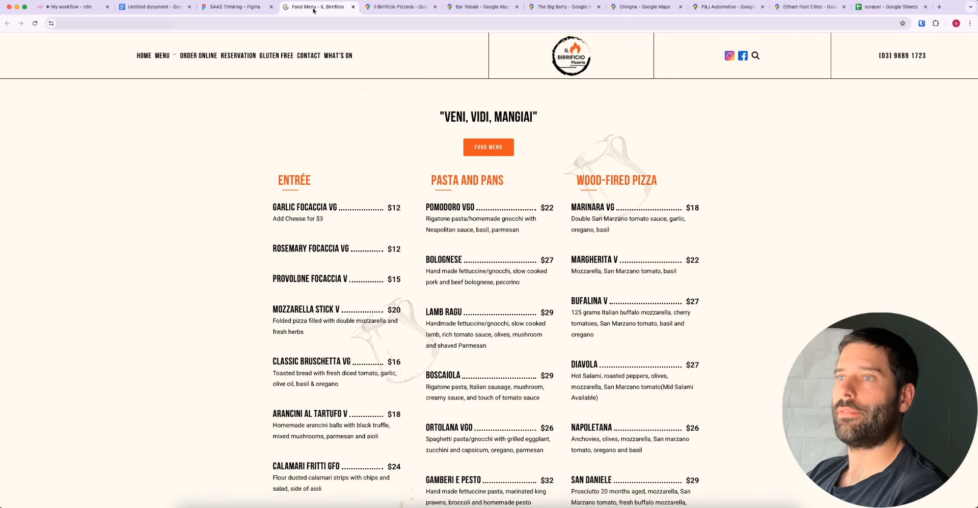
scroll(372, 253, down, 7)
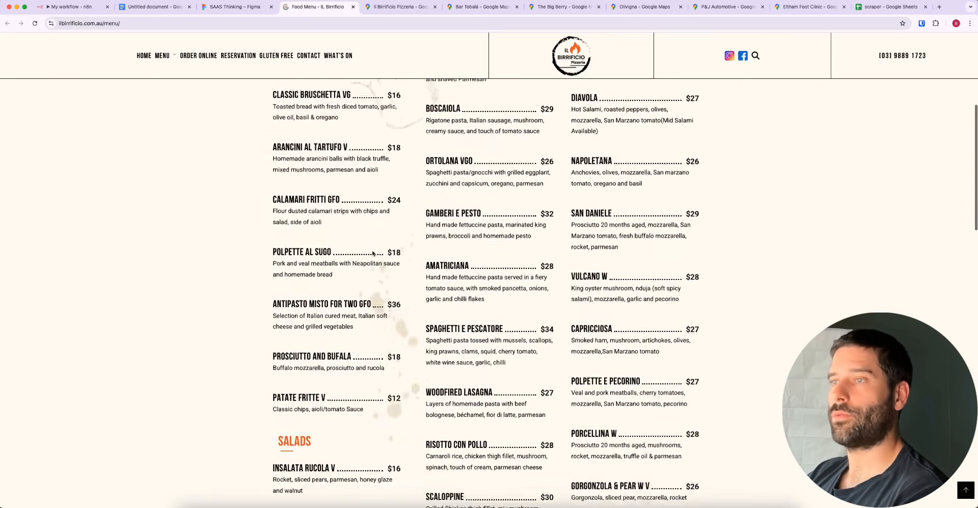
scroll(373, 254, up, 7)
scroll(372, 253, down, 1)
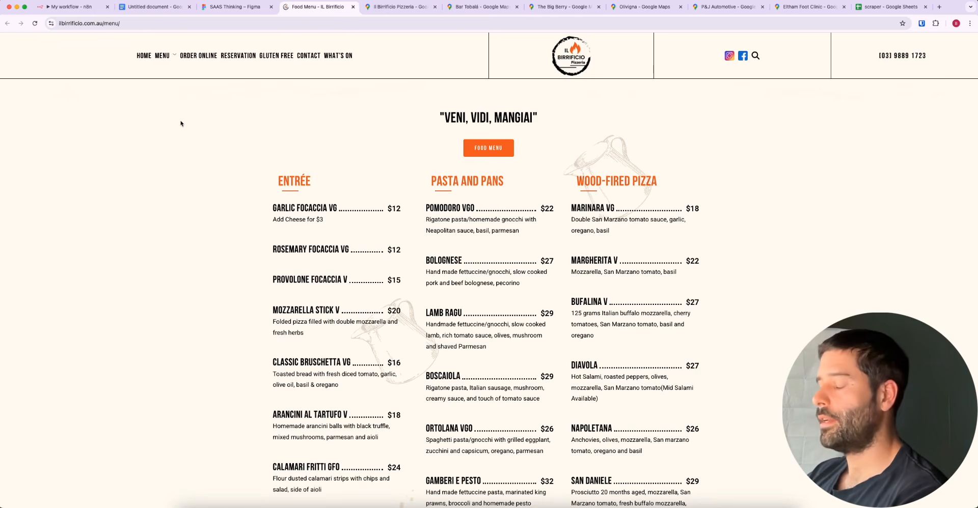
Load the restaurant's home page by removing the menu/ path from the site address
double_click(67, 23)
drag(68, 24, 142, 24)
click(121, 24)
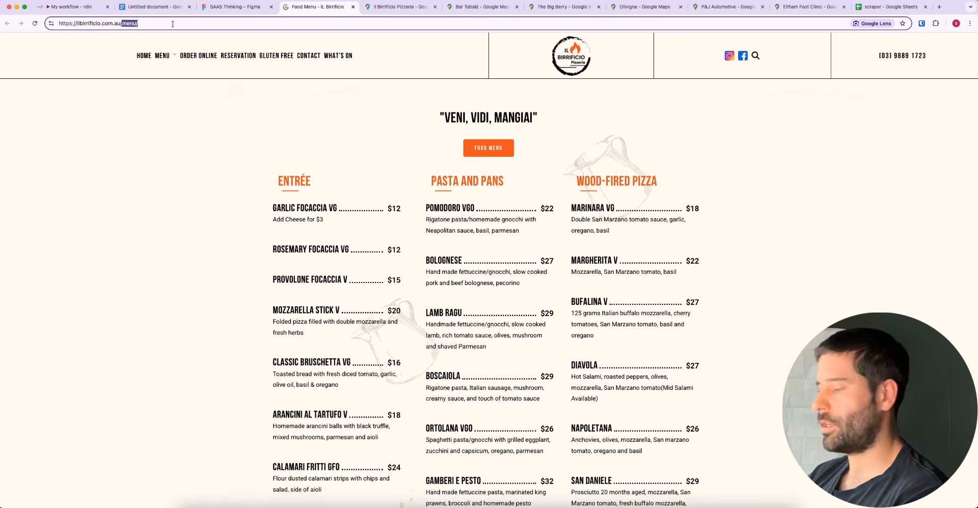
key(BackSpace)
key(Return)
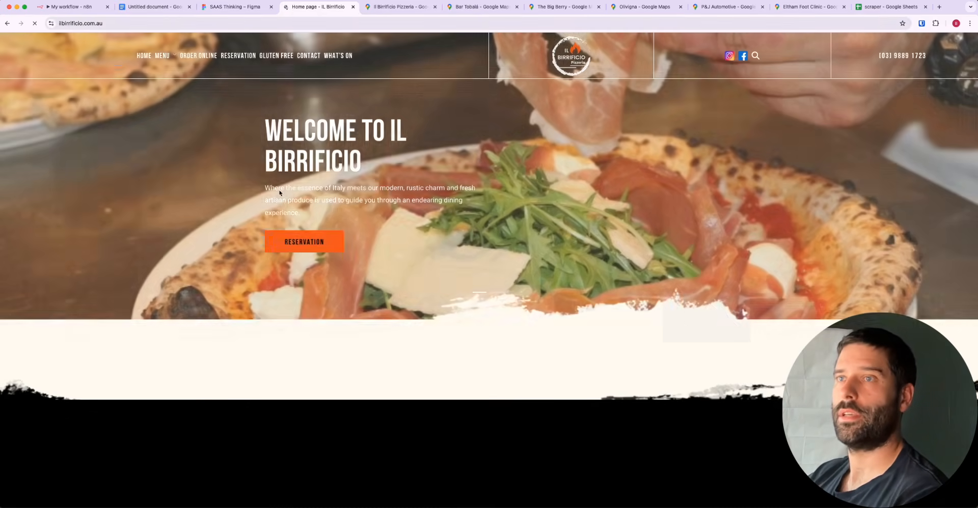
Look through the home page down to the footer with opening hours and return to its header
scroll(445, 354, down, 15)
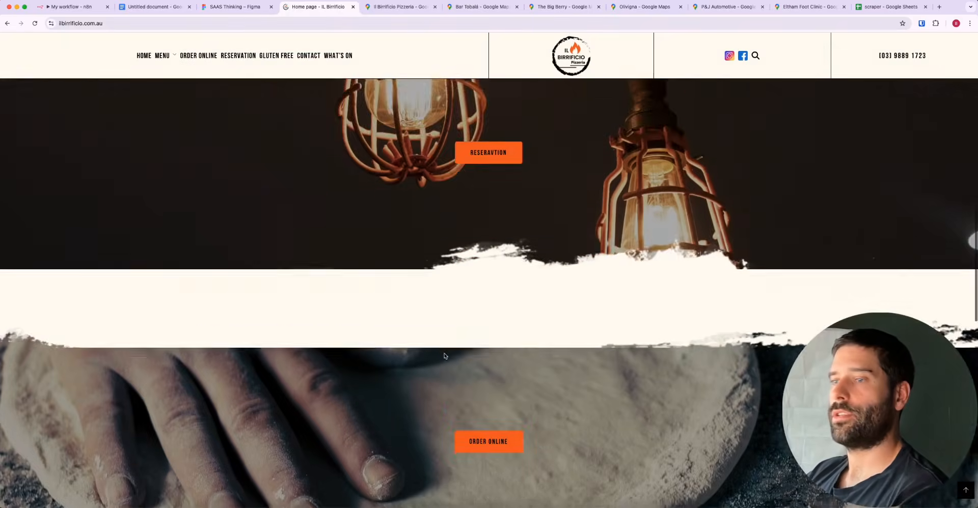
scroll(444, 355, down, 10)
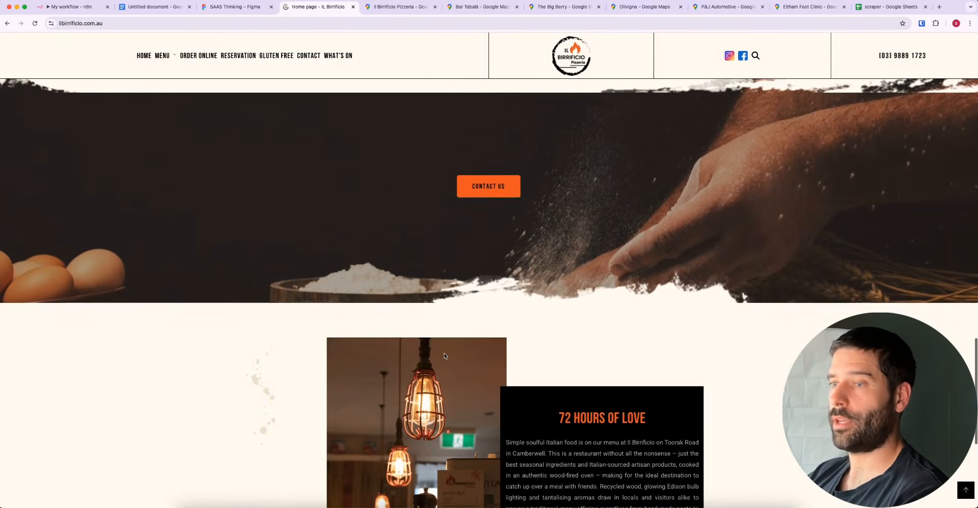
scroll(444, 356, down, 5)
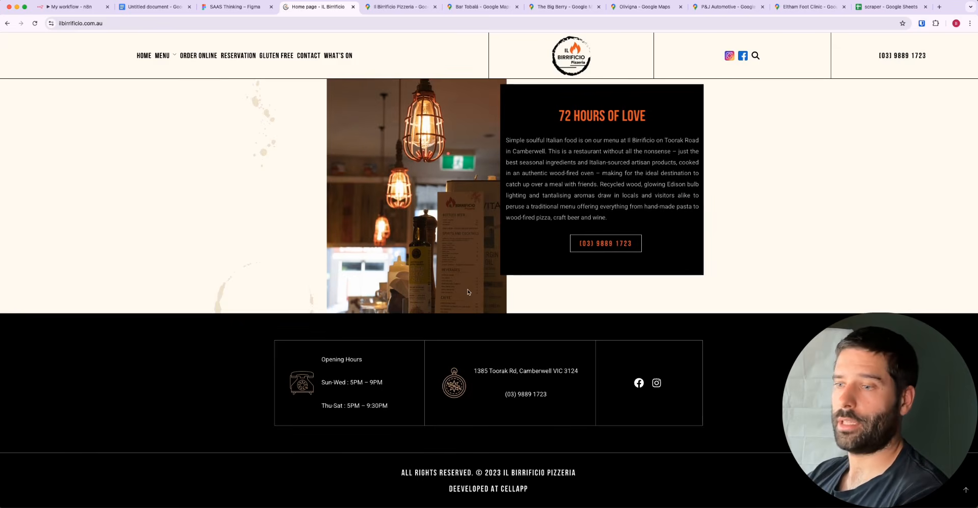
scroll(468, 292, up, 10)
scroll(468, 292, up, 5)
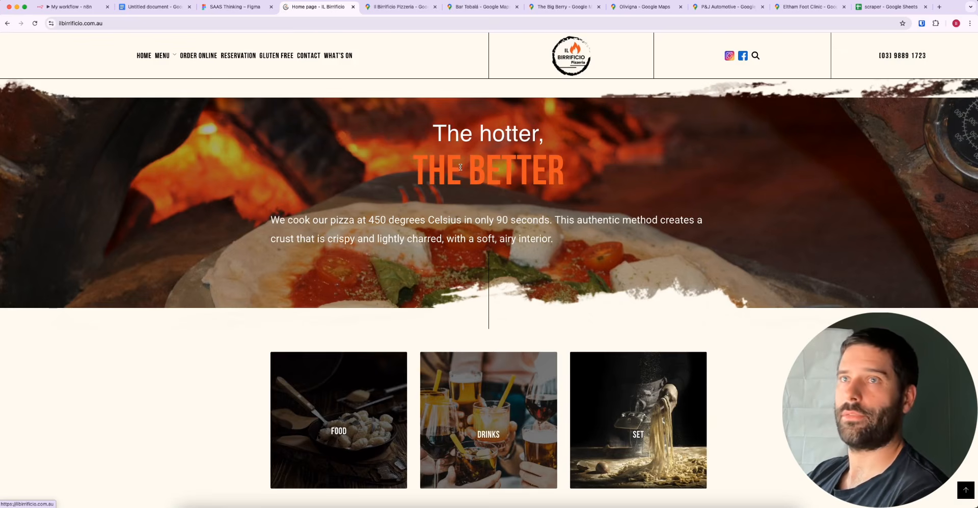
scroll(280, 52, up, 5)
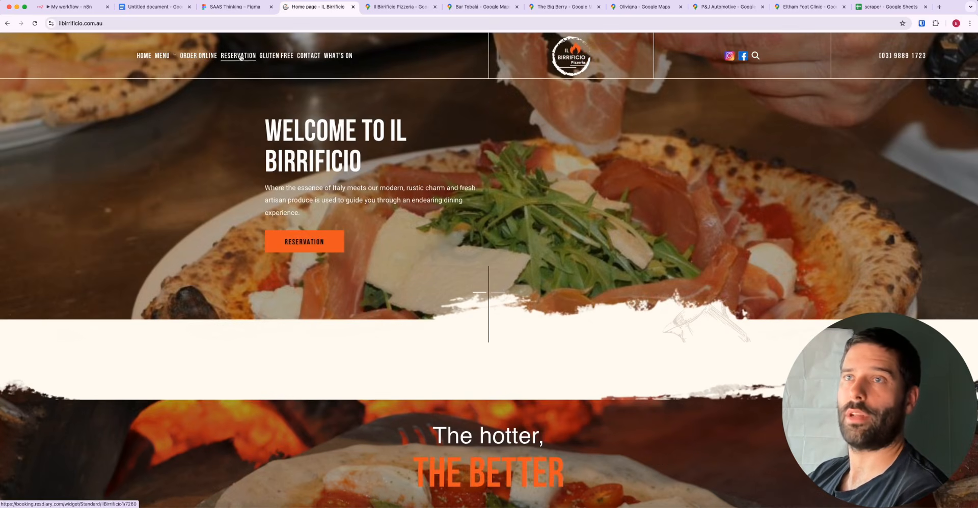
Open the restaurant's Gluten Free page, highlight "gluten" in its address and read the page down to the footer
click(269, 56)
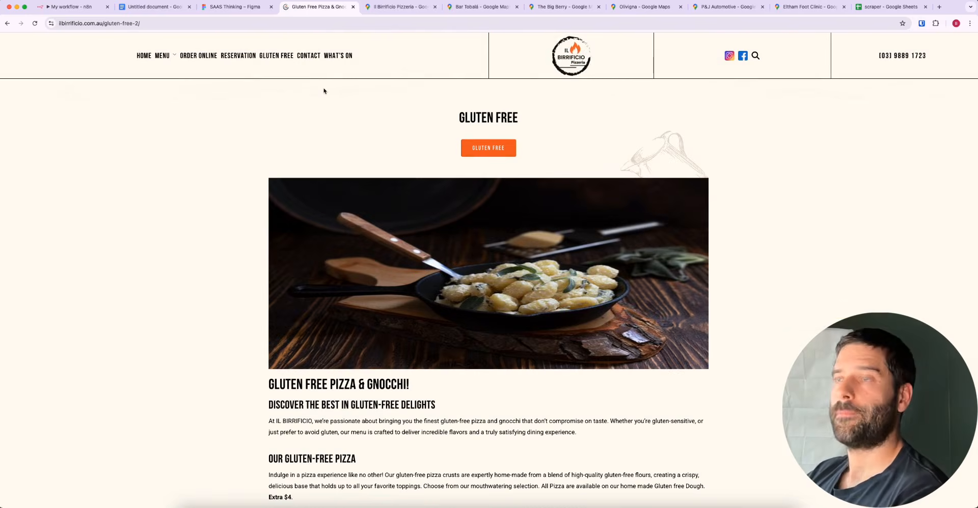
double_click(129, 24)
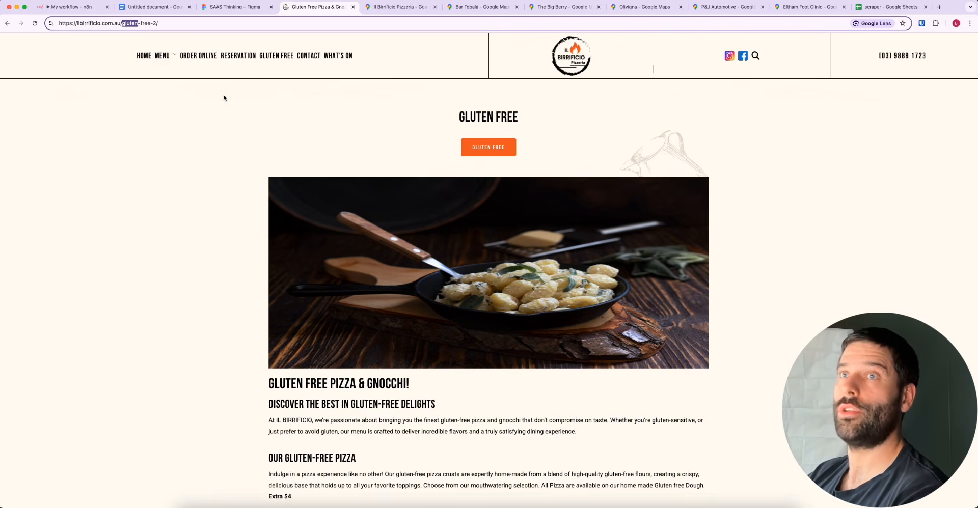
scroll(334, 228, down, 5)
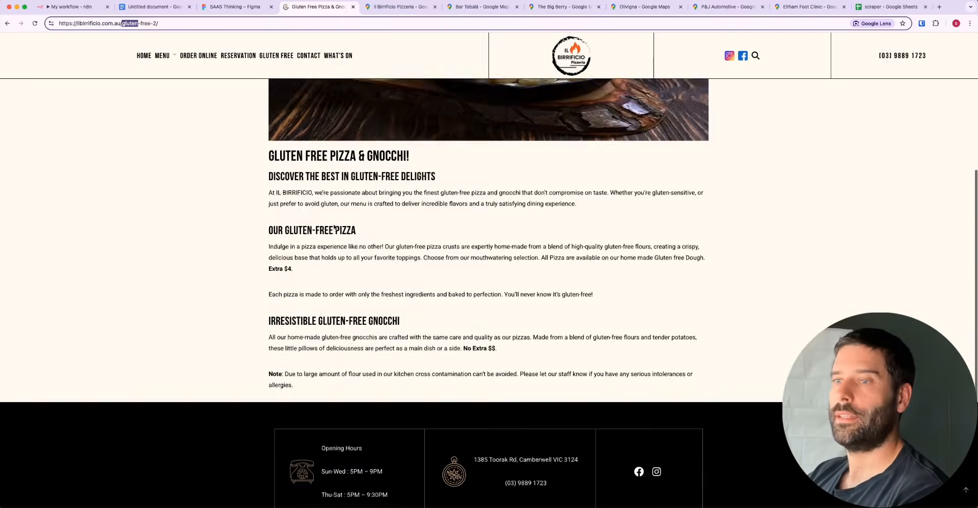
scroll(334, 227, down, 2)
scroll(333, 227, up, 7)
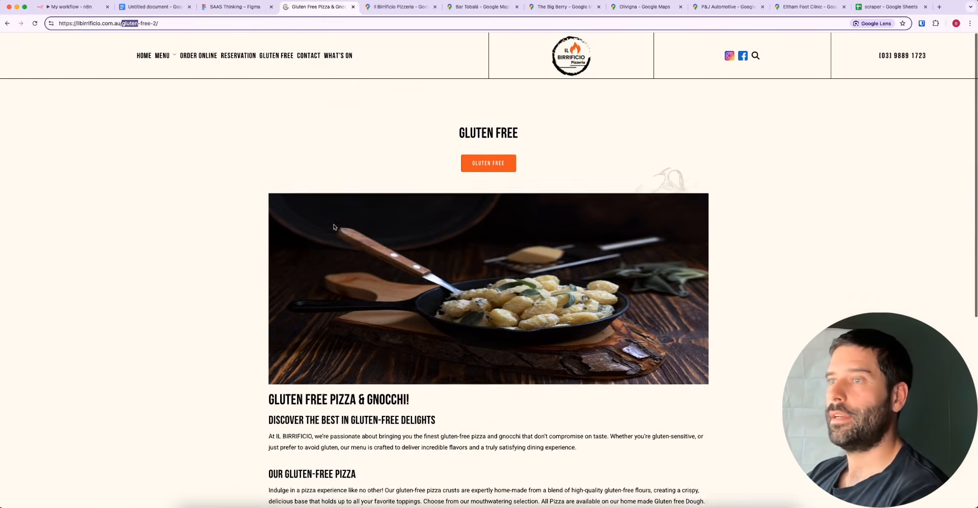
scroll(333, 227, down, 1)
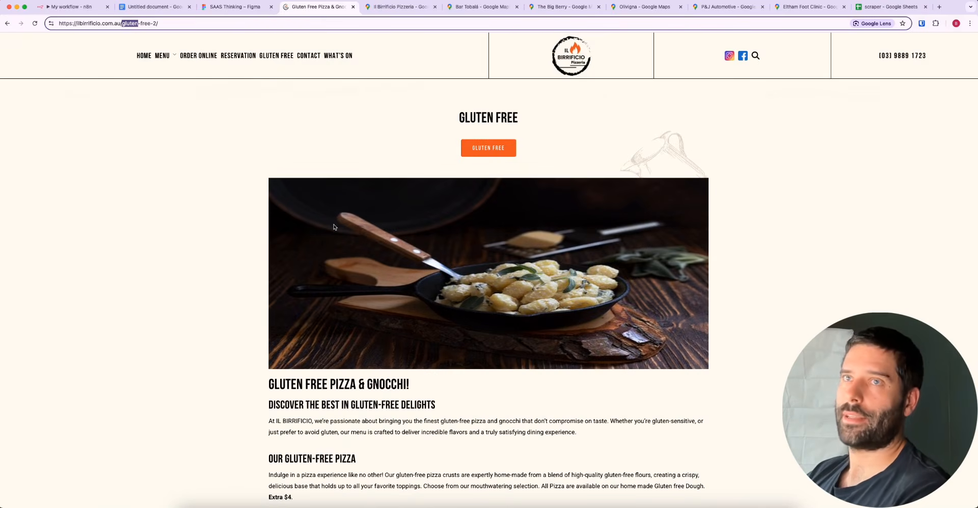
scroll(377, 308, down, 5)
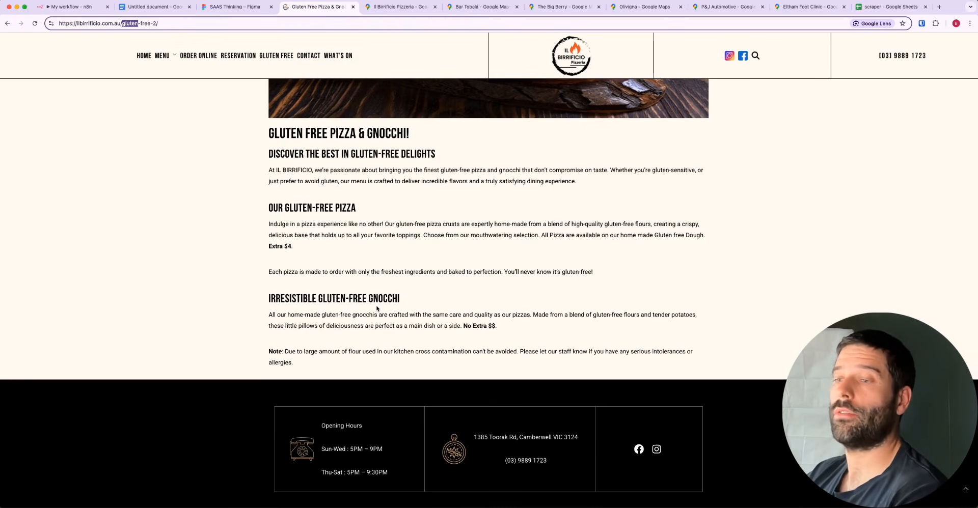
scroll(371, 271, up, 5)
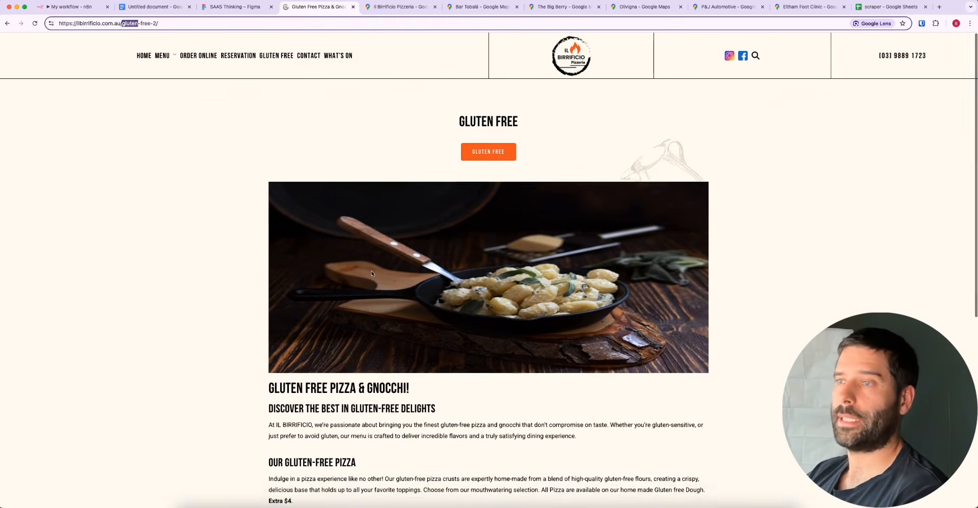
scroll(485, 338, down, 6)
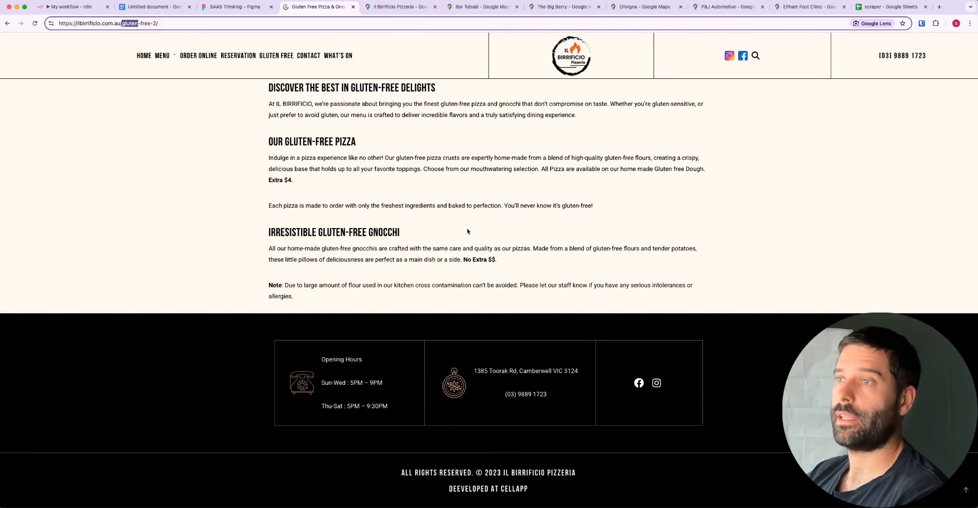
scroll(467, 231, up, 6)
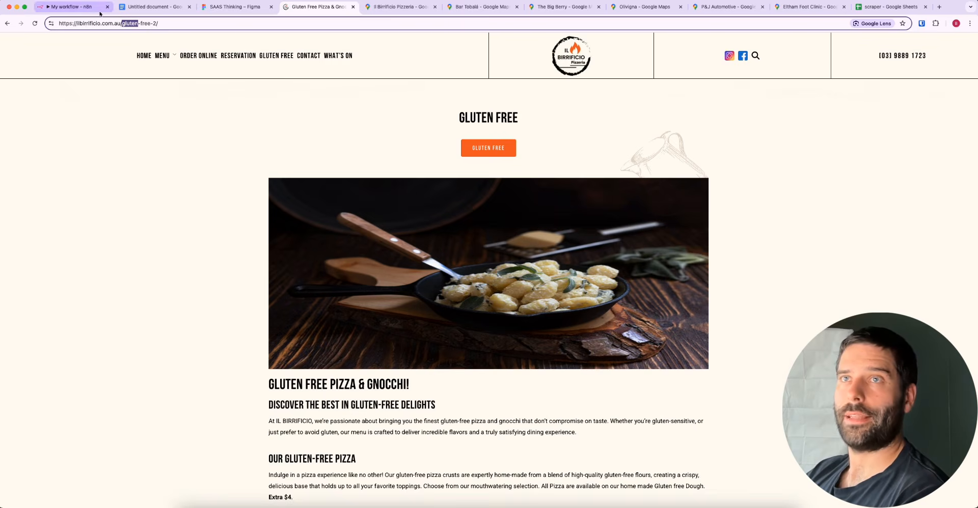
Check the site-structure list in Figma and load ilbirrificio.com.au/robots.txt in place of the gluten-free page
click(232, 7)
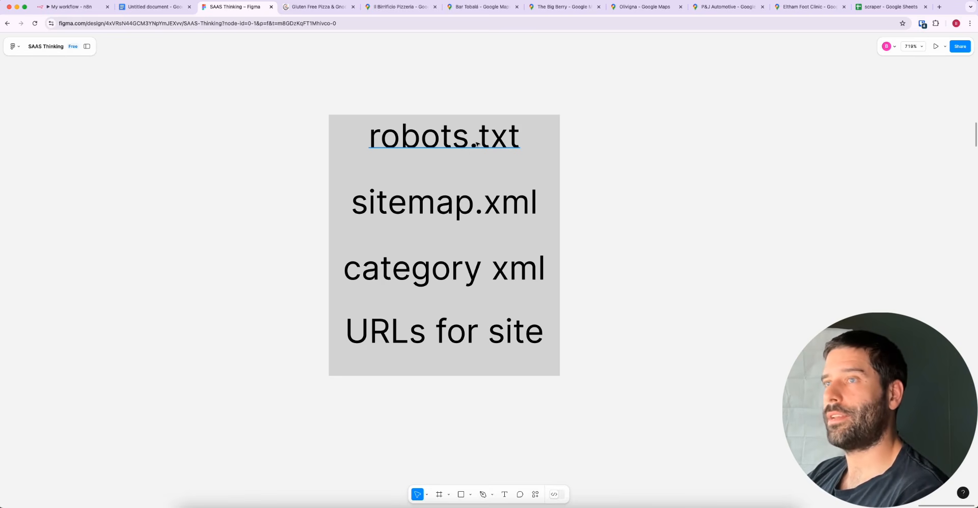
click(321, 6)
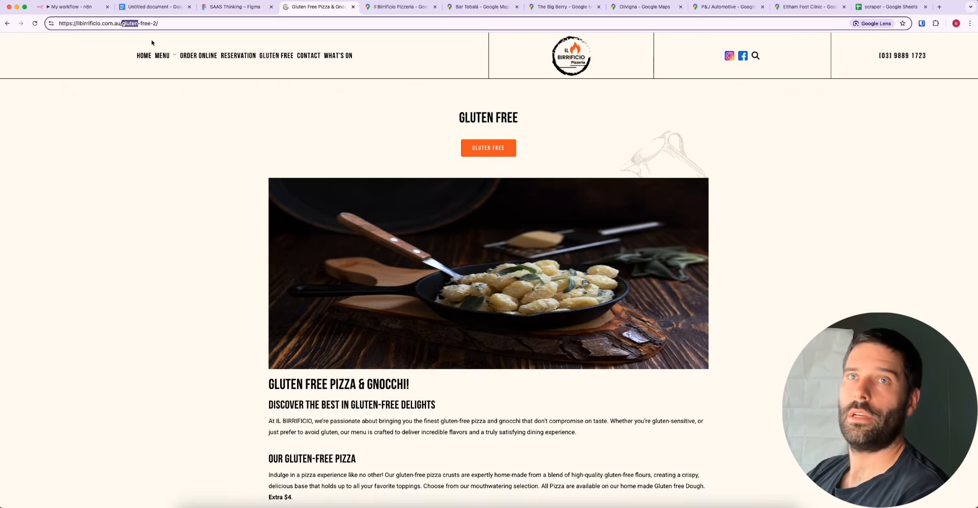
drag(122, 24, 219, 24)
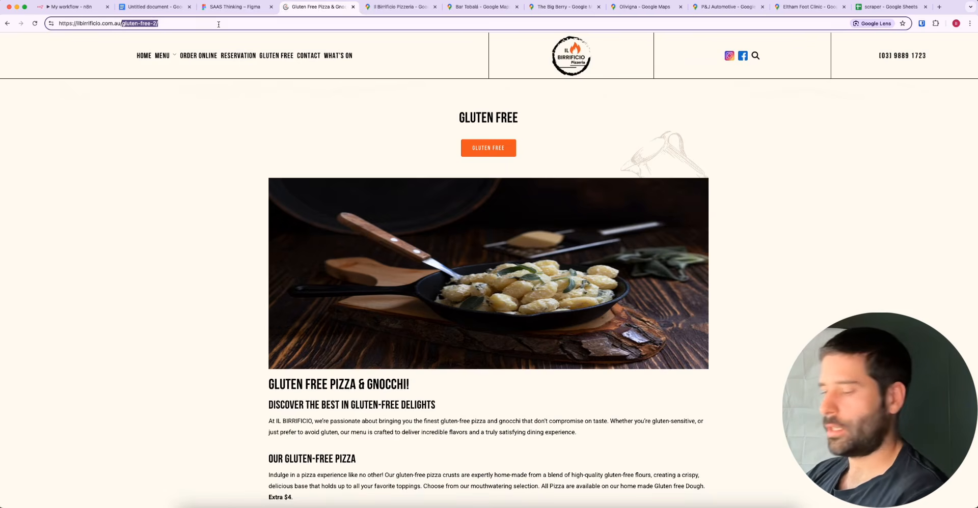
text(robots.)
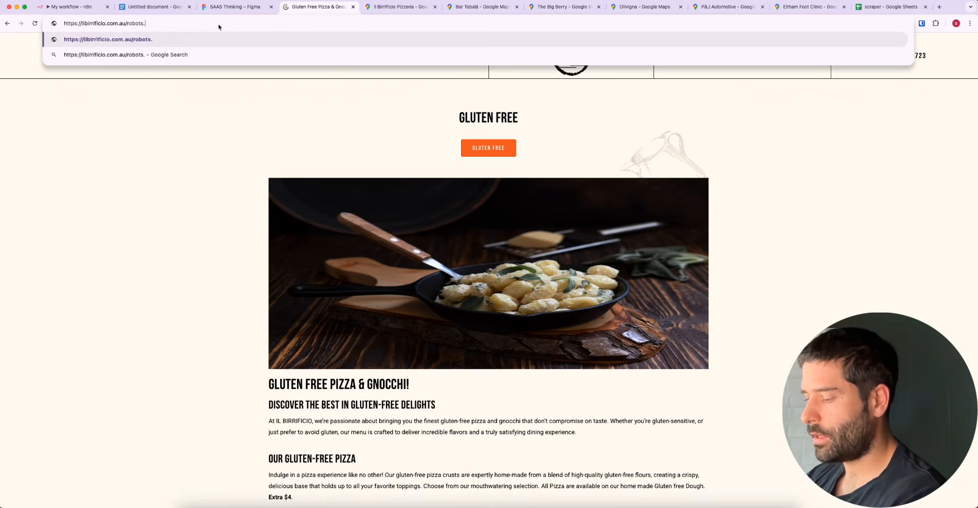
text(txt)
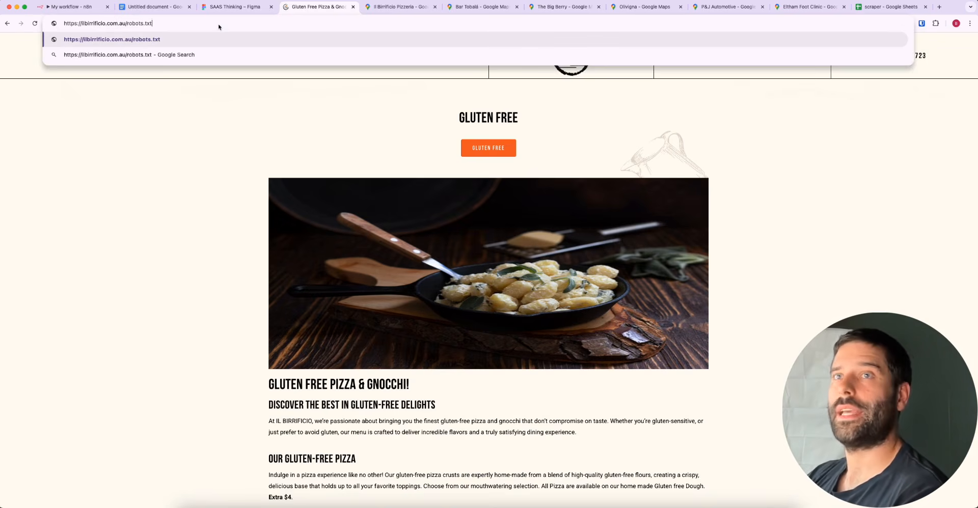
key(Return)
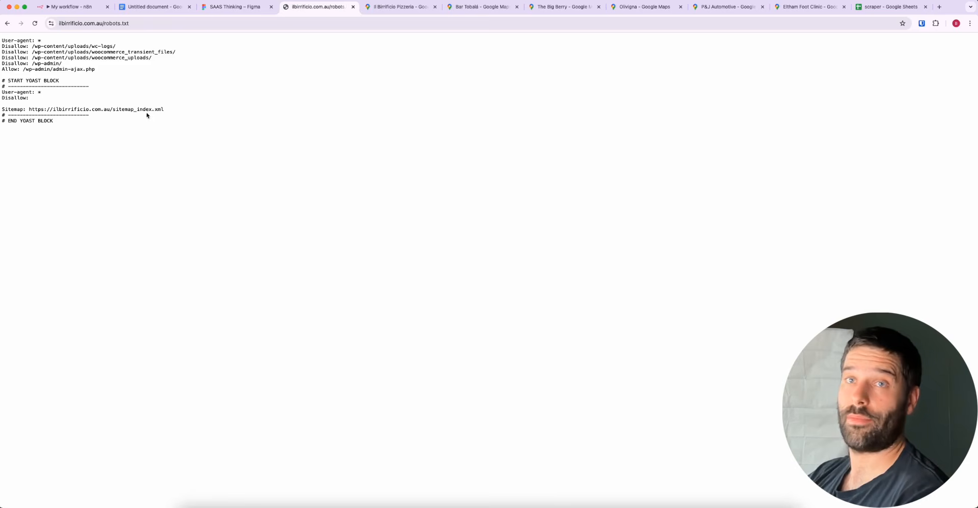
Highlight the full robots.txt content, followed by only its Sitemap line
drag(98, 121, 3, 39)
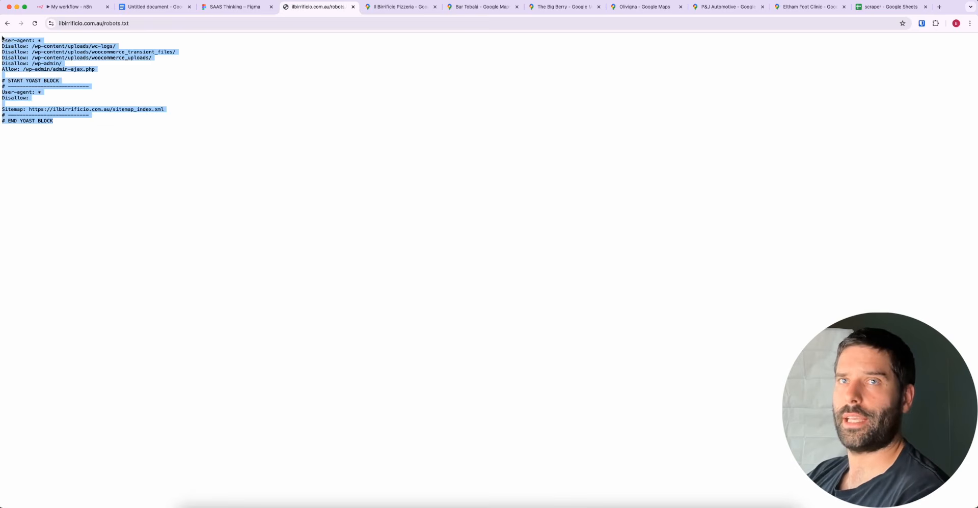
click(76, 74)
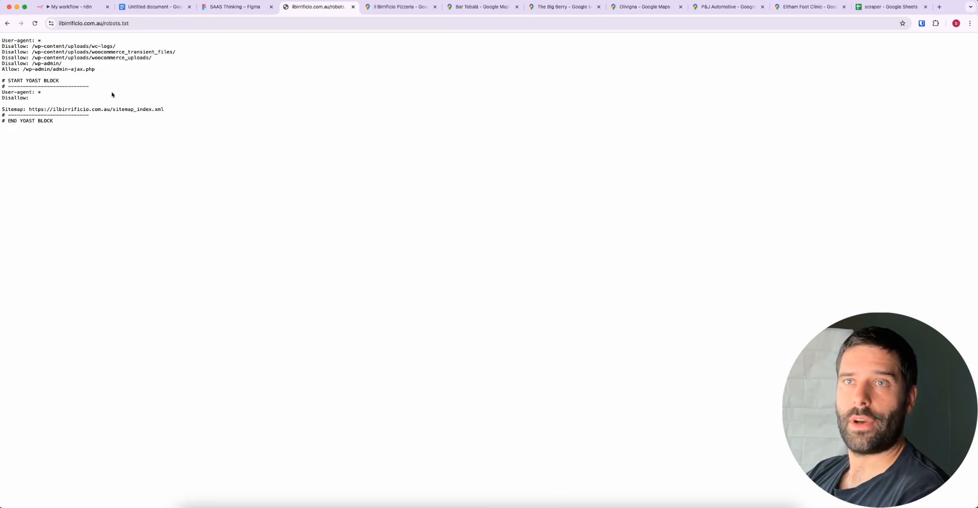
drag(164, 109, 2, 109)
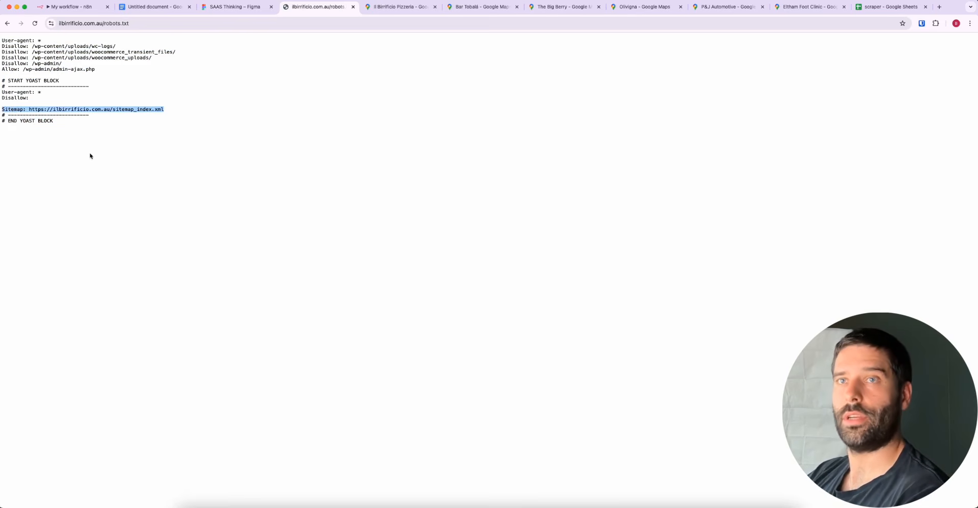
Switch to the SAAS Thinking file in Figma and highlight the sitemap.xml text, followed by the category xml text
click(222, 10)
click(443, 200)
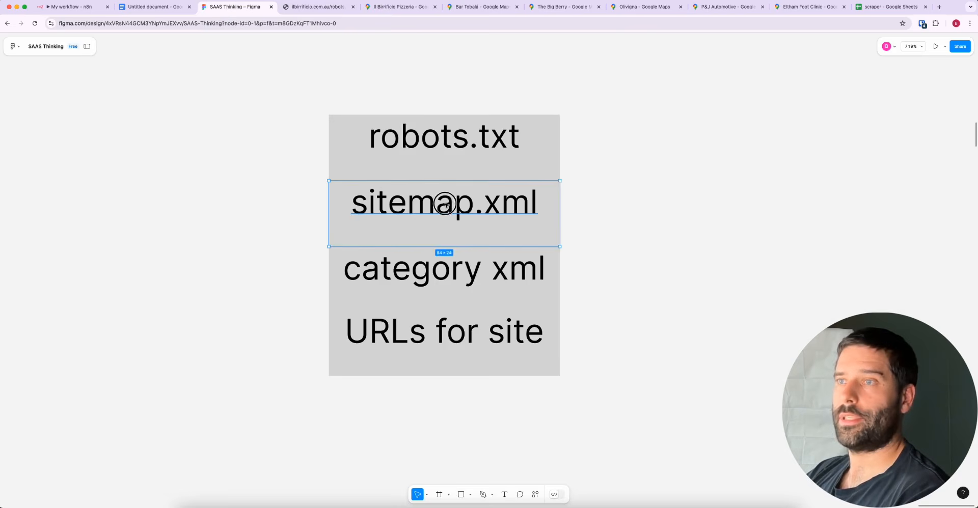
double_click(443, 201)
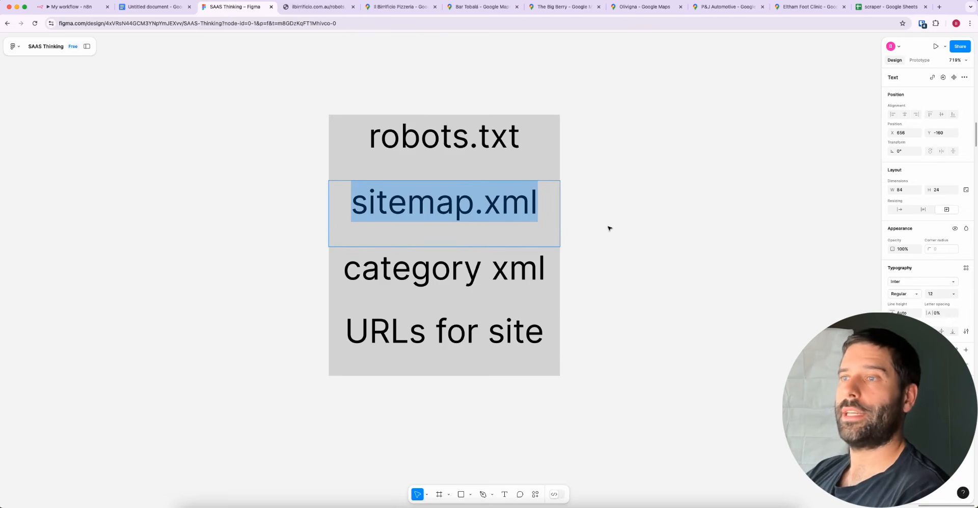
click(422, 269)
double_click(422, 270)
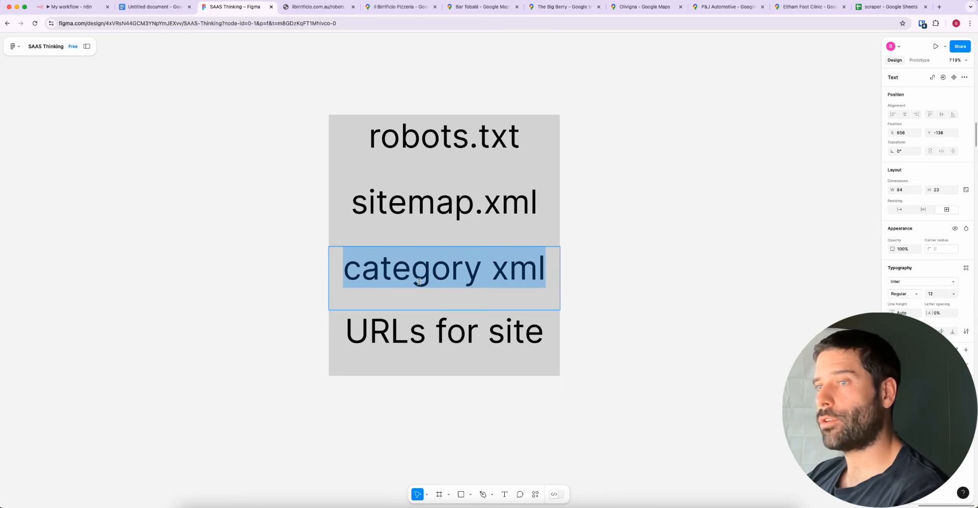
Copy the sitemap URL from robots.txt, load ilbirrificio.com.au/sitemap_index.xml and highlight the XML Sitemap heading
click(303, 8)
drag(172, 110, 30, 110)
key(super+c)
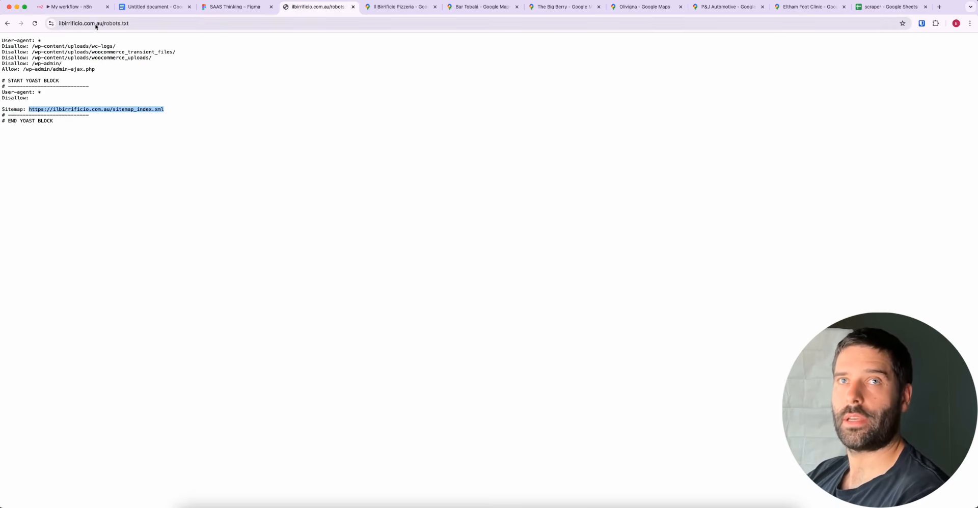
click(90, 23)
key(super+v)
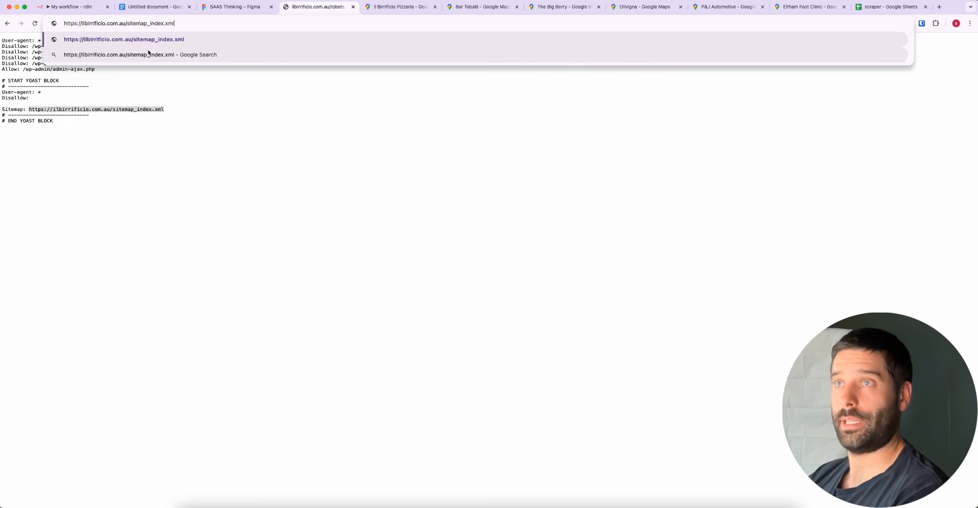
key(Return)
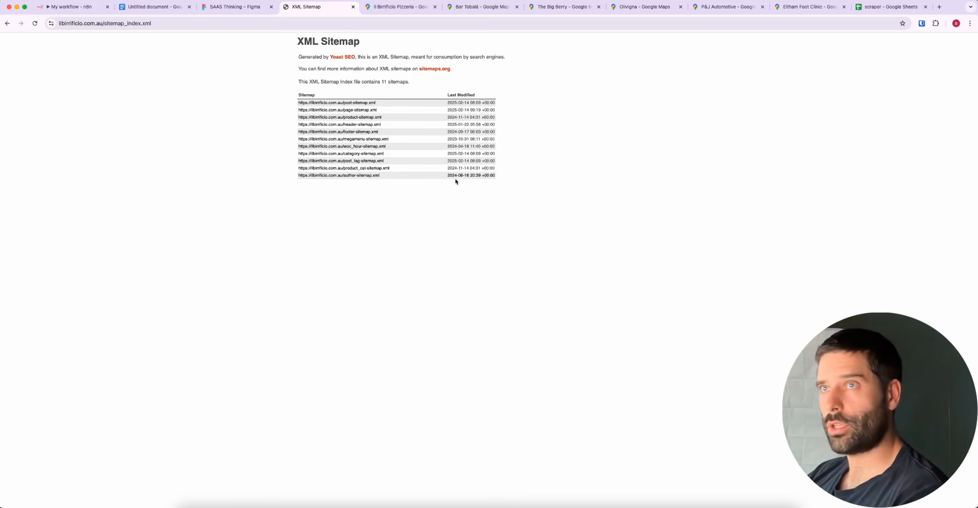
drag(296, 41, 371, 40)
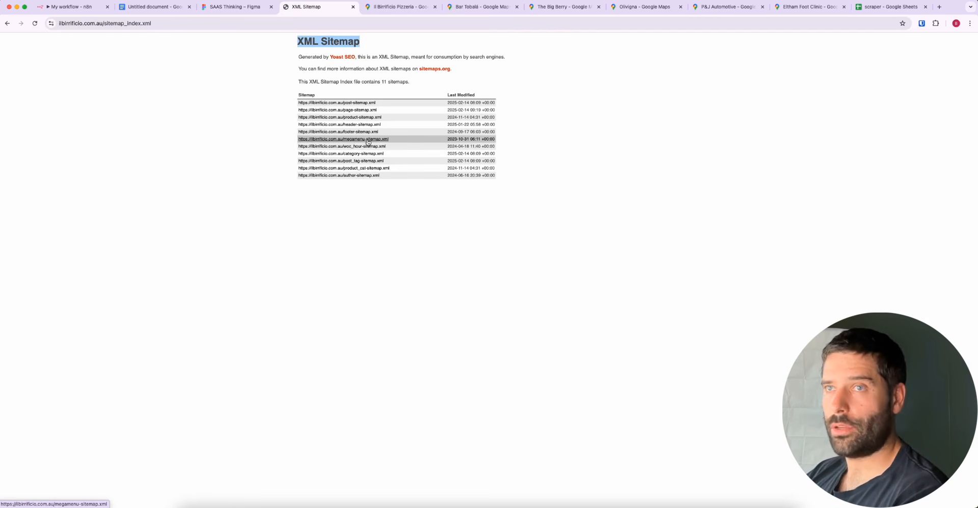
Highlight category xml in the Figma list, open megamenu-sitemap.xml from the sitemap index and highlight its URL table
click(262, 7)
triple_click(390, 267)
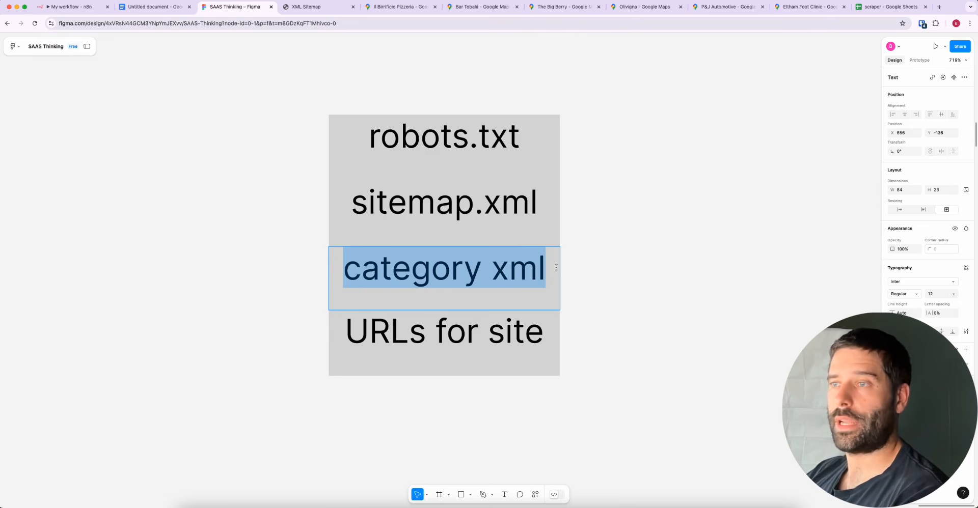
click(316, 6)
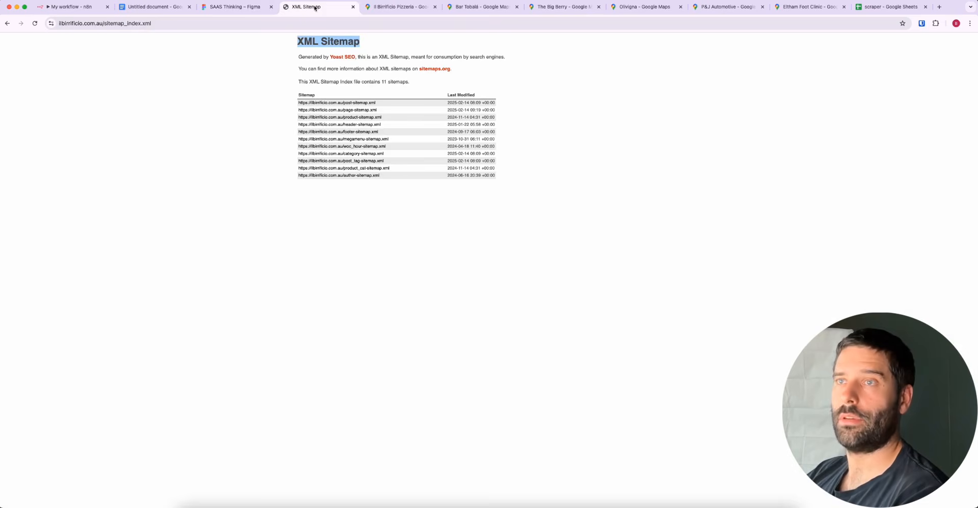
click(341, 140)
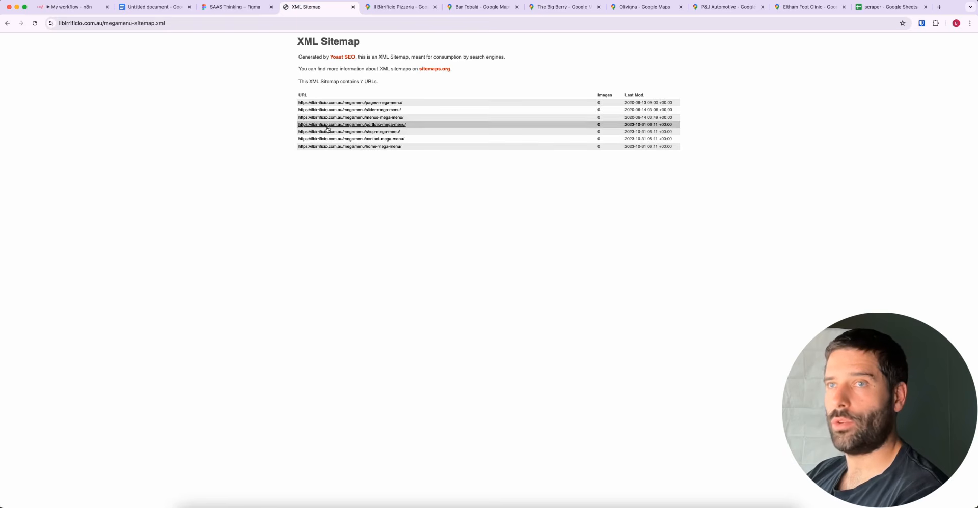
drag(666, 153, 240, 96)
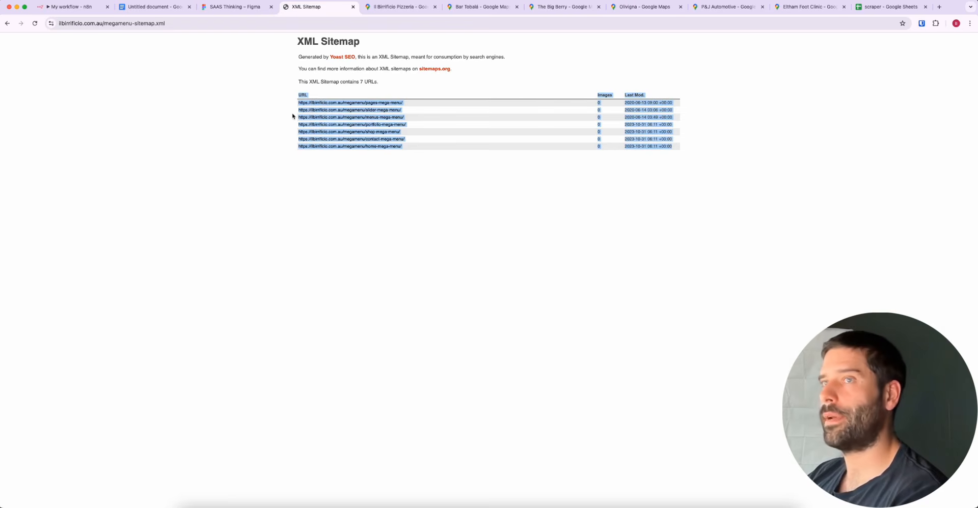
Open the pages-mega-menu URL from the megamenu sitemap and return to the sitemap index page
click(380, 94)
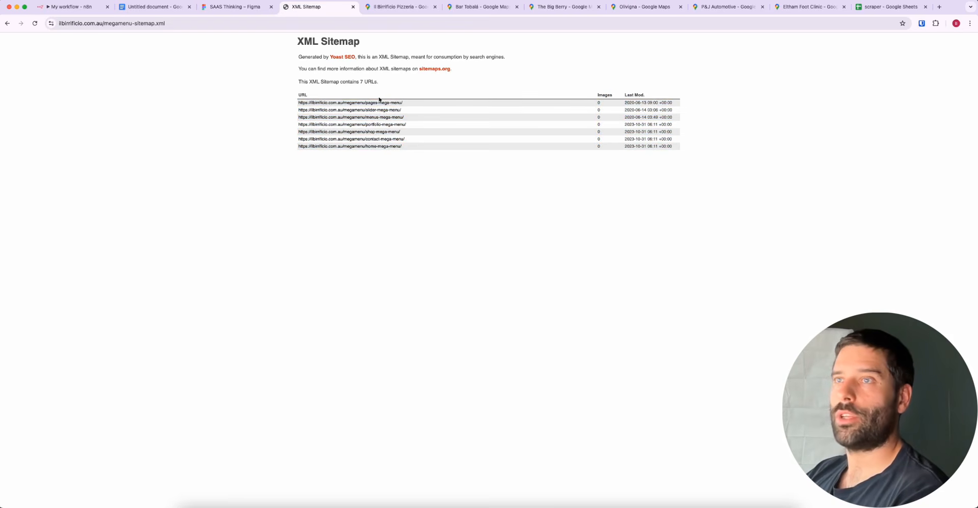
click(375, 103)
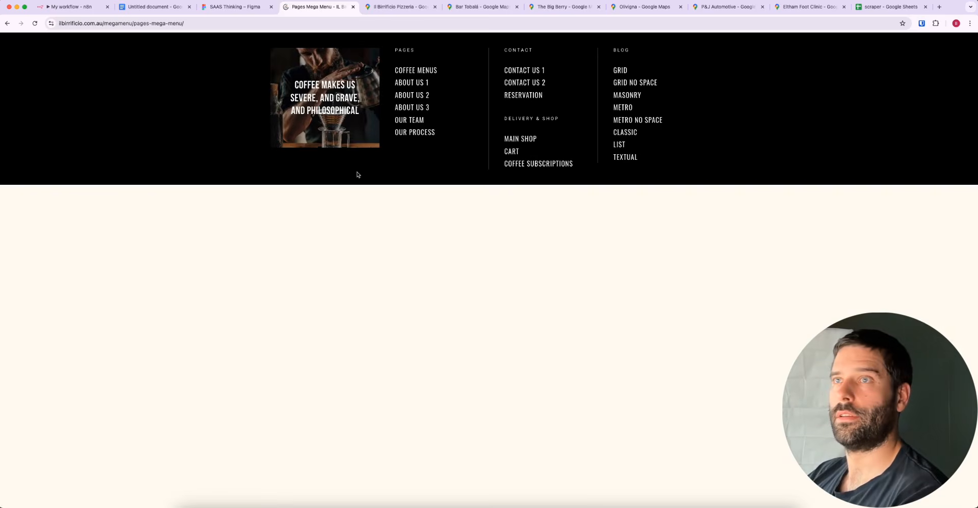
scroll(345, 121, left, 5)
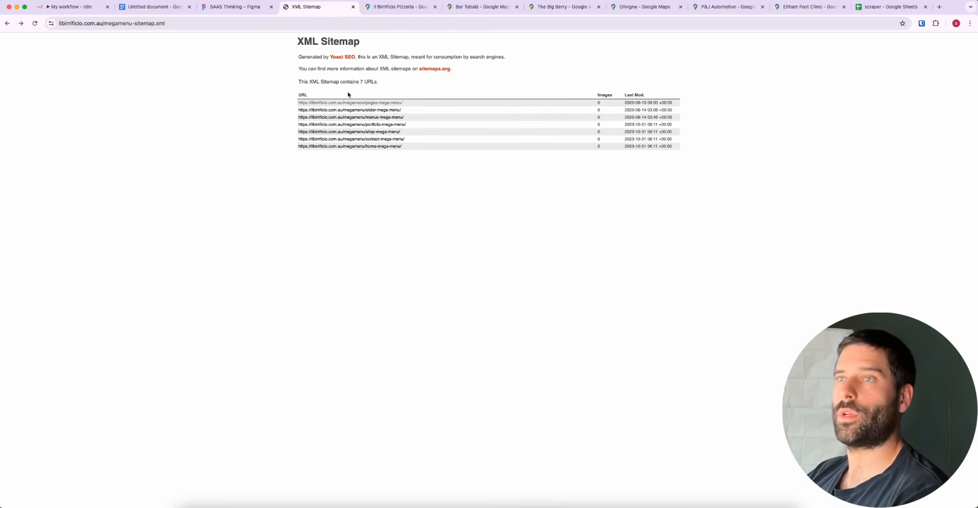
scroll(348, 94, left, 5)
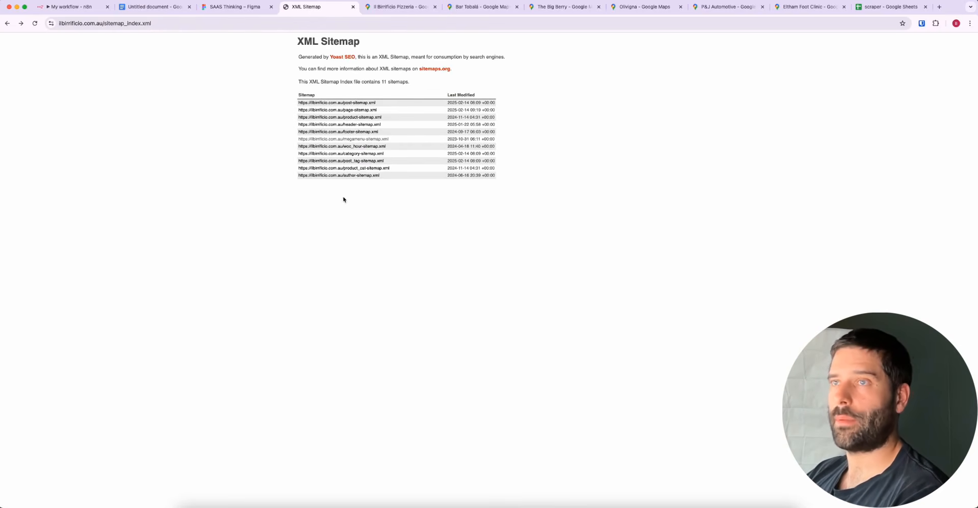
Highlight text in the category xml item in Figma and the full content of the sitemap index page
click(268, 2)
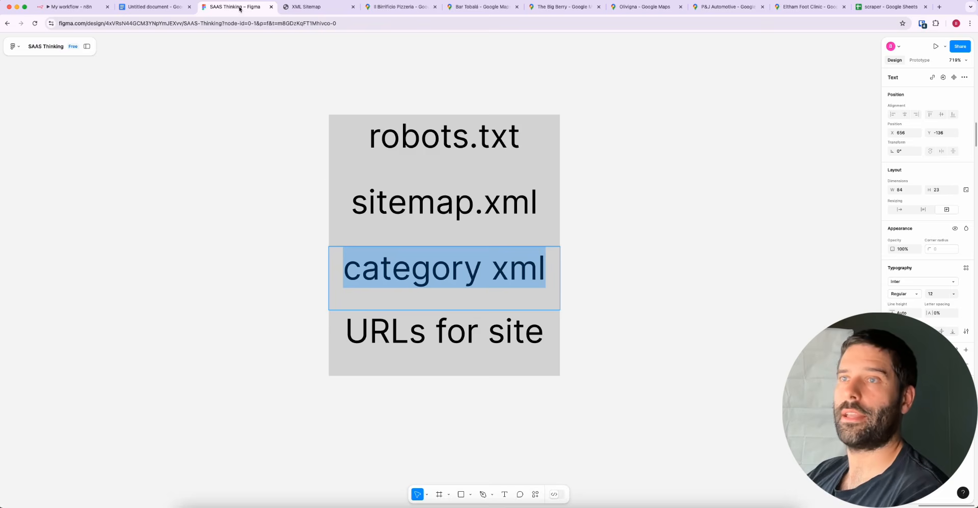
double_click(376, 281)
click(313, 7)
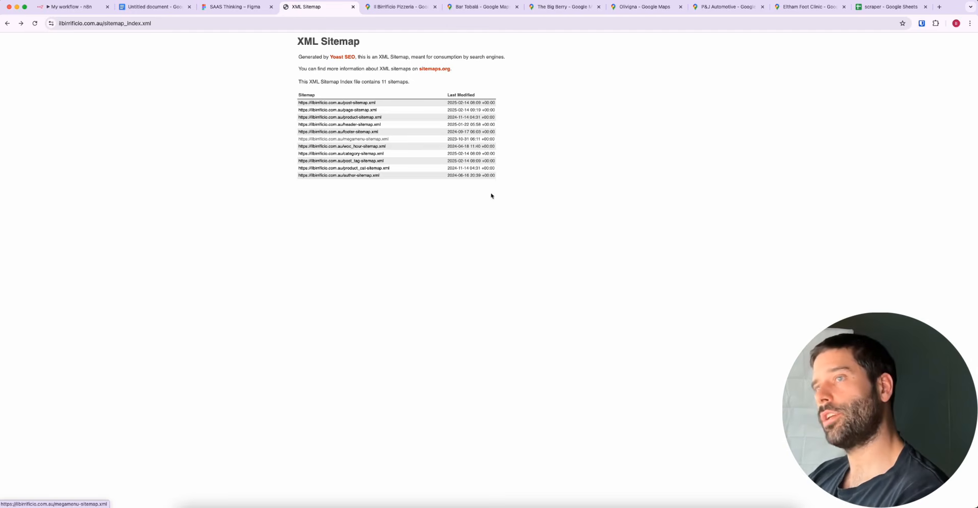
drag(492, 196, 238, 8)
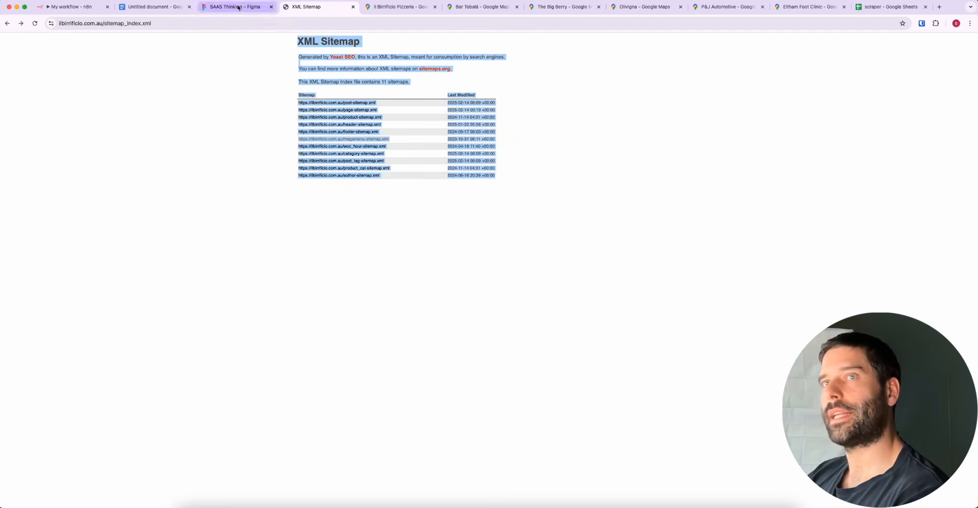
Switch to the SAAS Thinking file in Figma, select all four text items together and clear the selection
click(238, 7)
key(Escape)
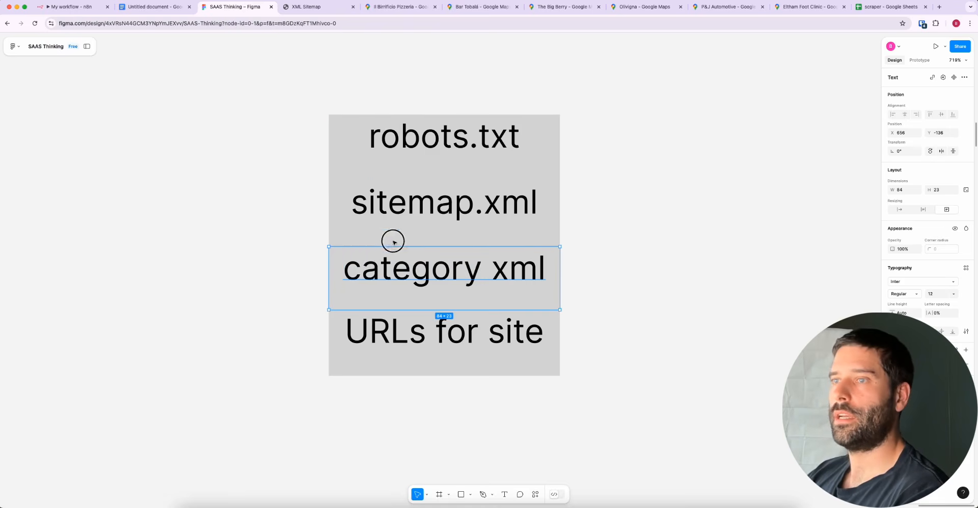
drag(290, 275, 541, 121)
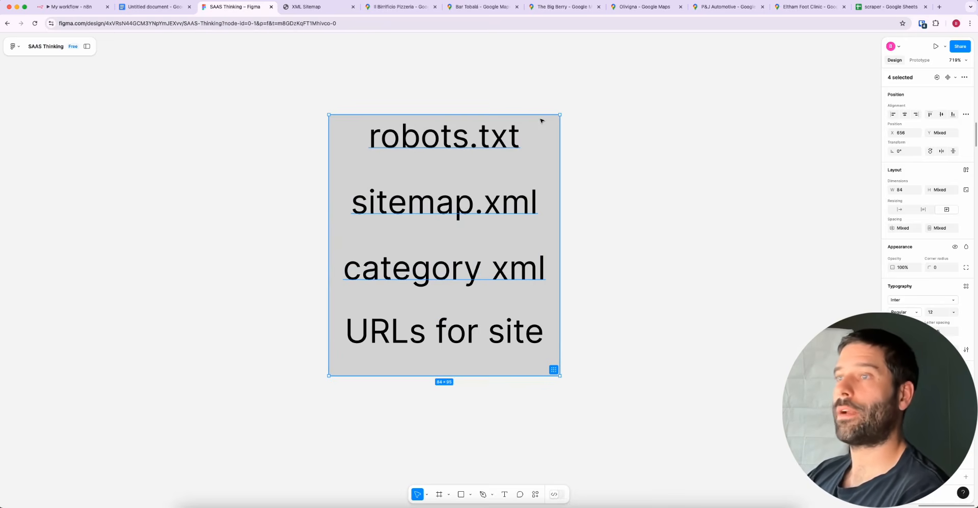
click(594, 119)
Highlight the robots.txt, sitemap.xml, category xml and URLs for site texts one after another
click(458, 135)
double_click(462, 134)
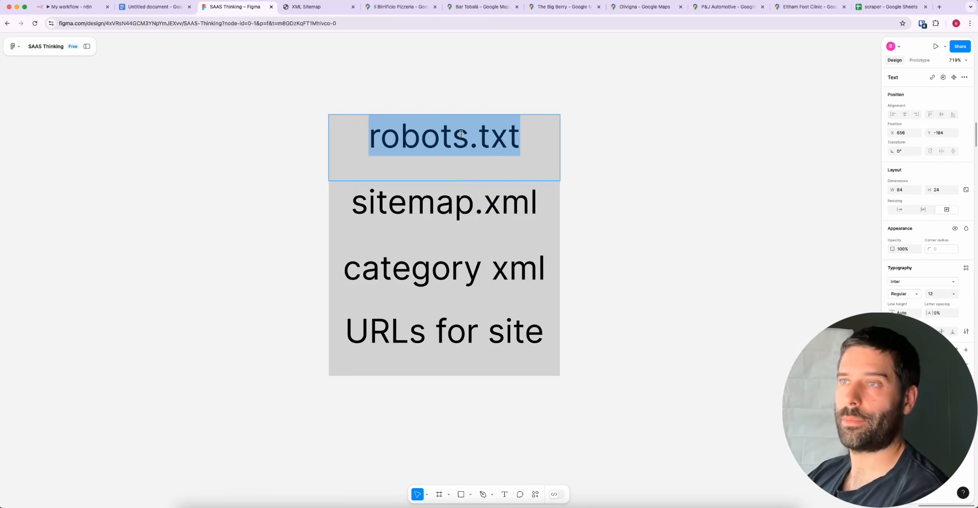
triple_click(415, 206)
click(431, 278)
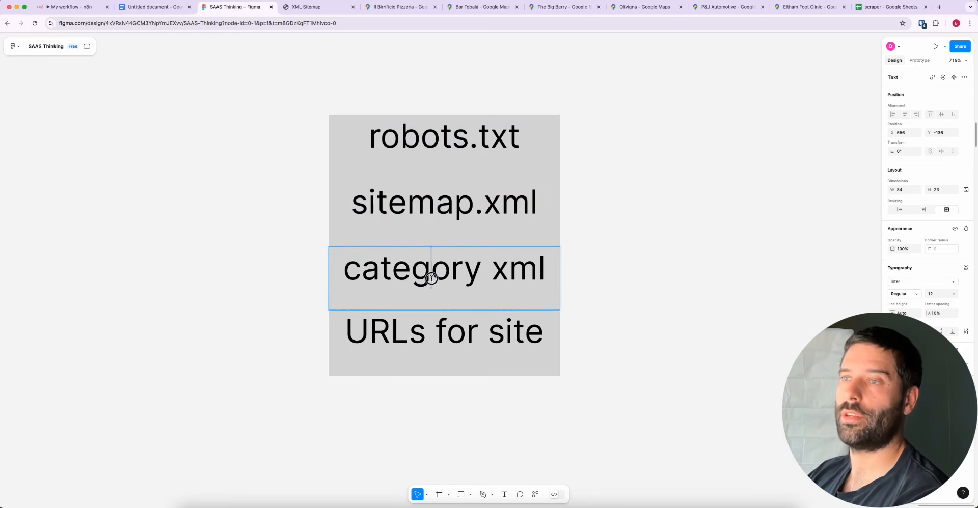
triple_click(432, 278)
triple_click(411, 329)
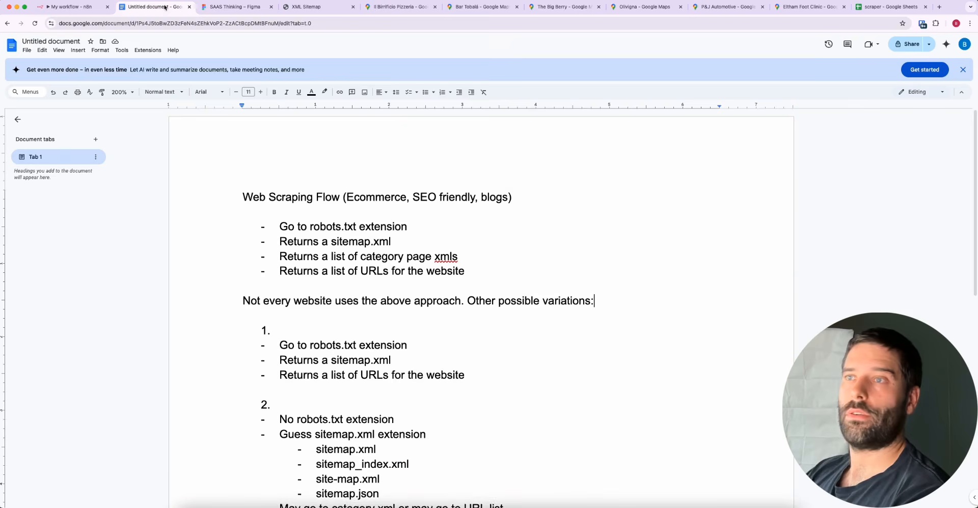
Switch to the Google Docs document and highlight the four Web Scraping Flow bullets, followed by the URLs for the website wording
click(152, 7)
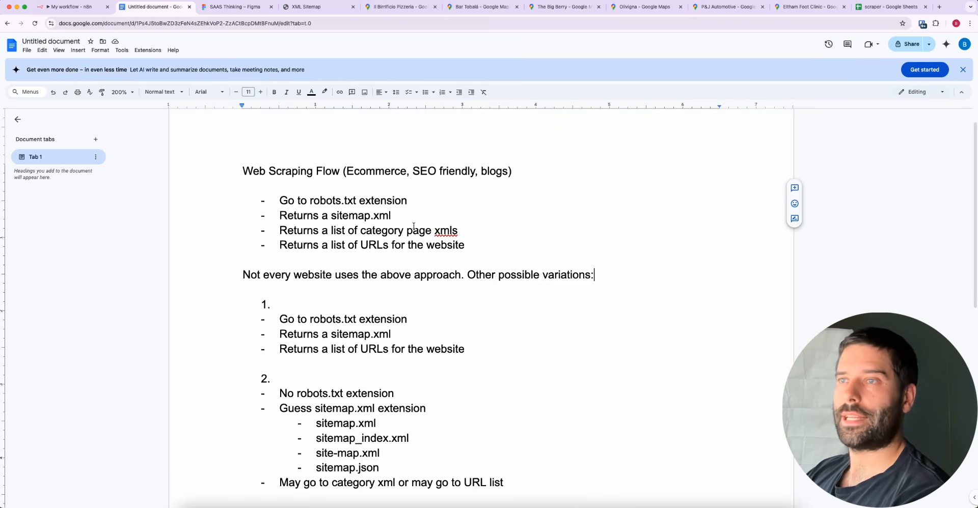
drag(464, 245, 249, 205)
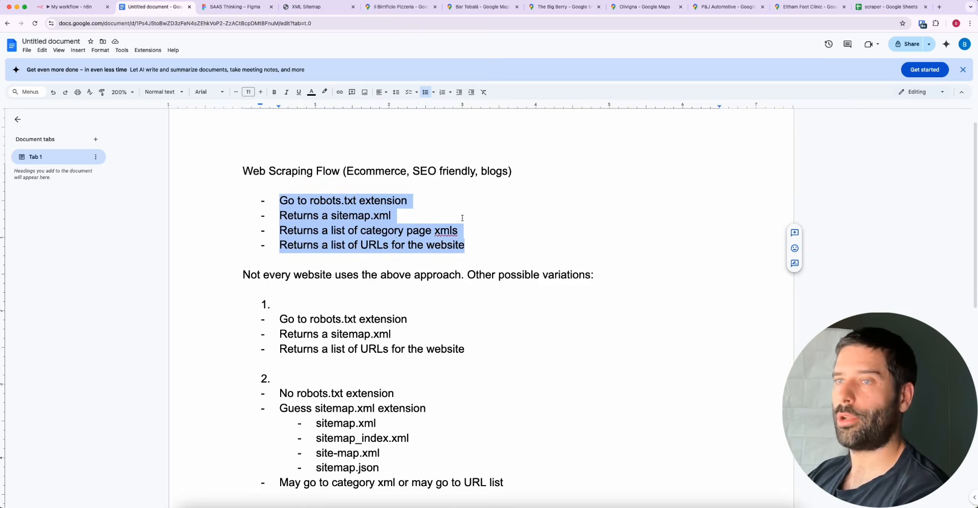
scroll(462, 218, down, 1)
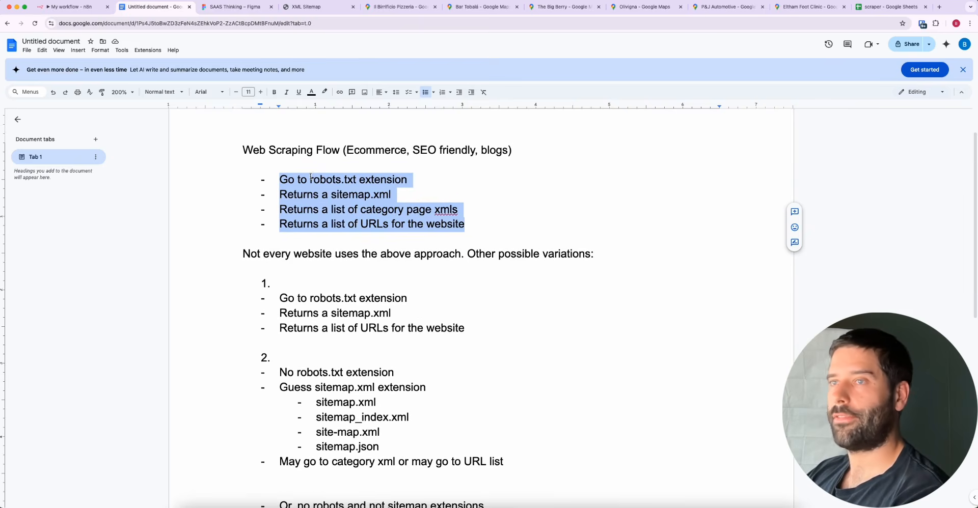
drag(310, 179, 453, 209)
drag(369, 224, 465, 224)
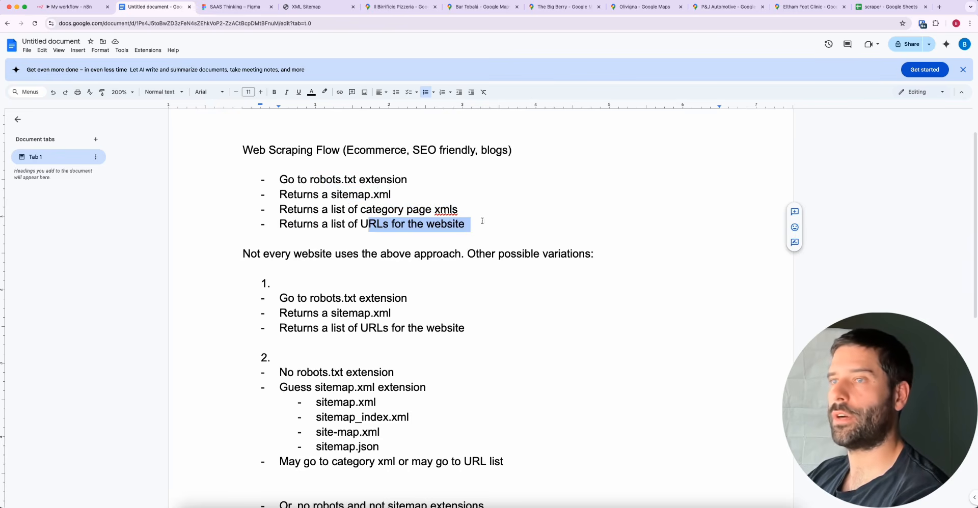
Check the sitemap index page and highlight the "Returns a sitemap.xml" line under variation 1 in the Google Docs document
click(307, 7)
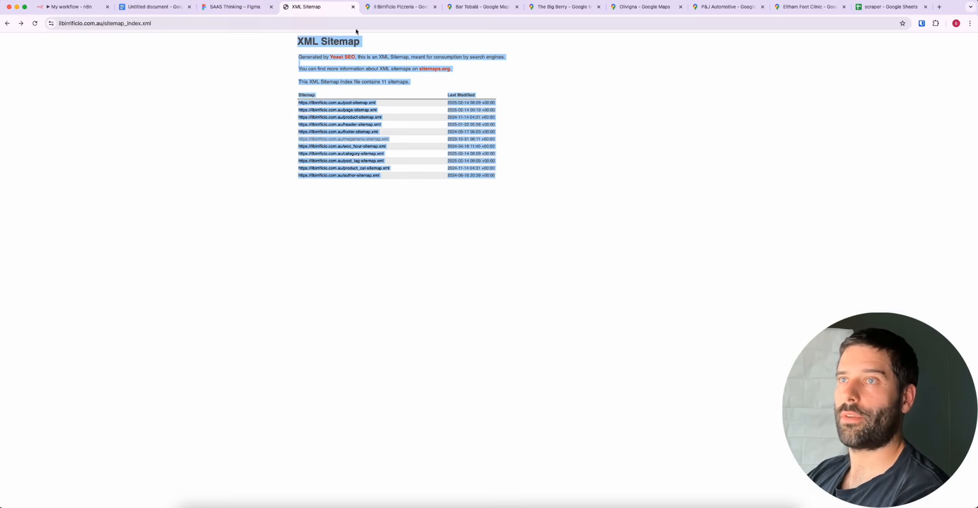
click(161, 8)
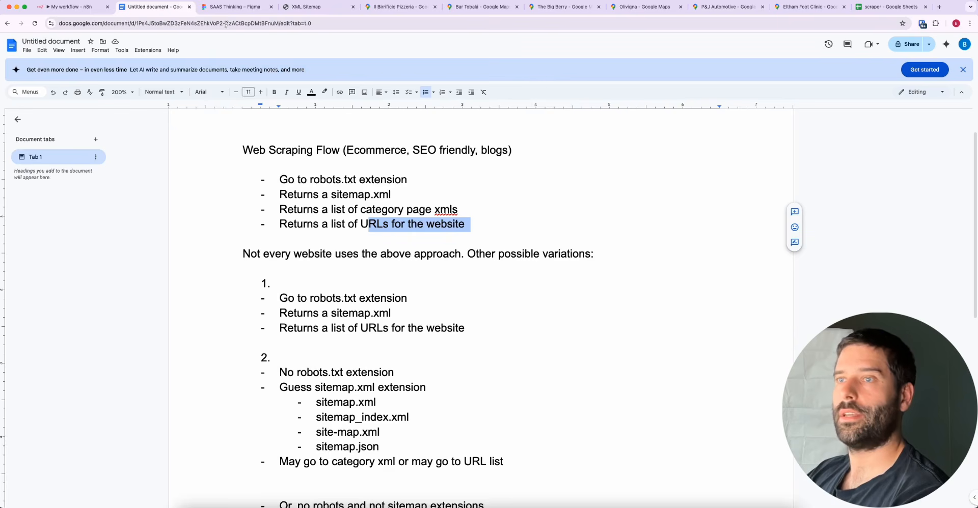
scroll(465, 304, down, 3)
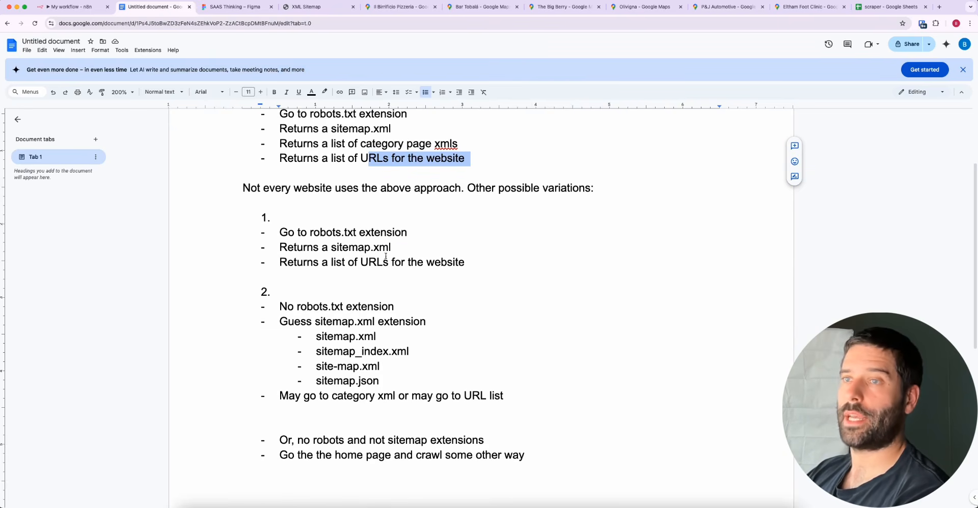
drag(280, 232, 264, 248)
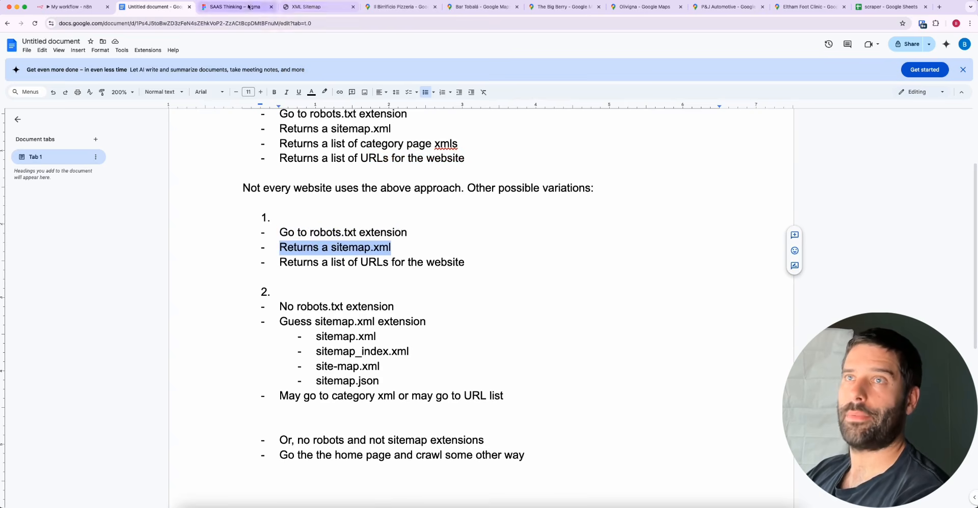
Switch to the Figma list and highlight the robots.txt, sitemap.xml and category xml texts in turn
click(236, 7)
drag(376, 145, 520, 142)
drag(388, 204, 537, 204)
drag(390, 262, 538, 269)
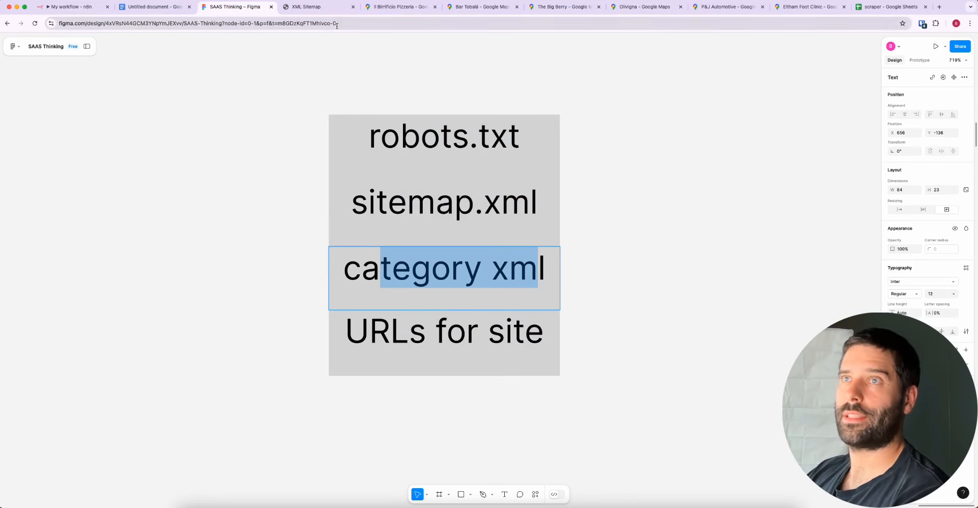
Clear the highlight on the XML sitemap index page and highlight the URLs for site text in the Figma list
click(306, 7)
click(386, 212)
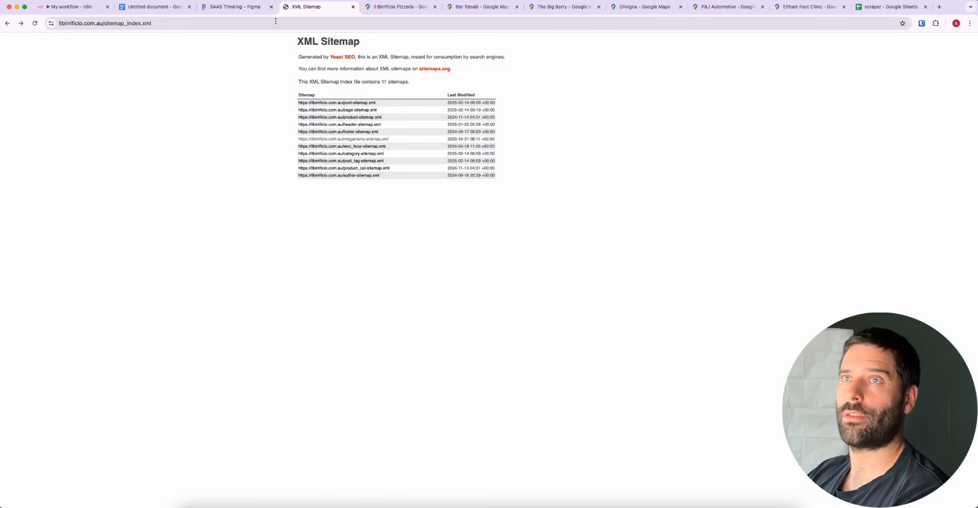
click(235, 6)
click(356, 328)
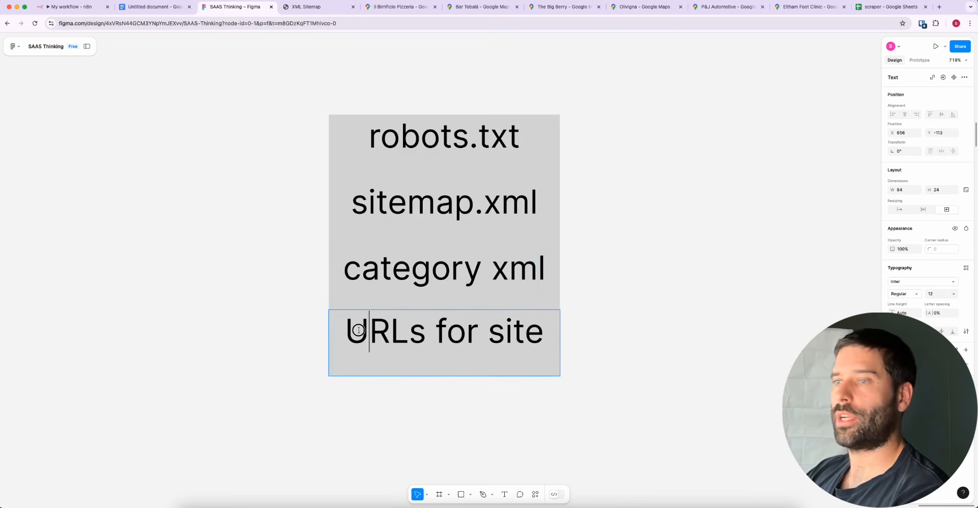
drag(369, 331, 601, 335)
In the Google Docs document, highlight variation 1's URL list line, followed by variation 2's no-robots.txt line and guessed sitemap extensions
click(172, 7)
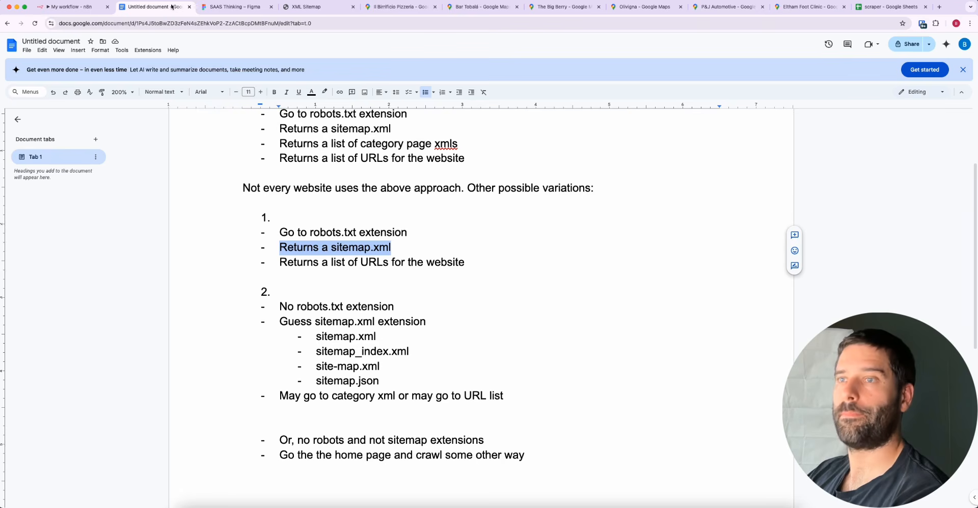
drag(463, 264, 246, 264)
scroll(436, 321, down, 2)
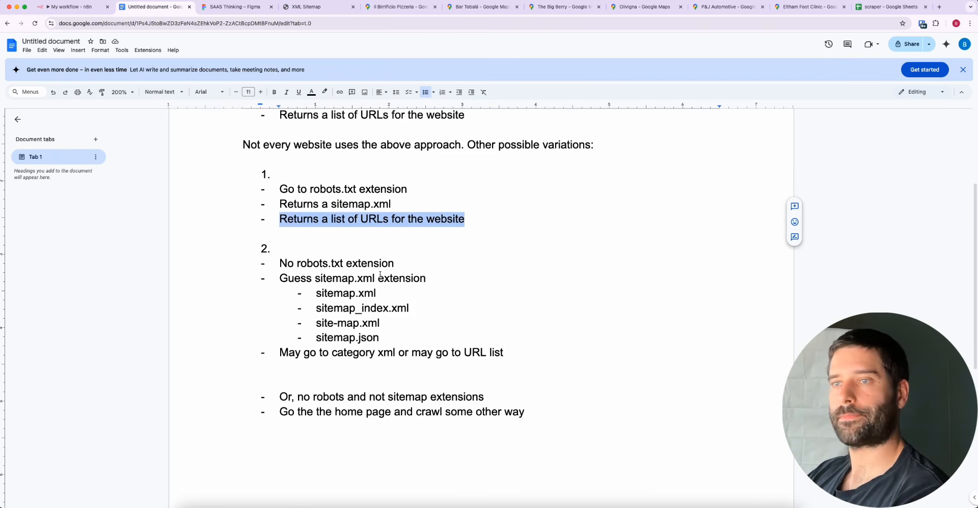
drag(393, 264, 287, 263)
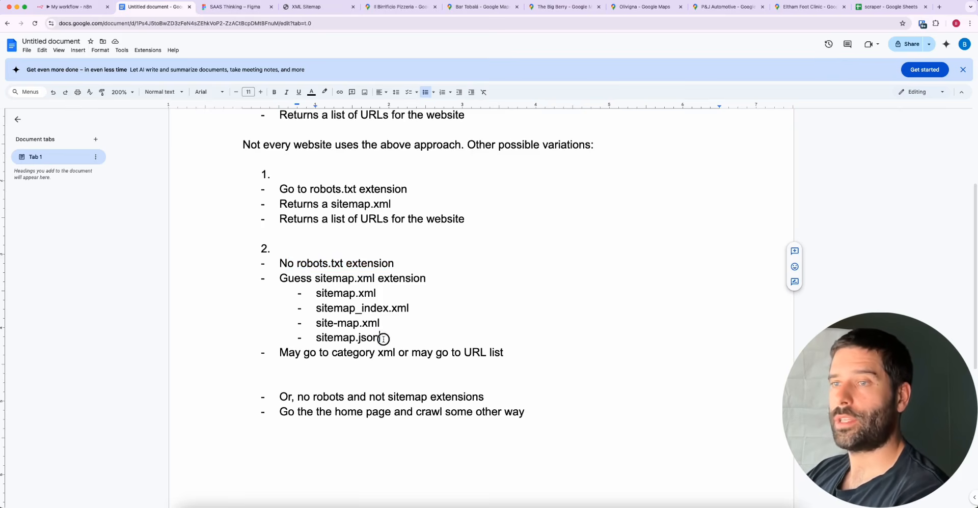
drag(381, 338, 316, 283)
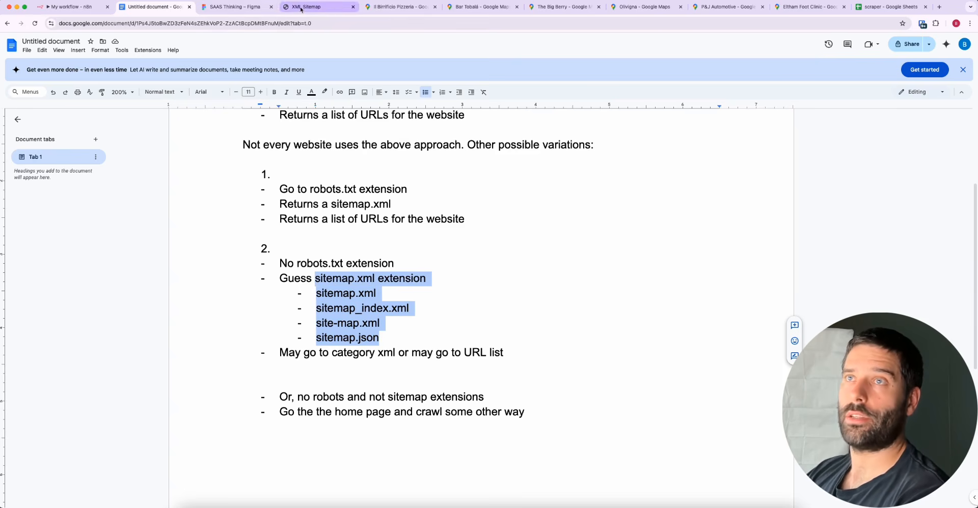
Return to the Figma list and highlight sitemap.xml, category xml and URLs for site, ending on the sitemap.xml text
click(246, 6)
drag(377, 204, 500, 206)
drag(375, 275, 543, 272)
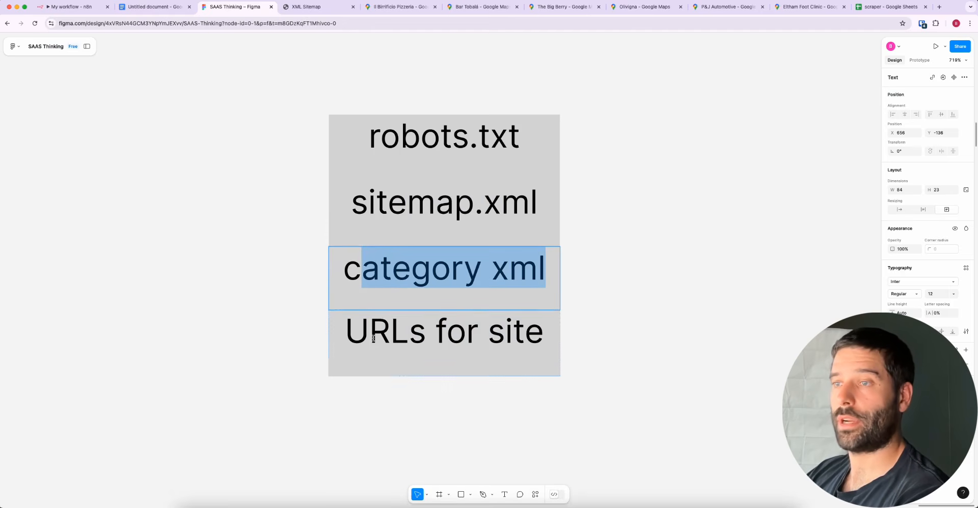
drag(370, 336, 535, 337)
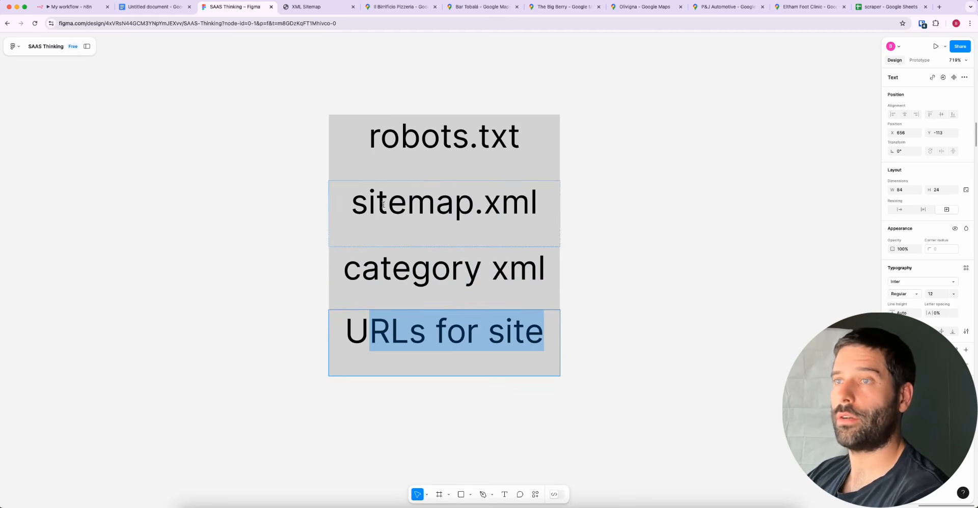
drag(353, 203, 535, 201)
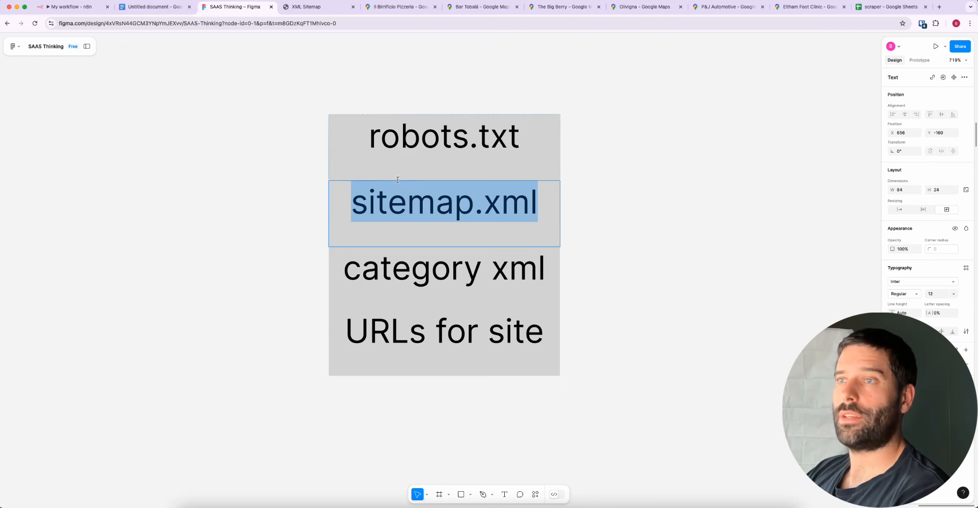
triple_click(514, 210)
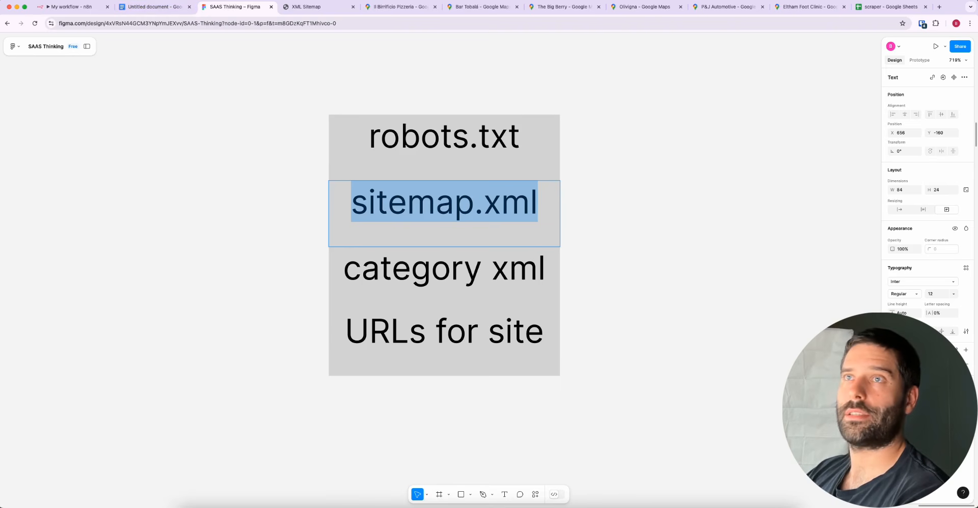
Go back to the ilbirrificio.com.au robots.txt page and highlight its sitemap_index.xml URL
click(294, 7)
scroll(193, 109, left, 5)
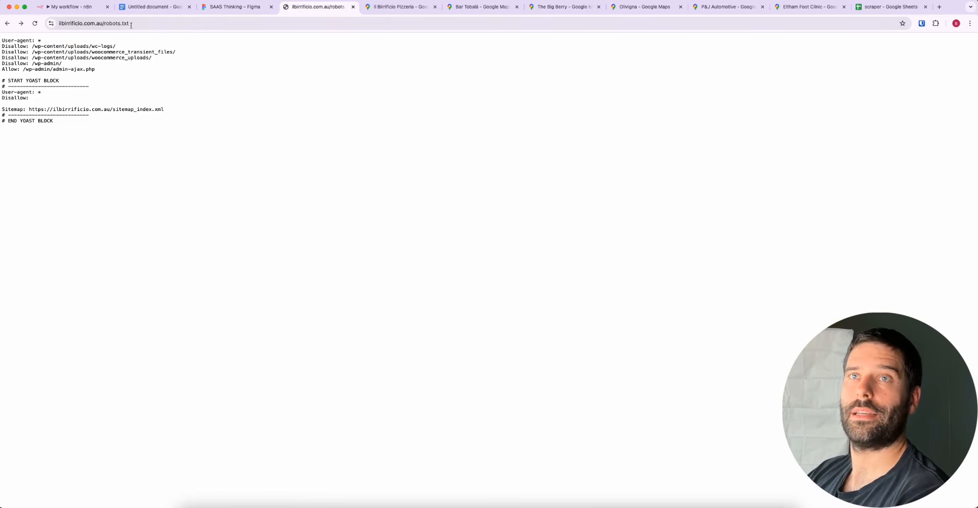
drag(173, 108, 30, 110)
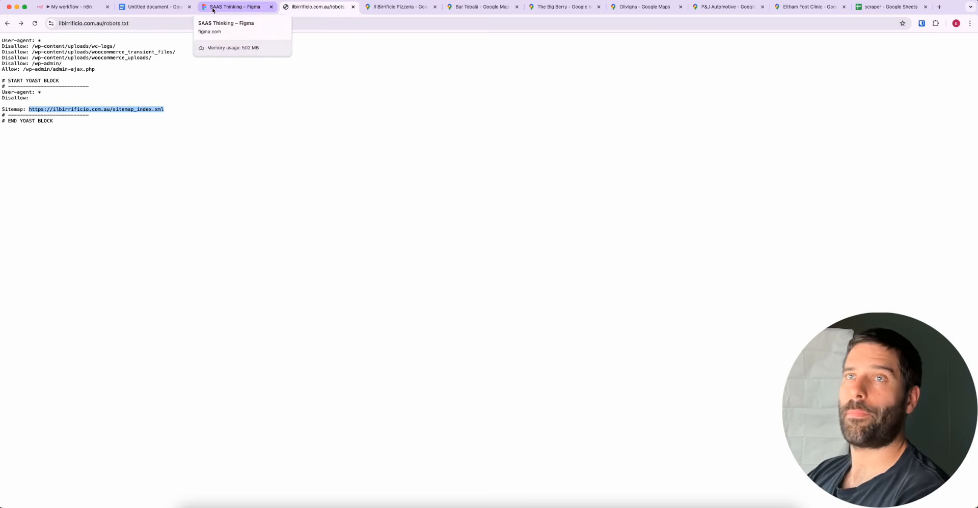
In the Google Docs document, highlight variation 2's guessed sitemap extensions, followed by the line about going to category xml or URL list
click(153, 7)
click(409, 308)
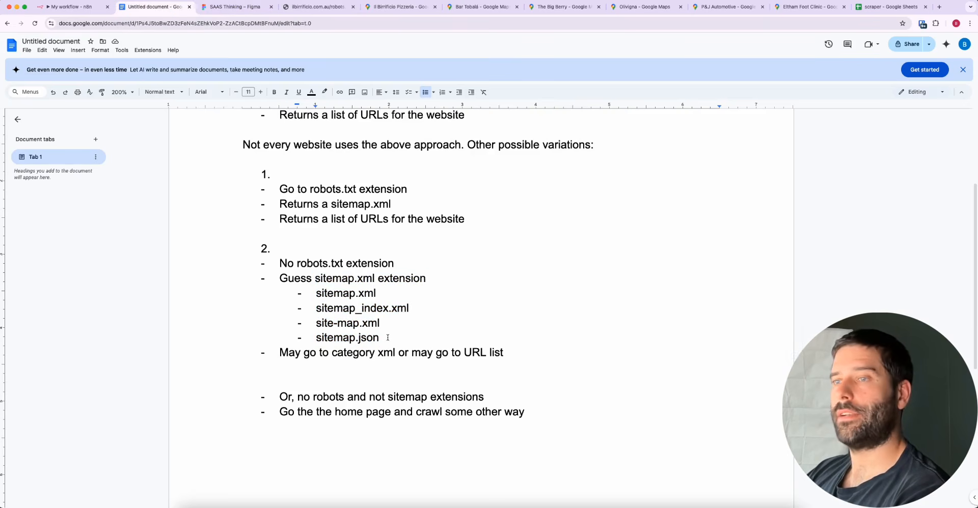
drag(388, 338, 315, 284)
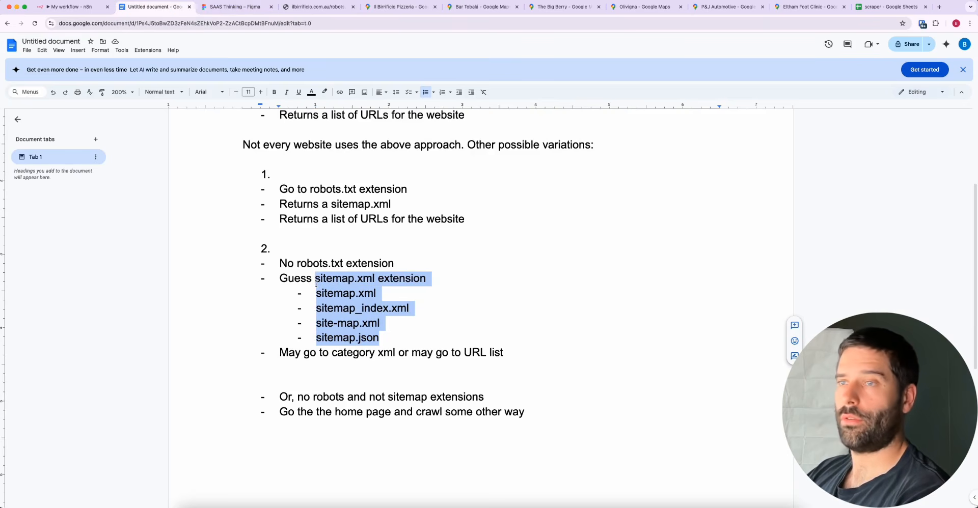
click(360, 303)
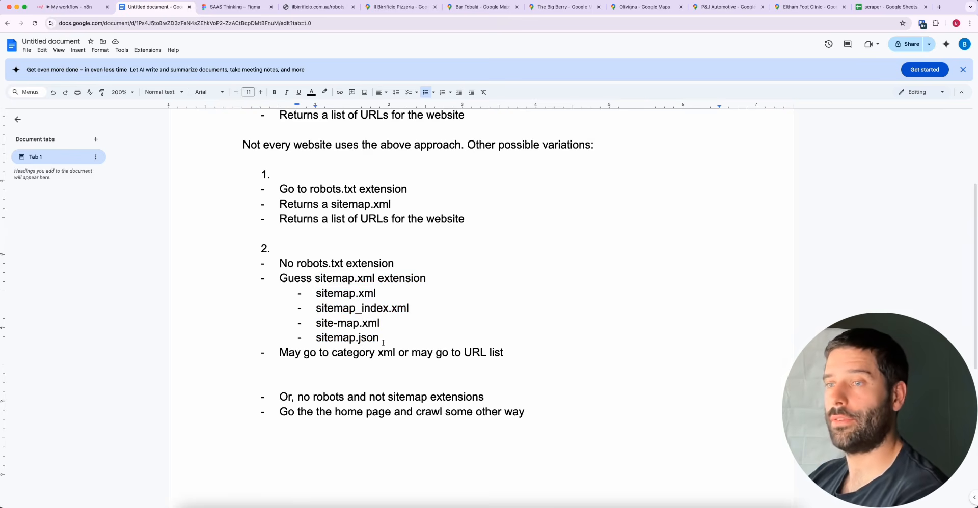
drag(383, 343, 362, 266)
drag(379, 338, 315, 297)
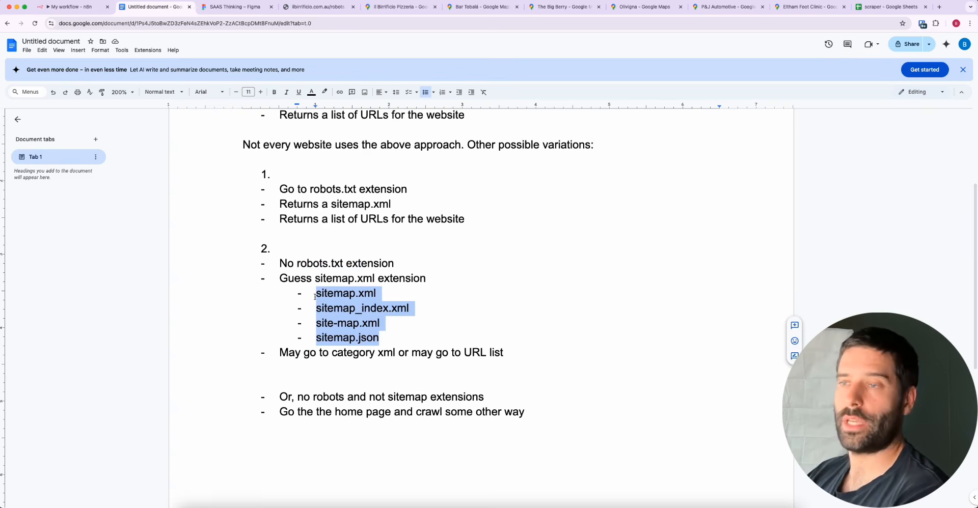
drag(505, 354, 280, 354)
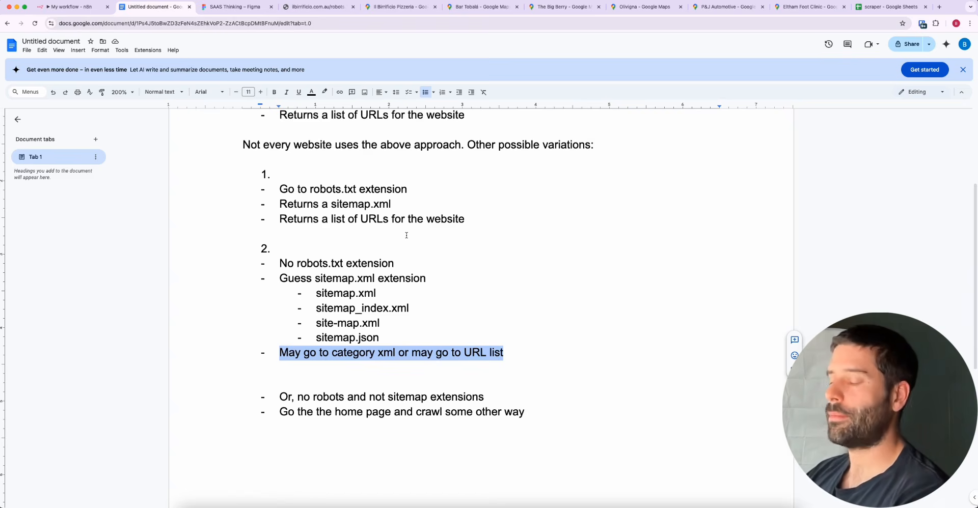
Highlight the fallback lines for sites without robots or sitemap extensions, ending on the line about crawling from the home page
scroll(433, 249, down, 2)
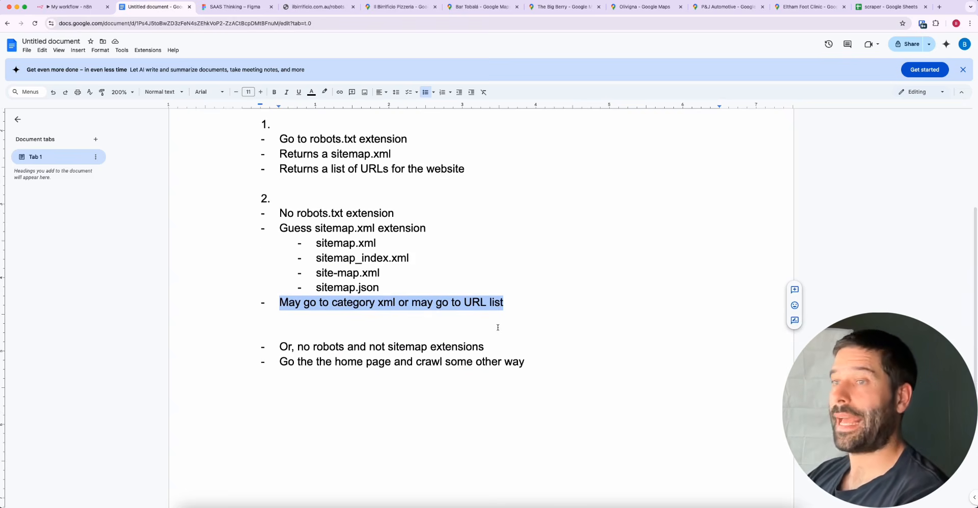
scroll(497, 327, up, 2)
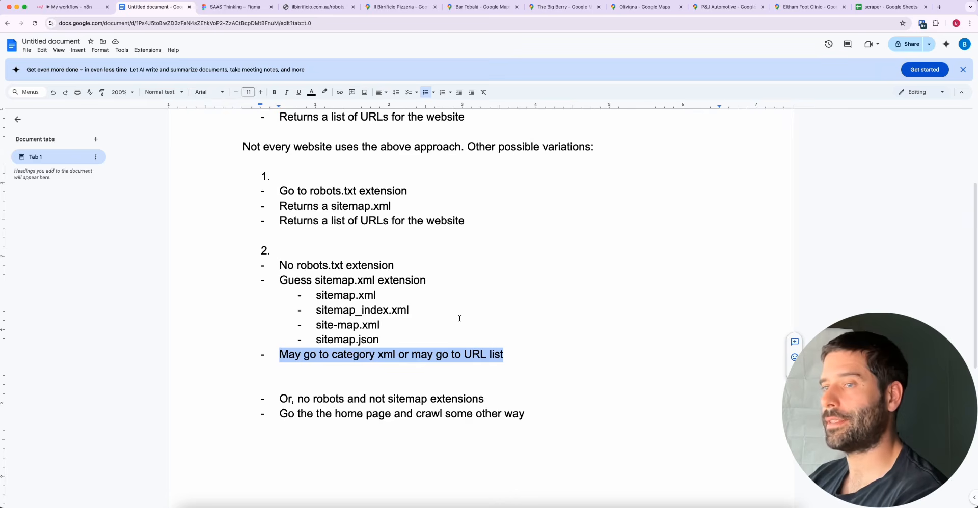
scroll(511, 327, down, 2)
drag(529, 344, 278, 331)
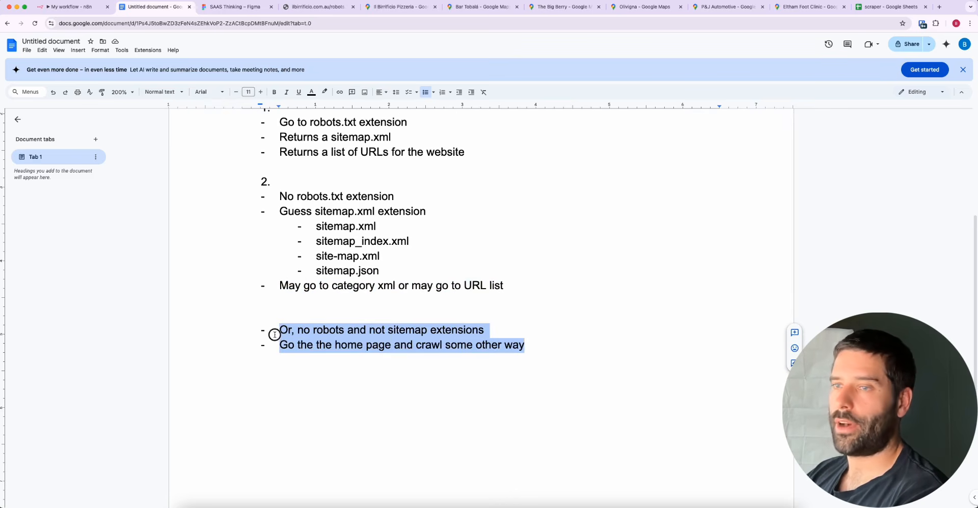
click(324, 329)
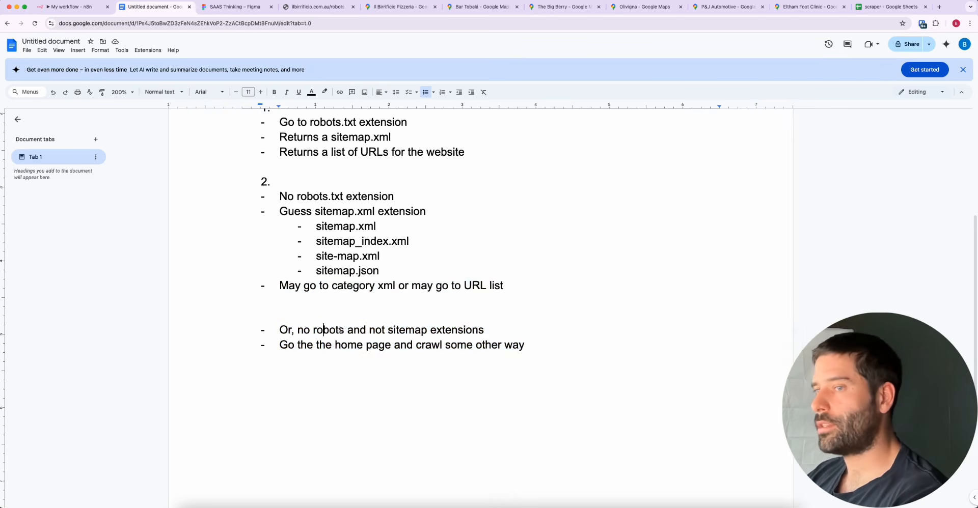
double_click(401, 330)
drag(274, 344, 527, 345)
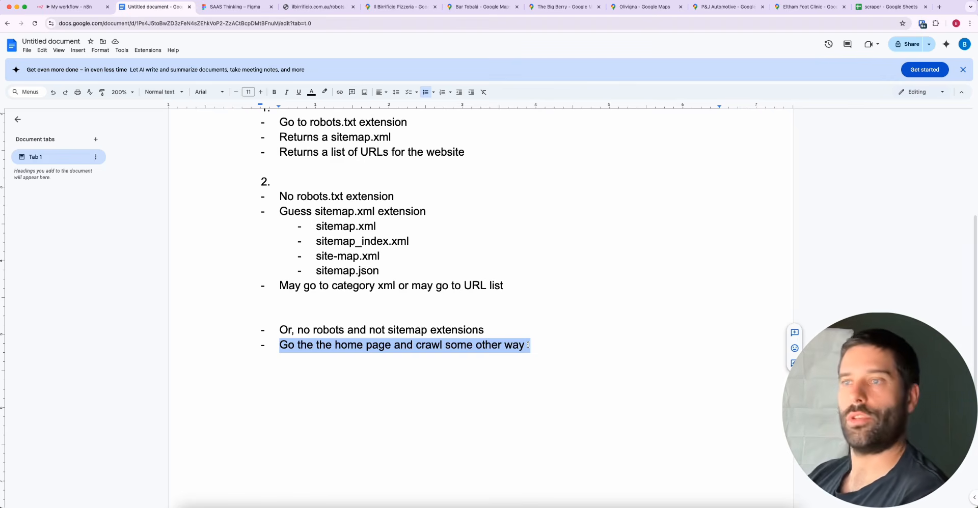
Highlight the main Web Scraping Flow bullets and the heading's "Ecommerce, SEO friendly, blogs" text, ending on the four bullets
scroll(618, 341, up, 5)
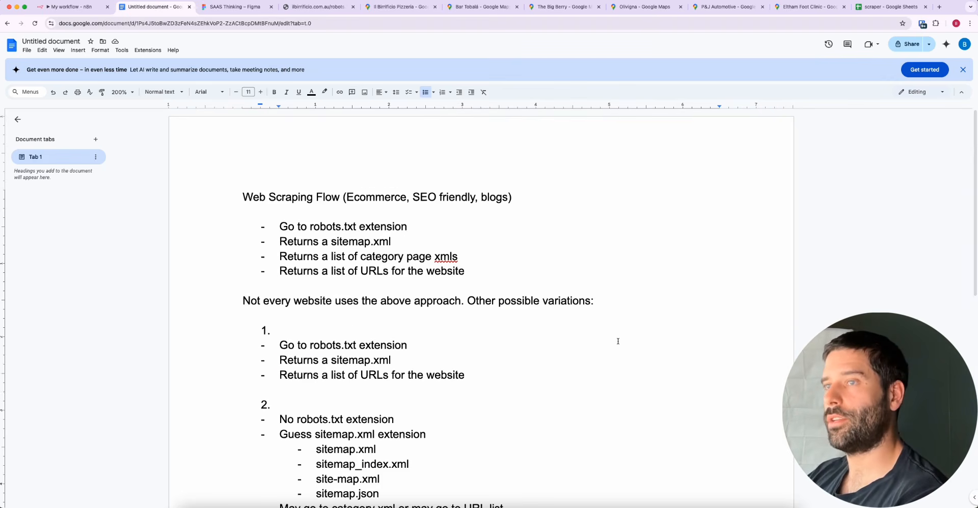
drag(487, 272, 201, 231)
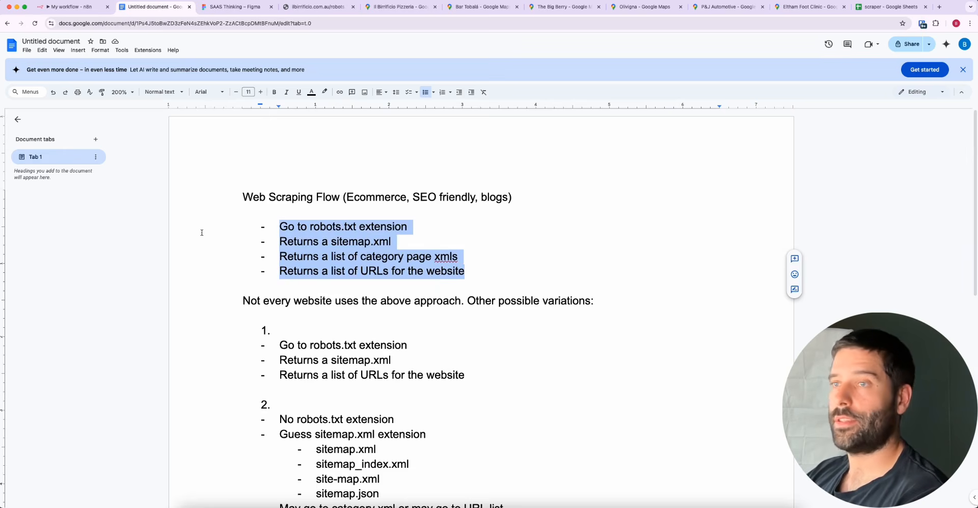
drag(348, 197, 510, 196)
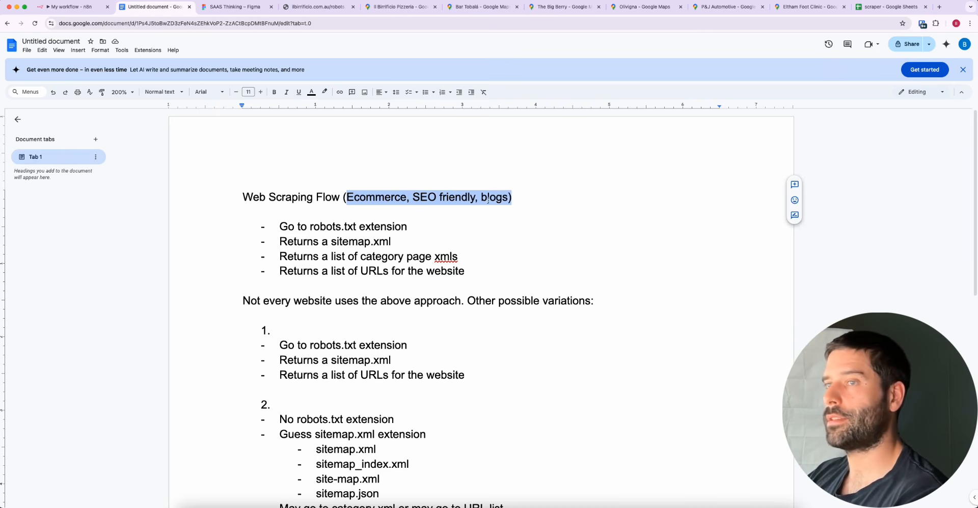
drag(479, 277, 278, 227)
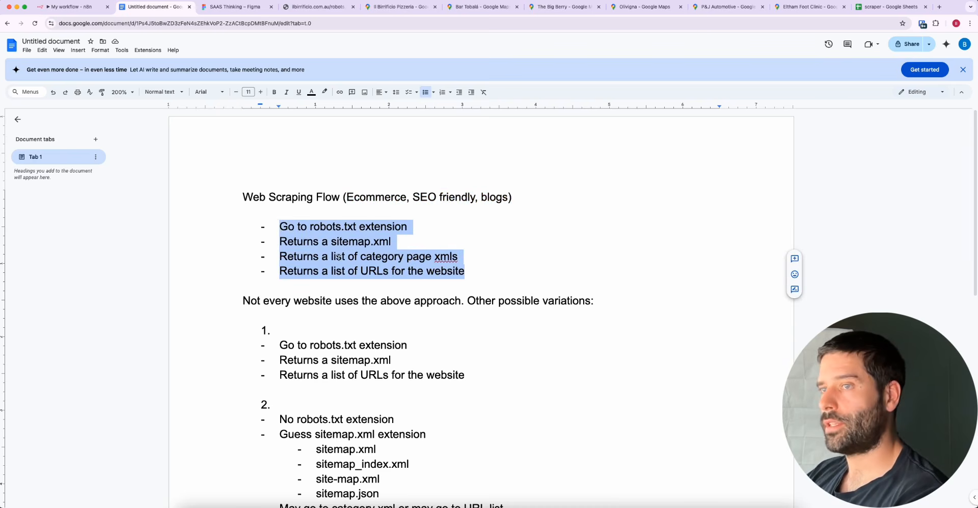
Highlight the lines of variations 1 and 2 together, up to the category xml or URL list line
scroll(383, 294, down, 1)
scroll(383, 294, down, 3)
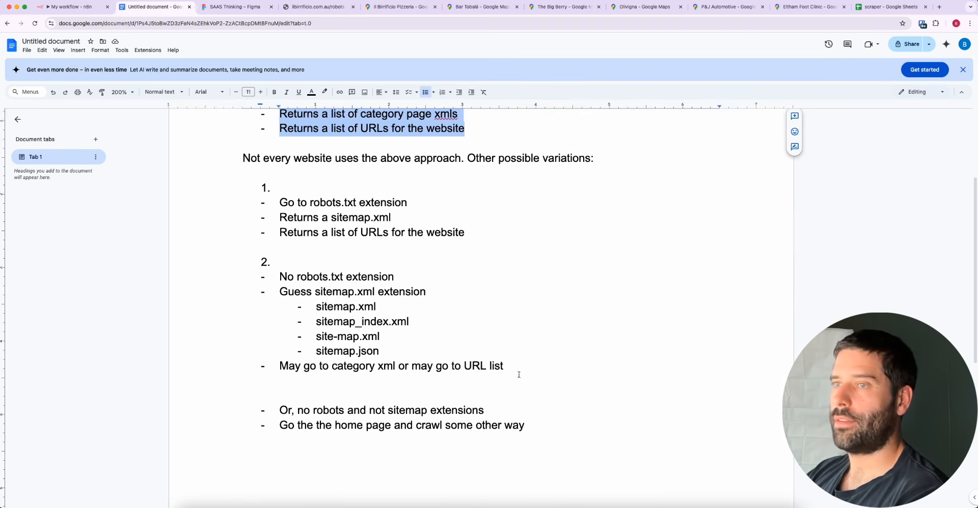
drag(519, 375, 264, 188)
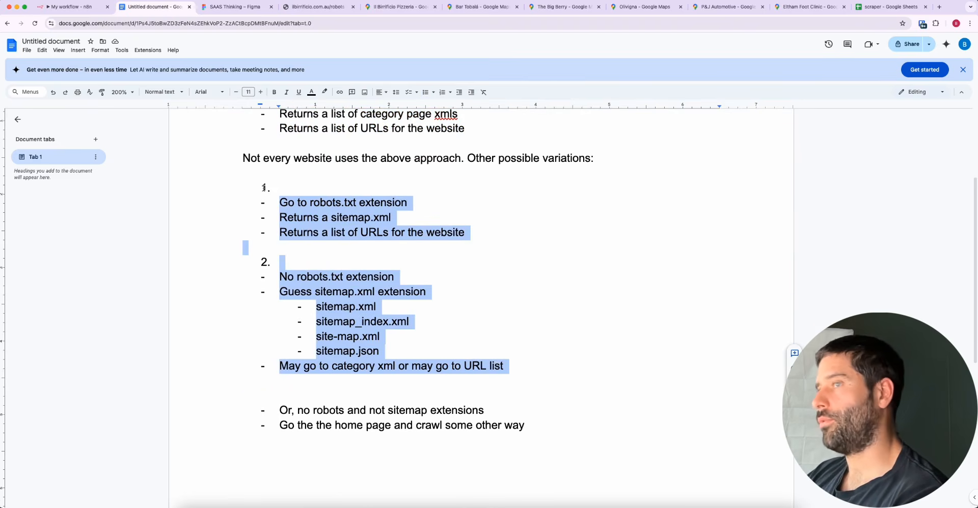
Switch to the n8n workflow, open the OpenAI2 node and enlarge its system message to show the full URL normalization prompt
key(ctrl+shift+Tab)
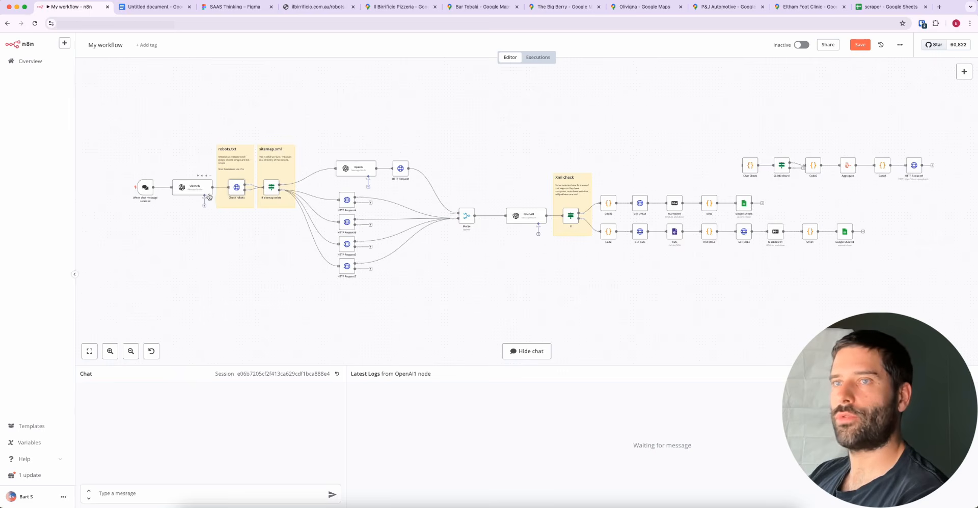
scroll(208, 197, up, 5)
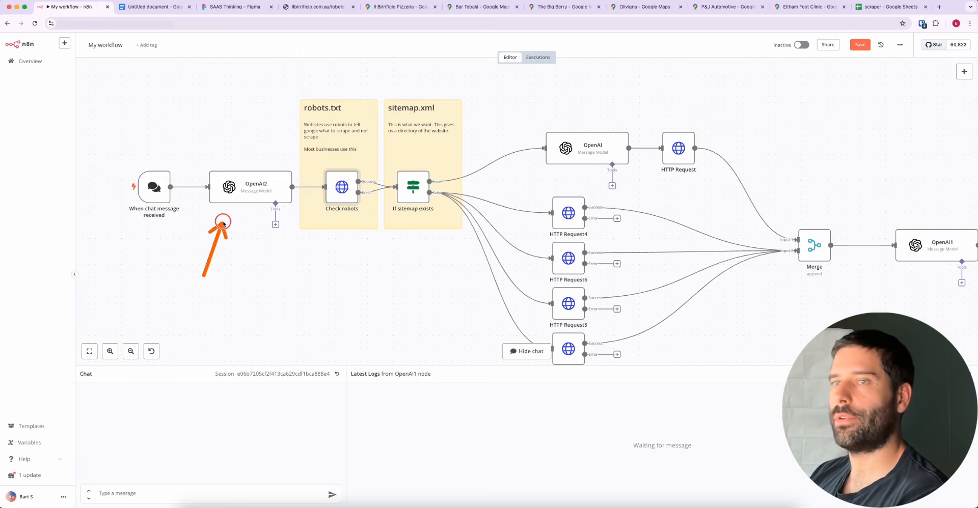
double_click(240, 194)
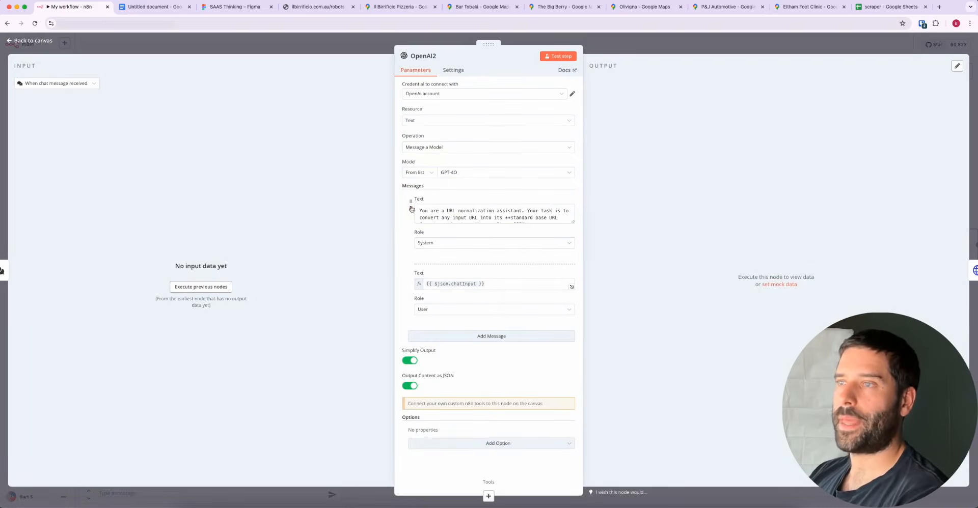
drag(573, 222, 550, 416)
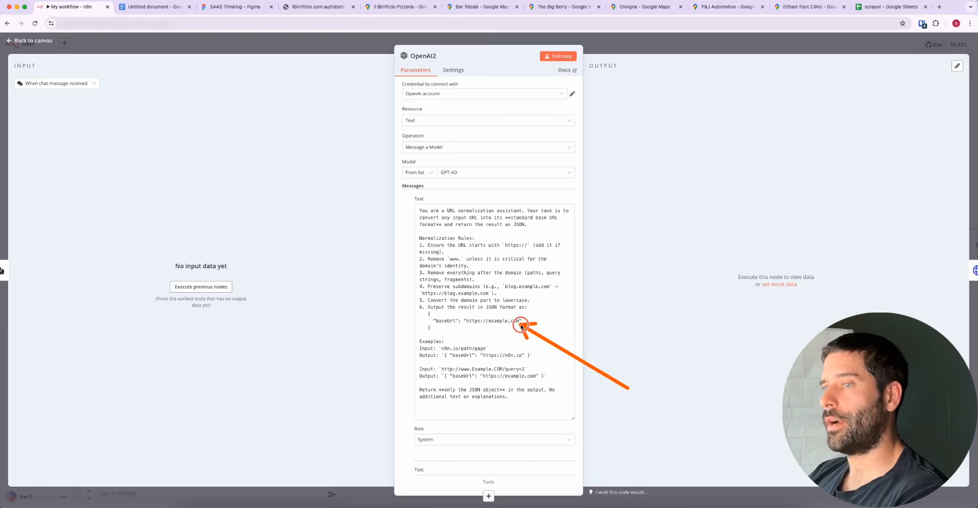
Inspect the Check robots node in place of OpenAI2, and highlight the sitemap URL on the ilbirrificio.com.au robots.txt page
click(600, 38)
double_click(341, 190)
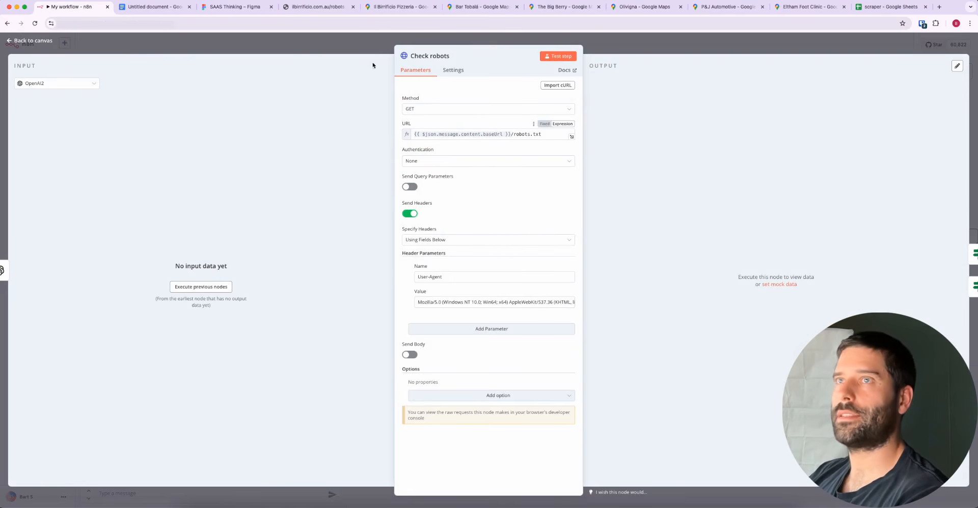
click(315, 8)
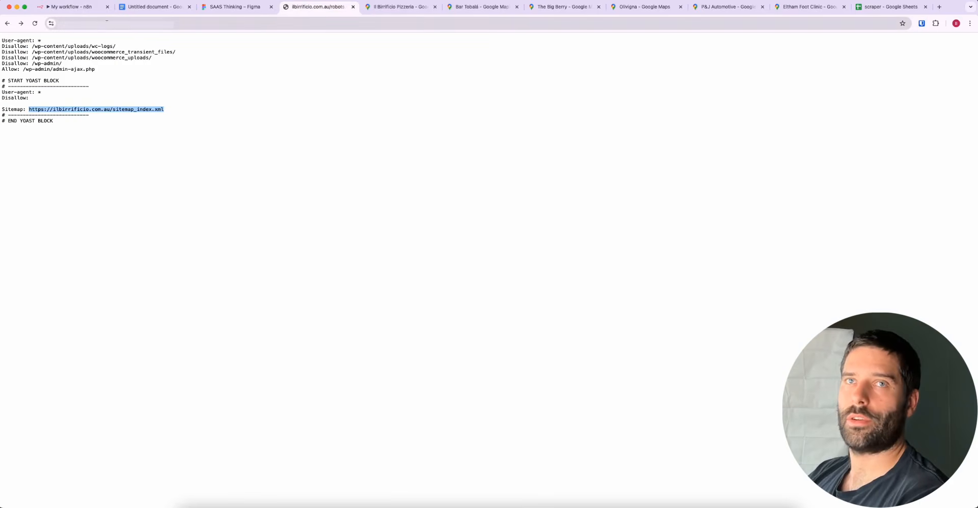
drag(159, 144, 9, 46)
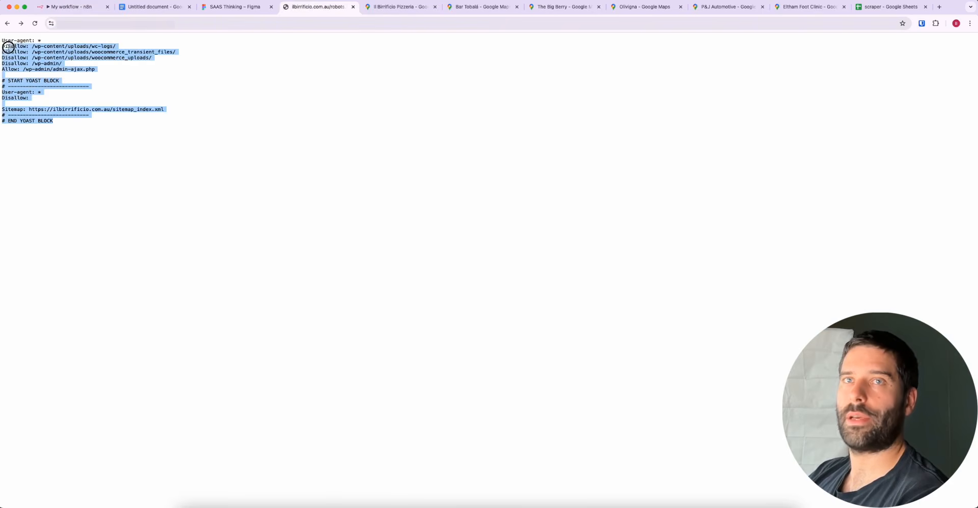
drag(175, 109, 56, 109)
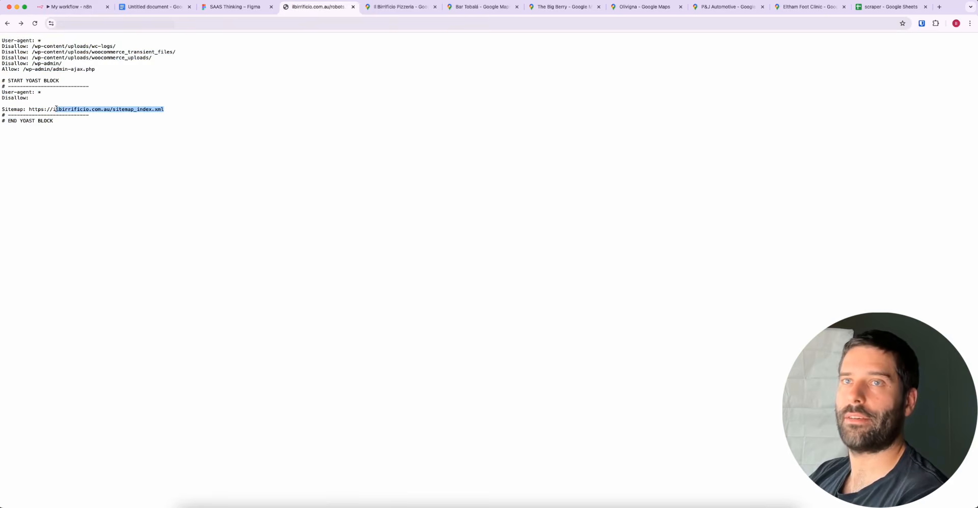
Return to n8n, close the Check robots node's settings and point out that node on the canvas with an arrow
click(77, 6)
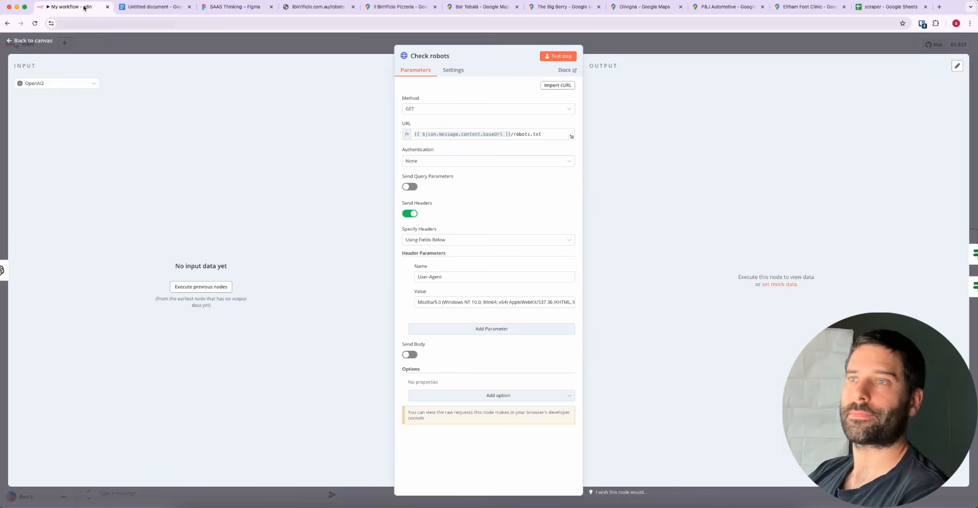
key(Escape)
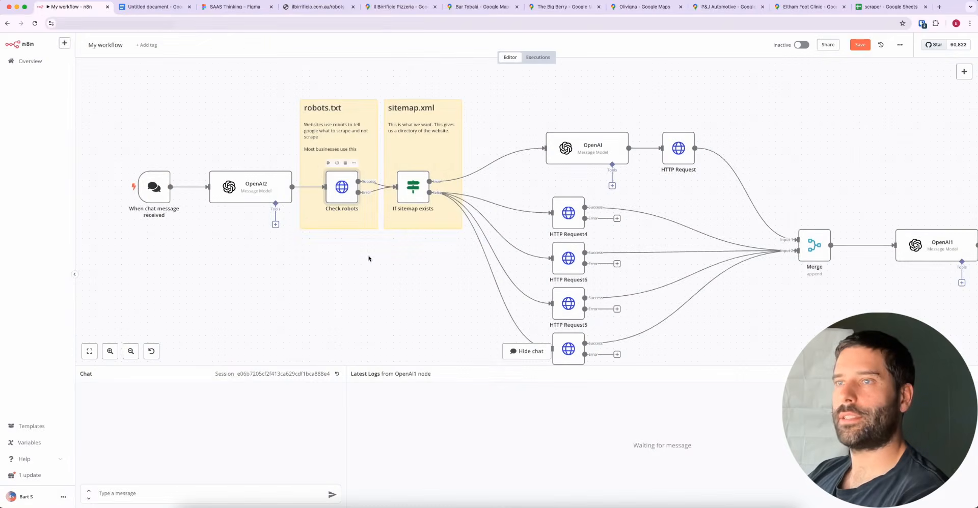
click(388, 280)
drag(388, 280, 342, 197)
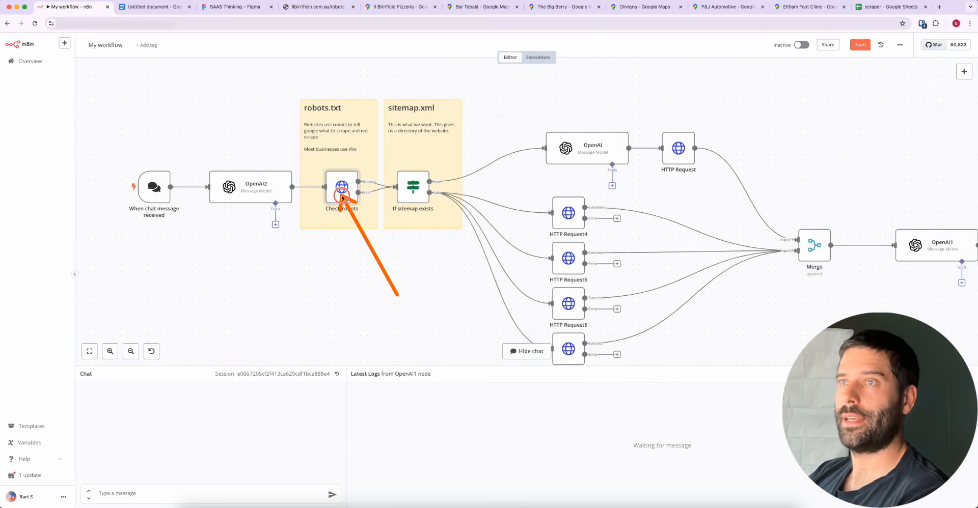
mouse_move(342, 196)
mouse_down()
mouse_move(403, 187)
mouse_move(352, 194)
mouse_up()
In the Google Docs document, highlight the main flow's "Go to robots.txt extension" line and variation 2's "No robots.txt extension" line
click(148, 7)
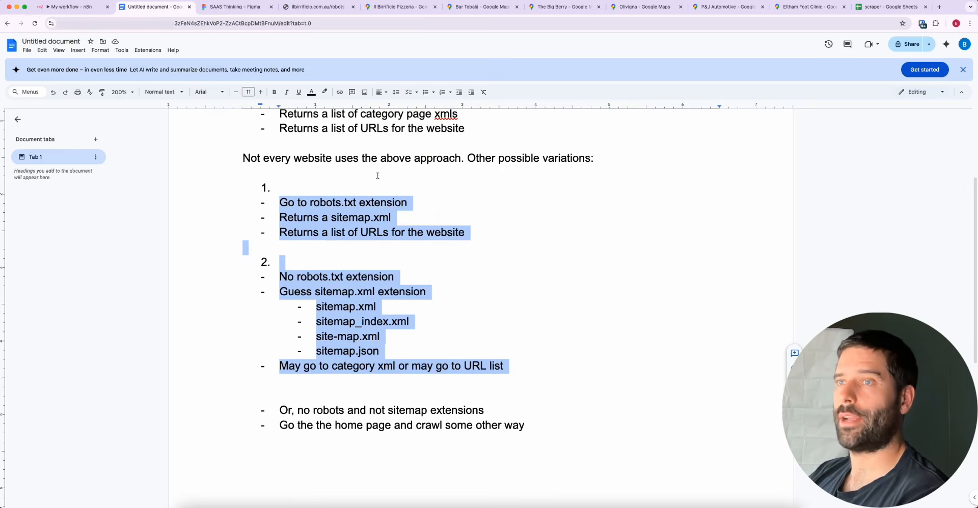
scroll(377, 176, up, 3)
drag(405, 227, 279, 226)
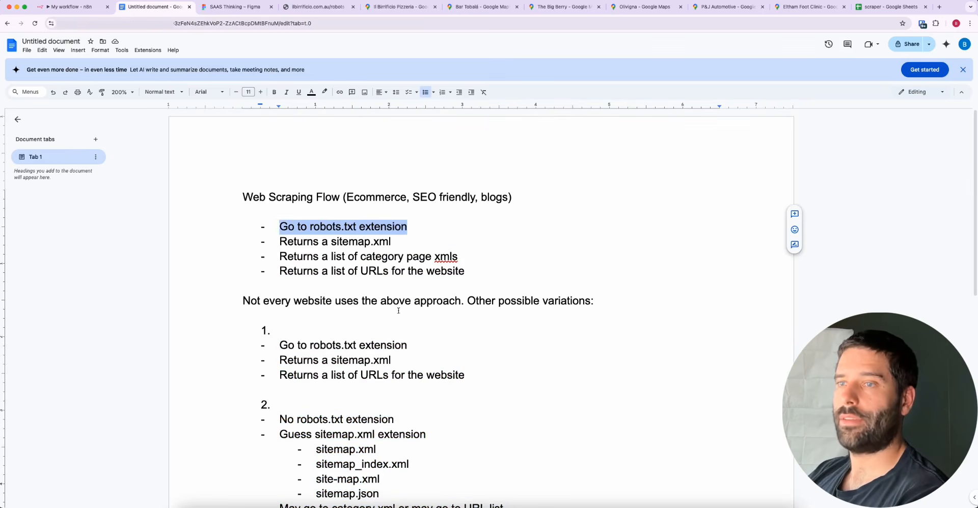
scroll(402, 288, down, 3)
drag(402, 288, 267, 291)
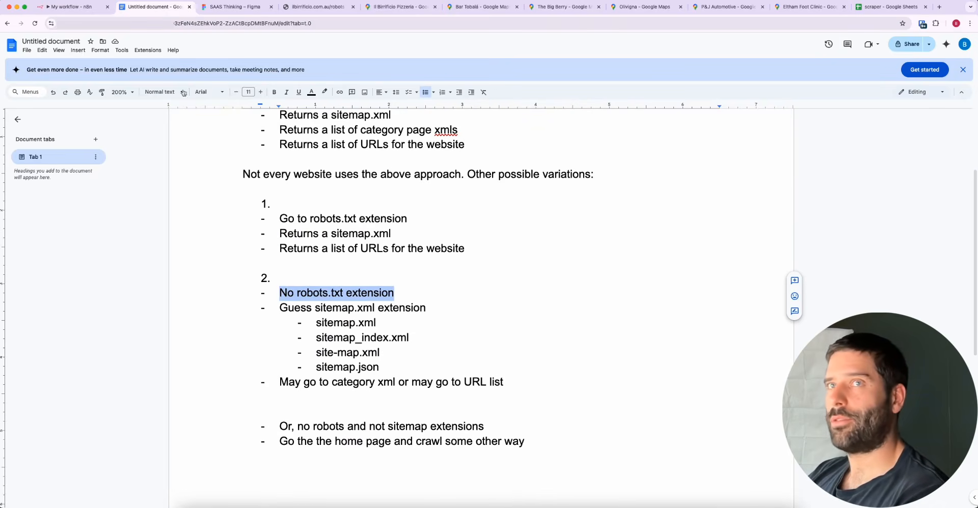
Return to n8n, open the OpenAI node that follows If sitemap exists and enlarge its system message to show the full prompt
click(81, 9)
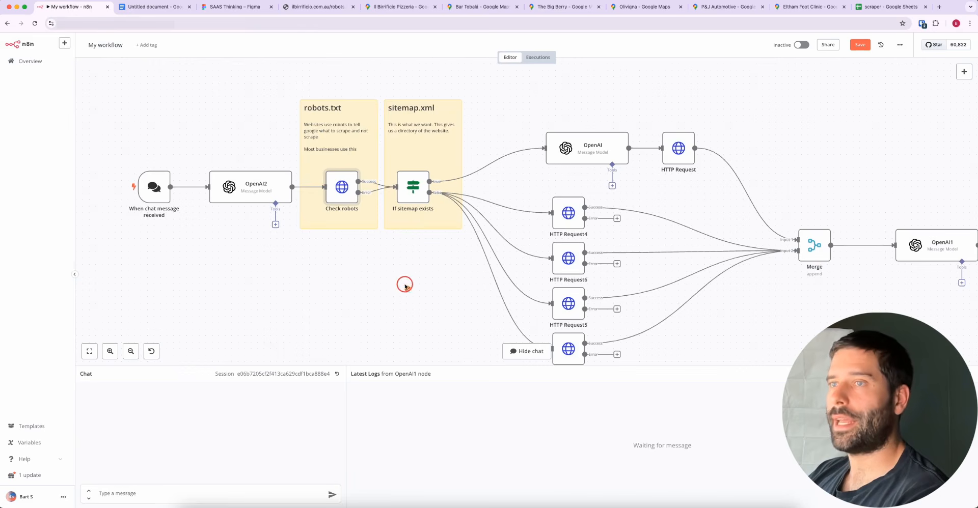
mouse_move(408, 291)
mouse_down()
mouse_move(348, 201)
mouse_move(405, 200)
mouse_move(389, 193)
mouse_move(367, 201)
mouse_move(389, 194)
mouse_move(411, 206)
mouse_move(411, 187)
mouse_move(428, 184)
mouse_move(412, 184)
mouse_move(497, 179)
mouse_move(580, 158)
mouse_up()
double_click(580, 156)
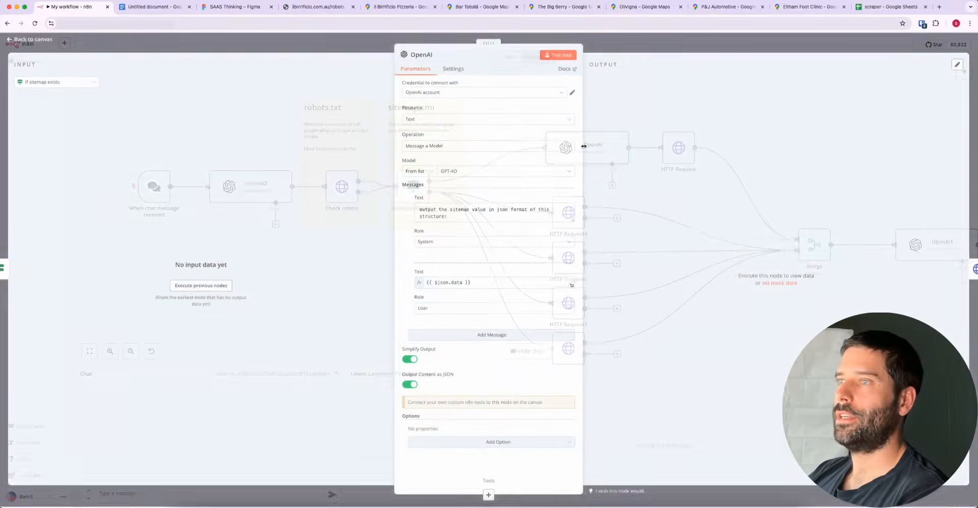
drag(571, 220, 570, 337)
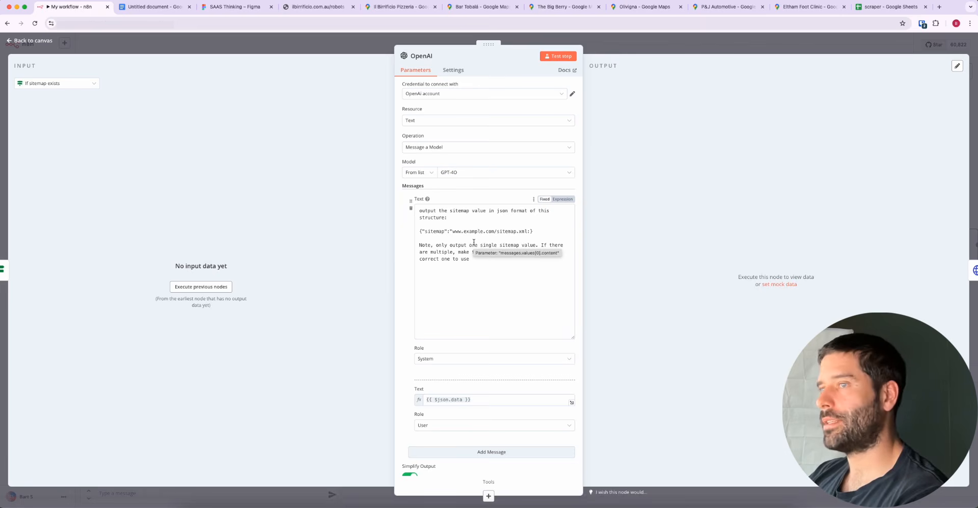
Highlight the example sitemap JSON structure in the OpenAI node's system message, and open the HTTP Request node in its place
drag(536, 233, 399, 234)
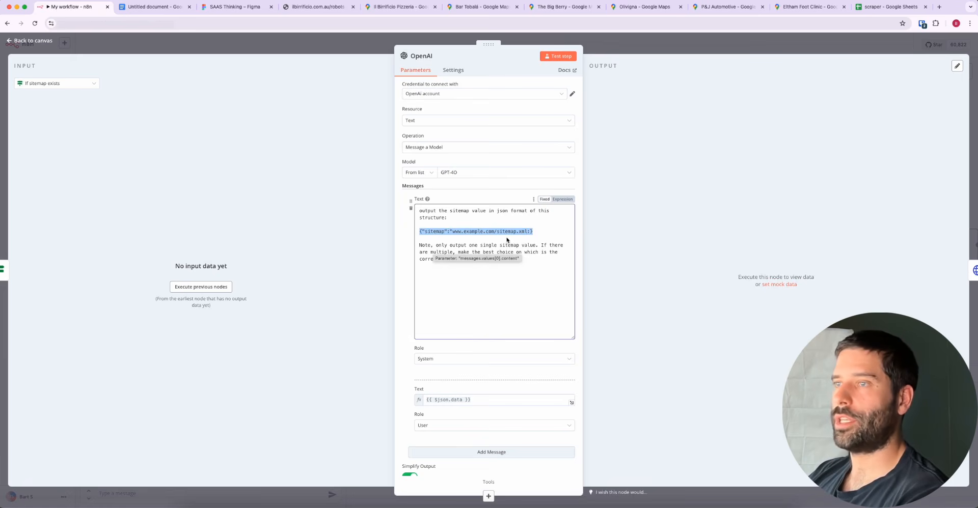
drag(496, 231, 527, 232)
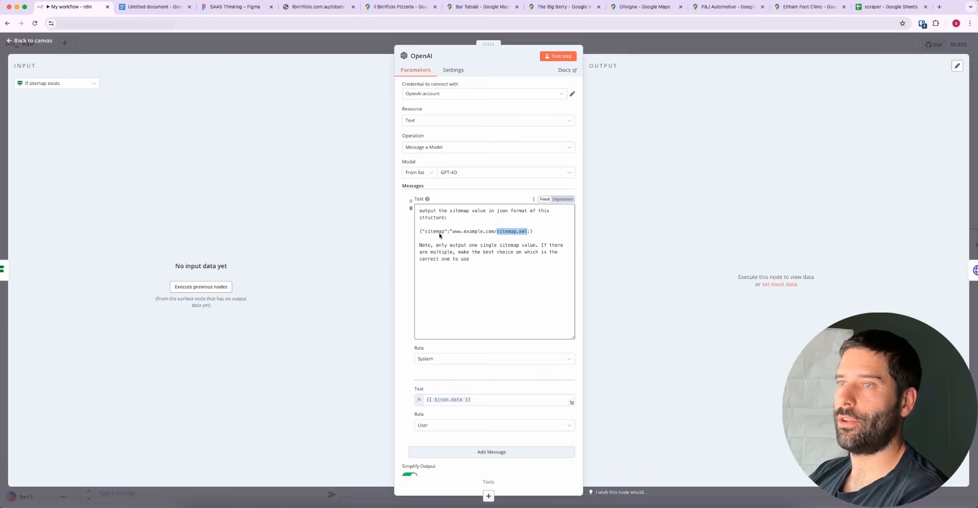
drag(425, 232, 519, 235)
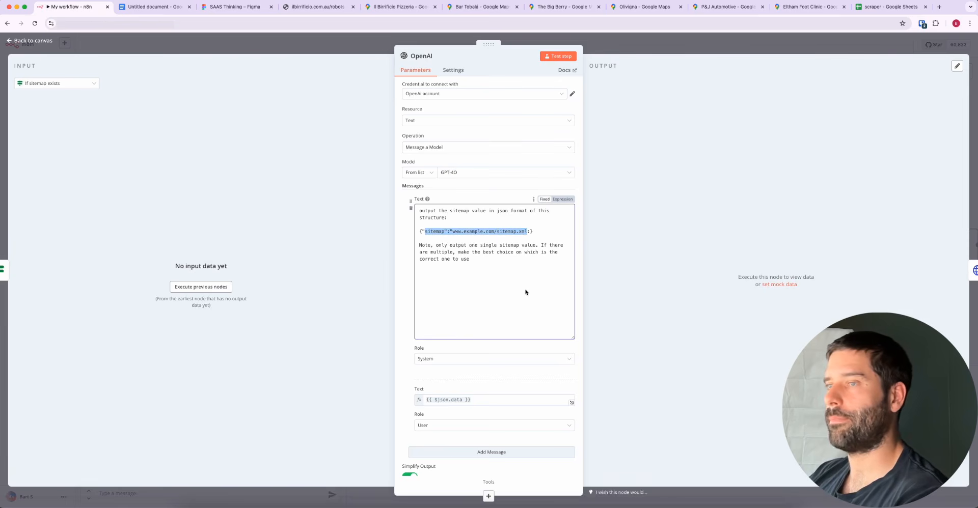
click(606, 44)
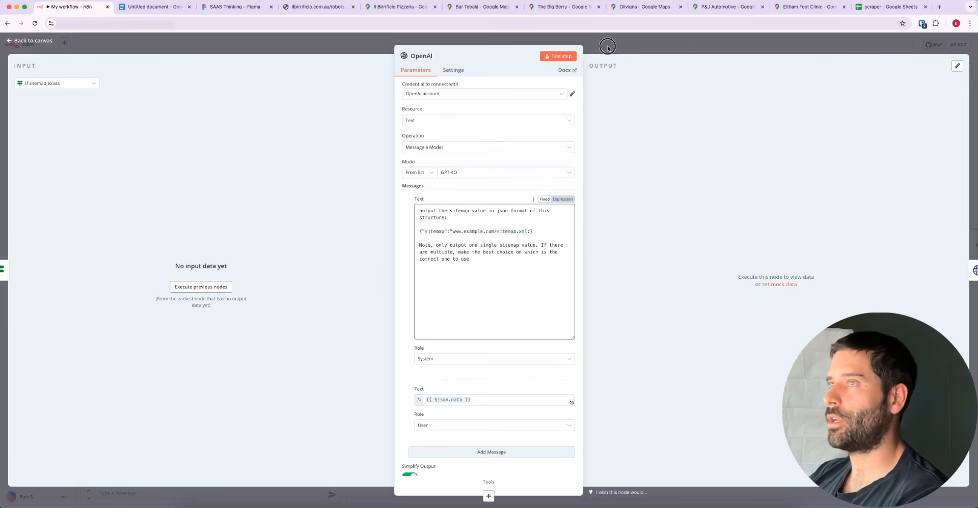
double_click(680, 149)
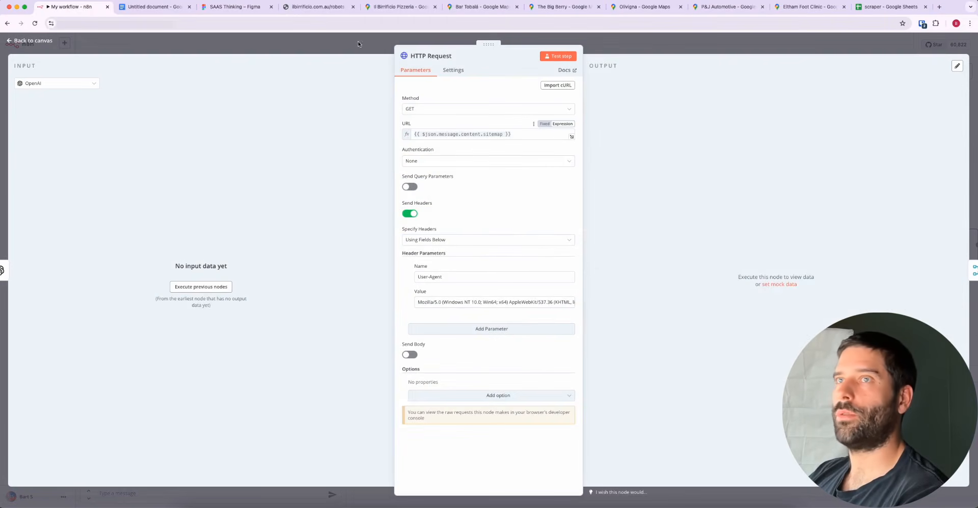
From the ilbirrificio.com.au robots.txt page, copy the sitemap_index.xml URL, load it in the browser and highlight the whole sitemap list
click(313, 6)
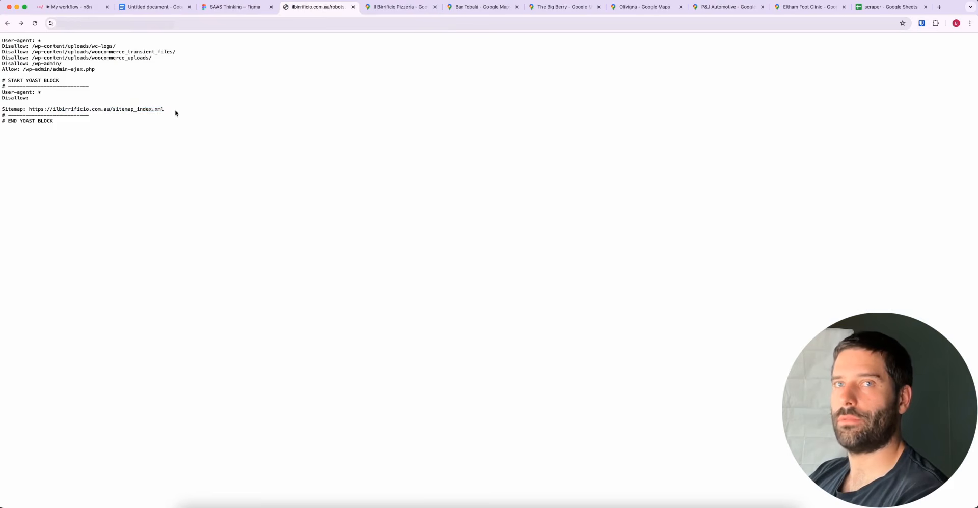
drag(175, 113, 29, 110)
key(super+c)
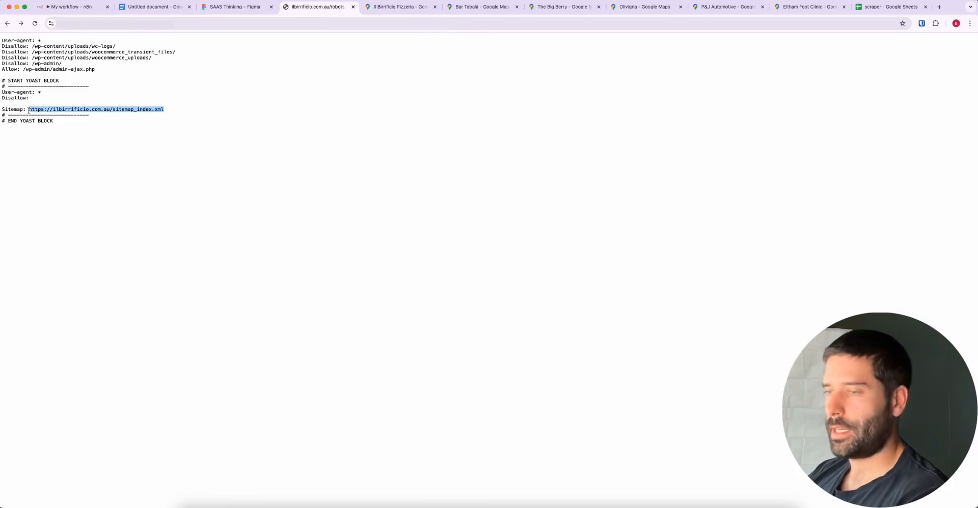
click(91, 21)
key(super+v)
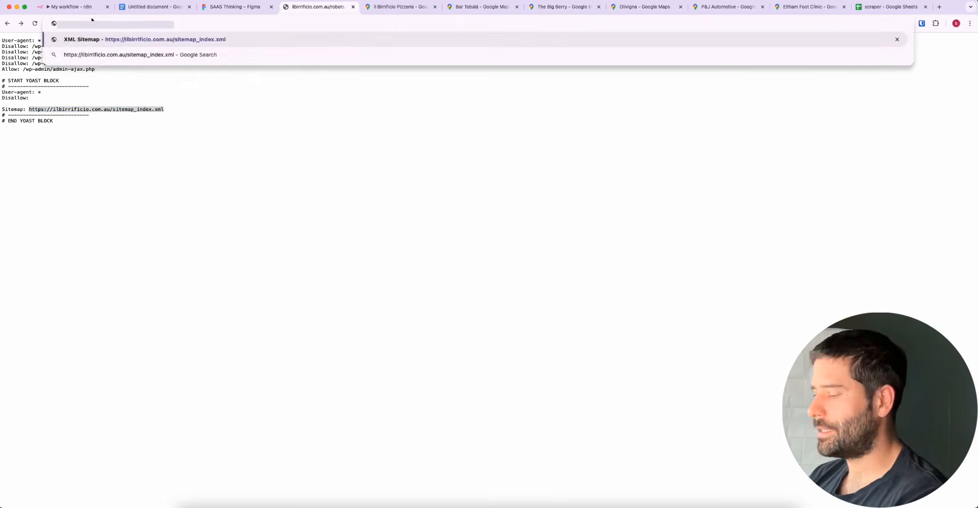
key(Return)
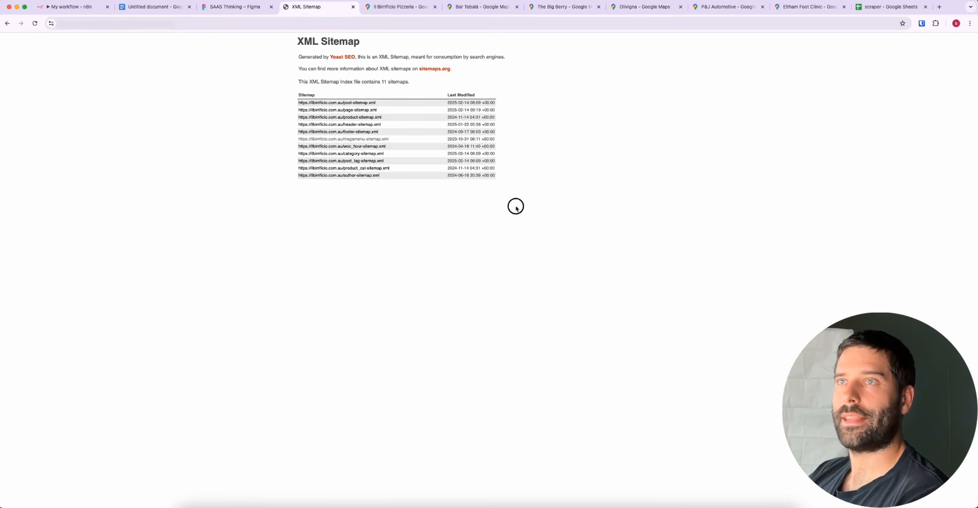
drag(515, 207, 283, 44)
Return to n8n, close the HTTP Request node, compare with the XML Sitemap page and point out that node with an arrow
click(84, 12)
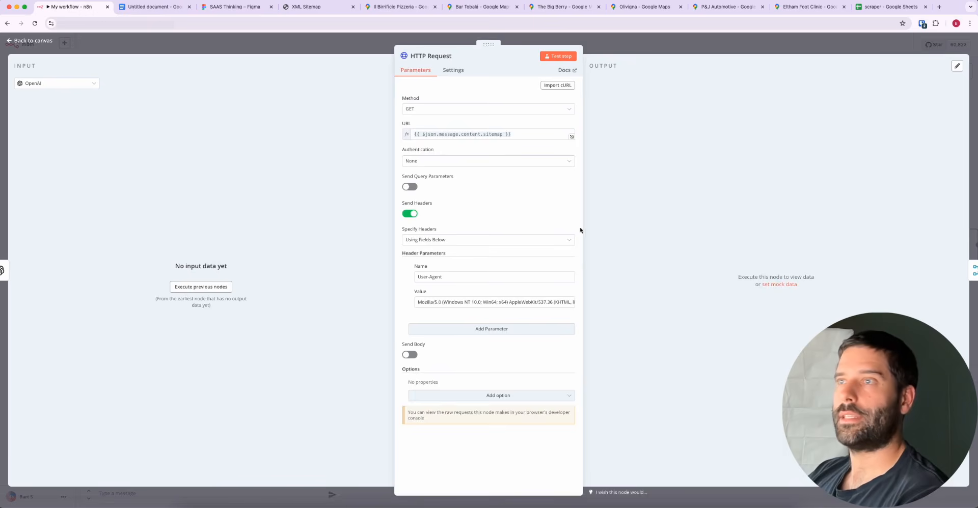
click(446, 42)
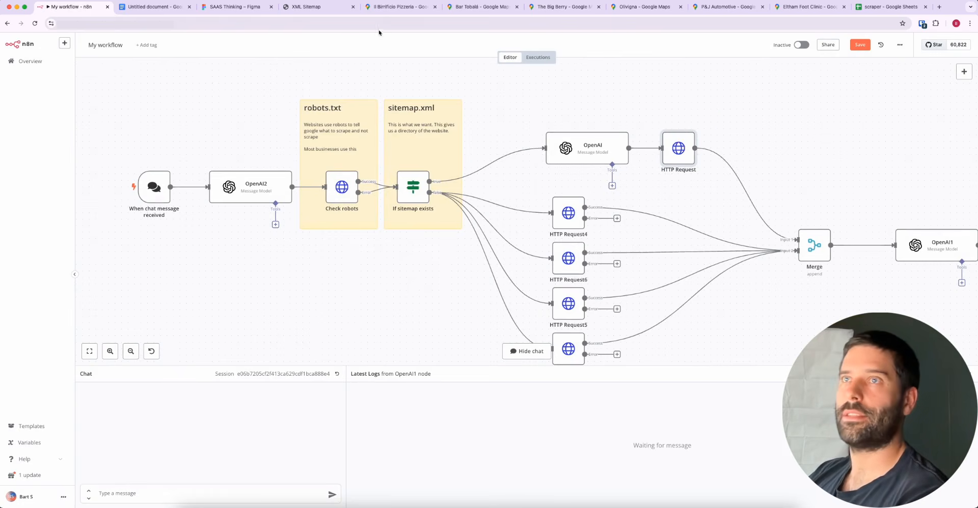
click(326, 5)
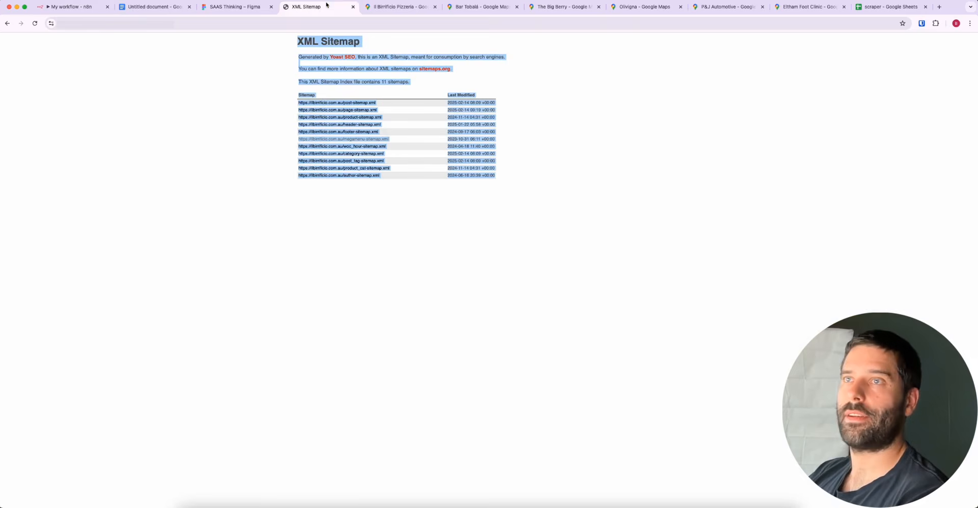
click(89, 8)
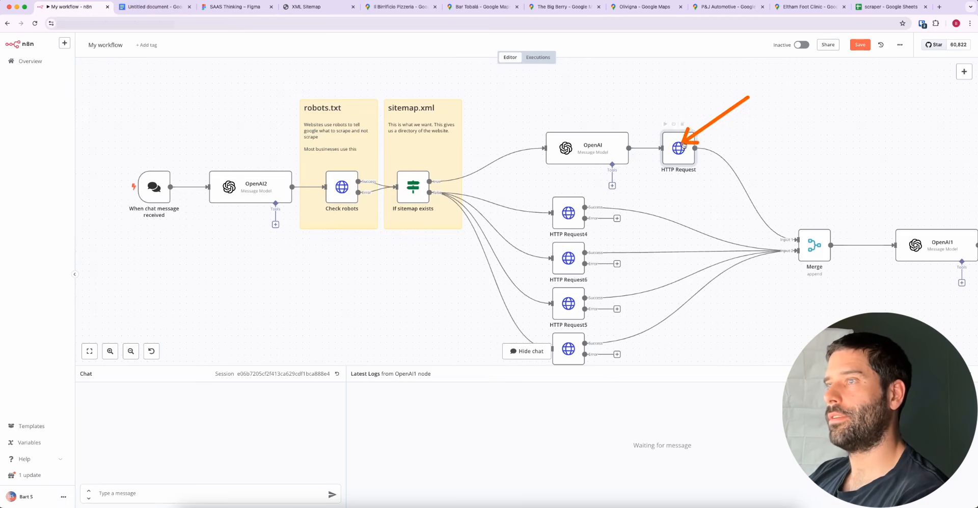
scroll(815, 183, right, 3)
scroll(815, 183, down, 1)
scroll(818, 186, right, 2)
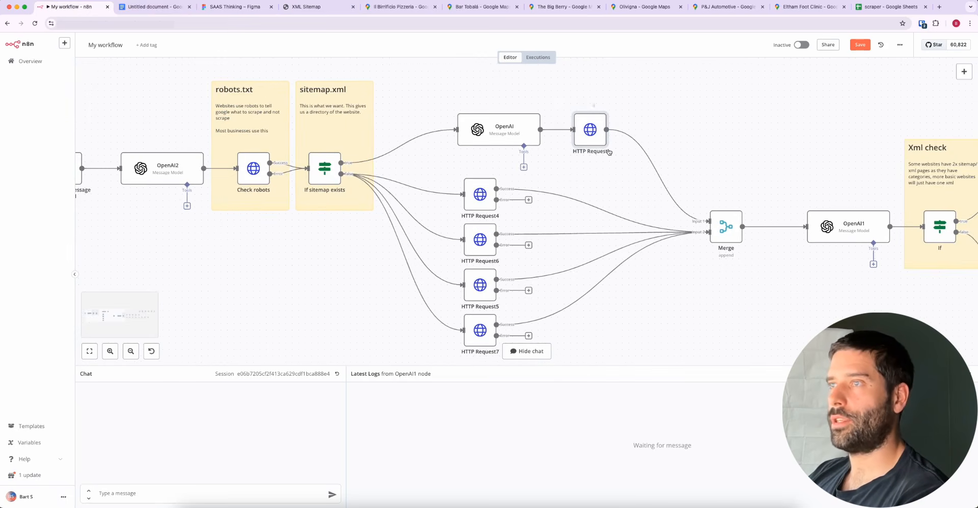
In the Google Docs document, point out variation 2's "No robots.txt extension" line and highlight its four guessed sitemap file names
click(168, 7)
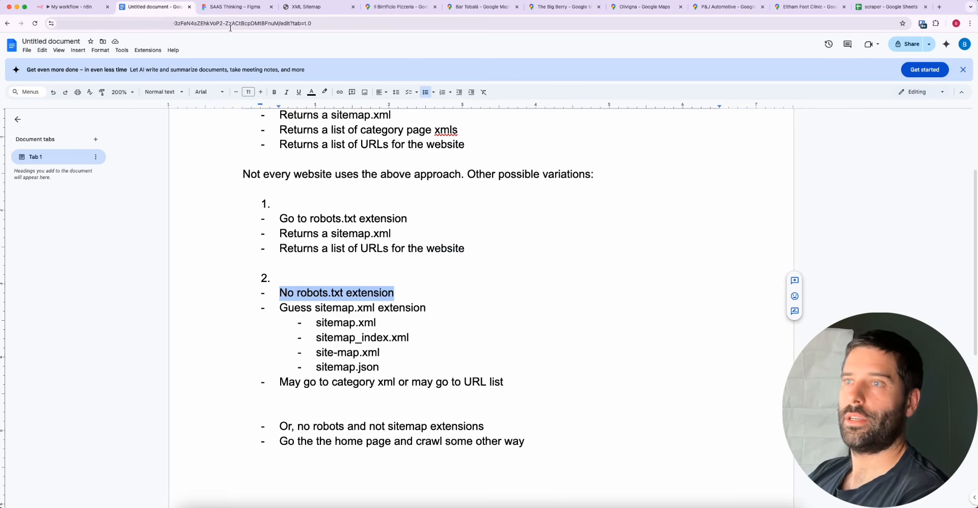
double_click(398, 291)
drag(399, 292, 281, 294)
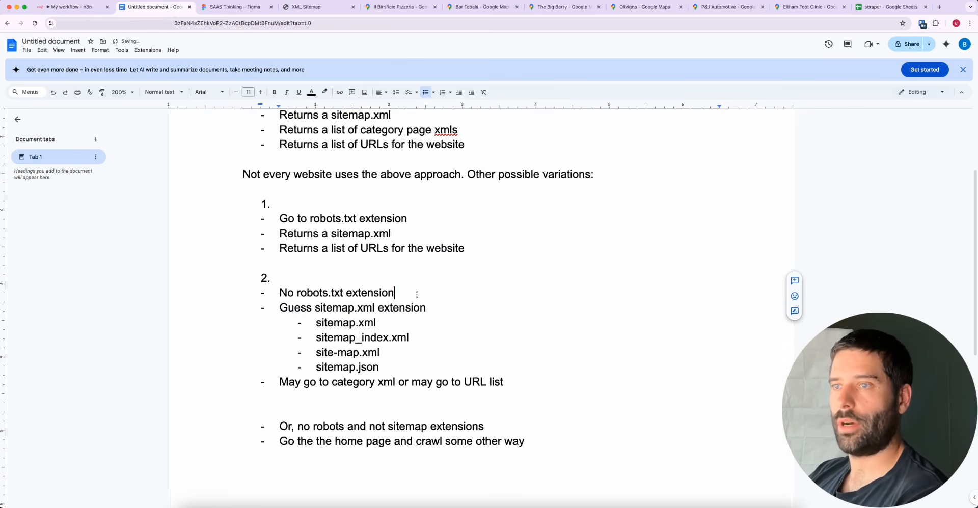
drag(409, 371, 339, 336)
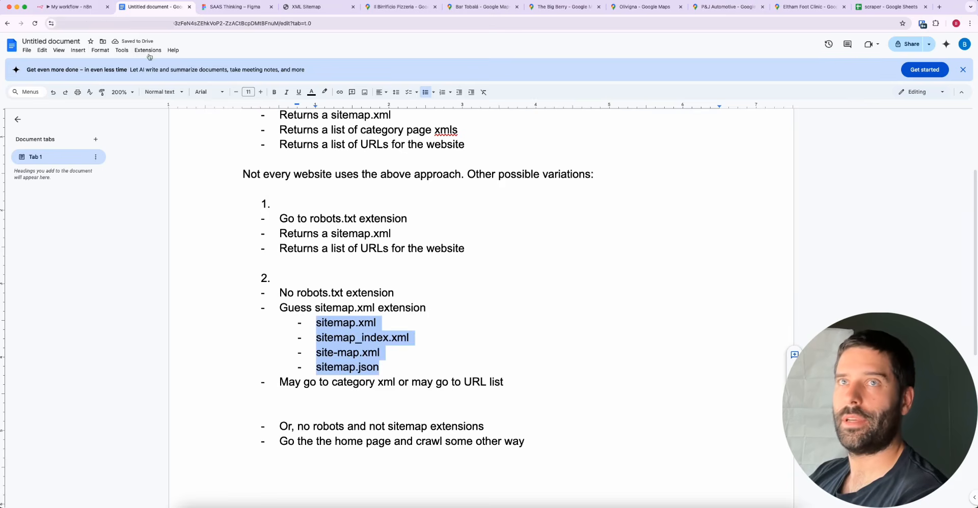
Return to n8n, point to the Check robots node, and inspect the URLs of the HTTP Request4 and HTTP Request6 nodes
click(71, 7)
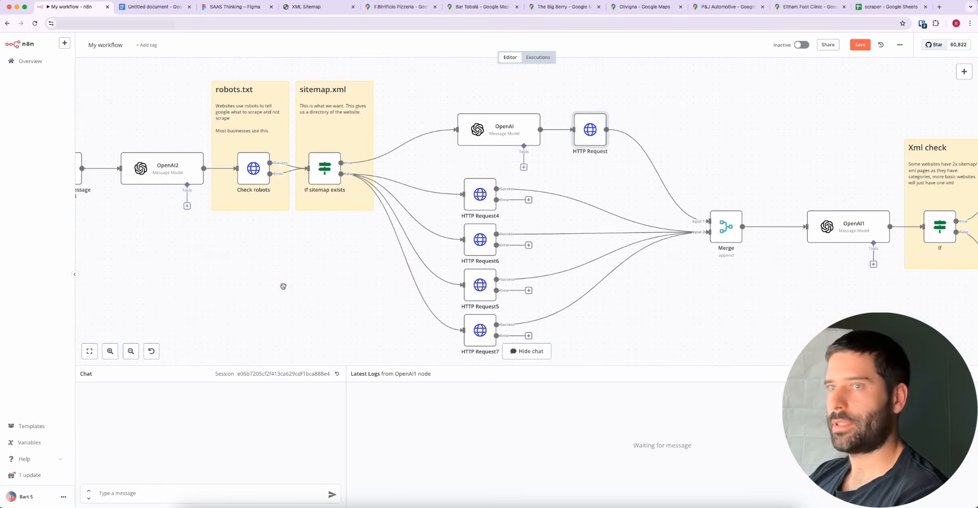
mouse_move(283, 286)
mouse_down()
mouse_move(254, 168)
mouse_move(317, 177)
mouse_move(256, 172)
mouse_up()
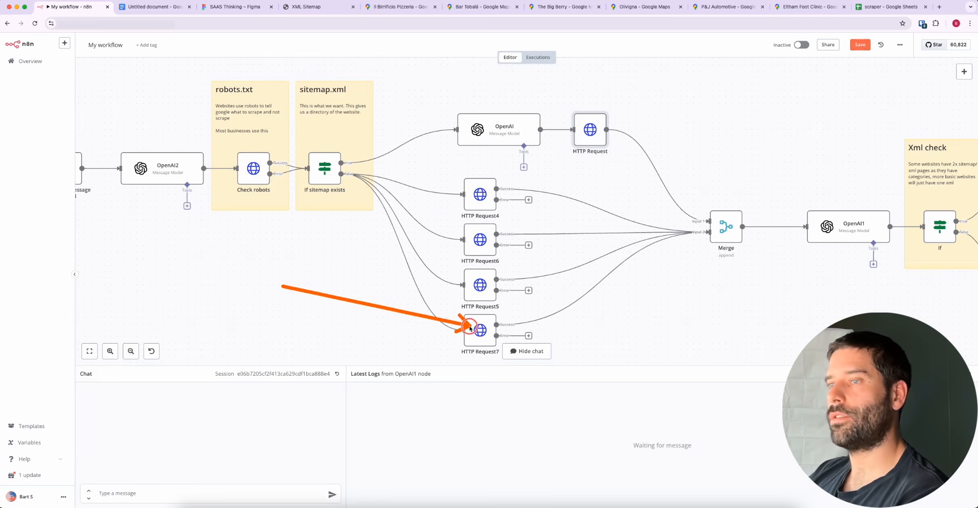
double_click(477, 204)
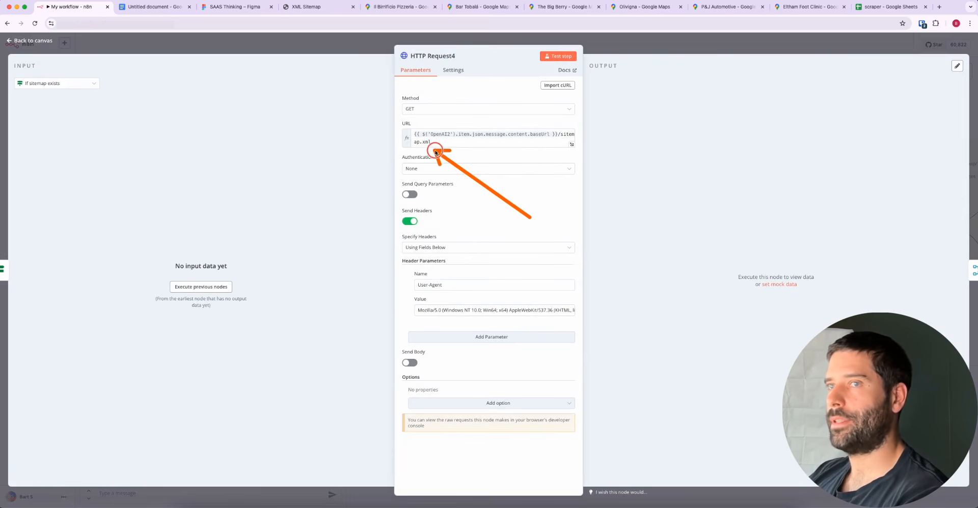
click(595, 50)
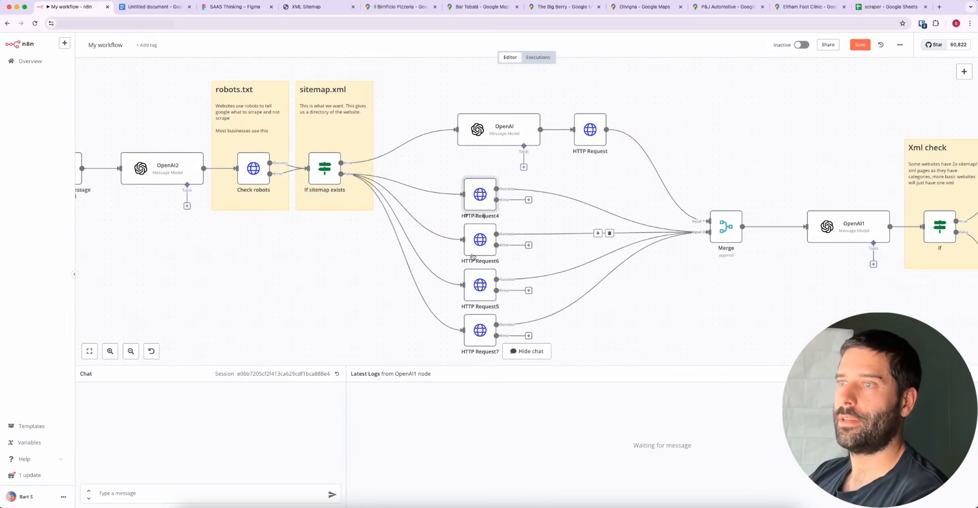
double_click(481, 240)
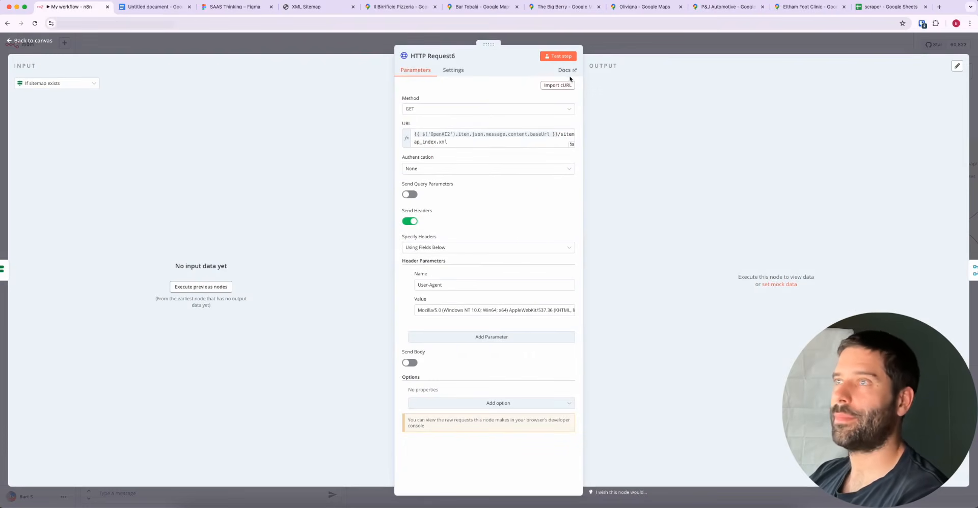
click(601, 51)
In the Google Docs document, point out the "Guess sitemap.xml extension" line and the site-map.xml and sitemap.json entries
click(163, 7)
click(385, 309)
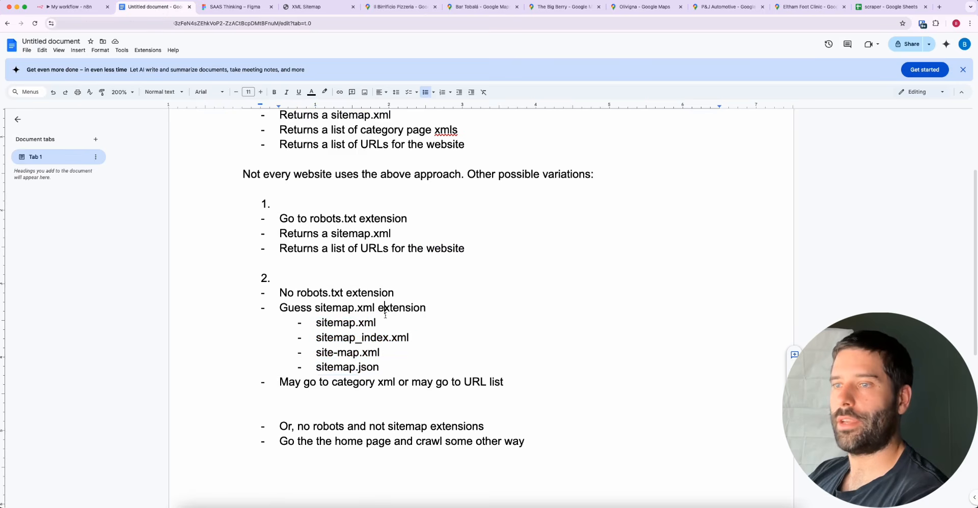
drag(330, 353, 325, 371)
Return to n8n, trace the fallback HTTP Request branches into the Merge node and mark that node with an arrow
click(72, 7)
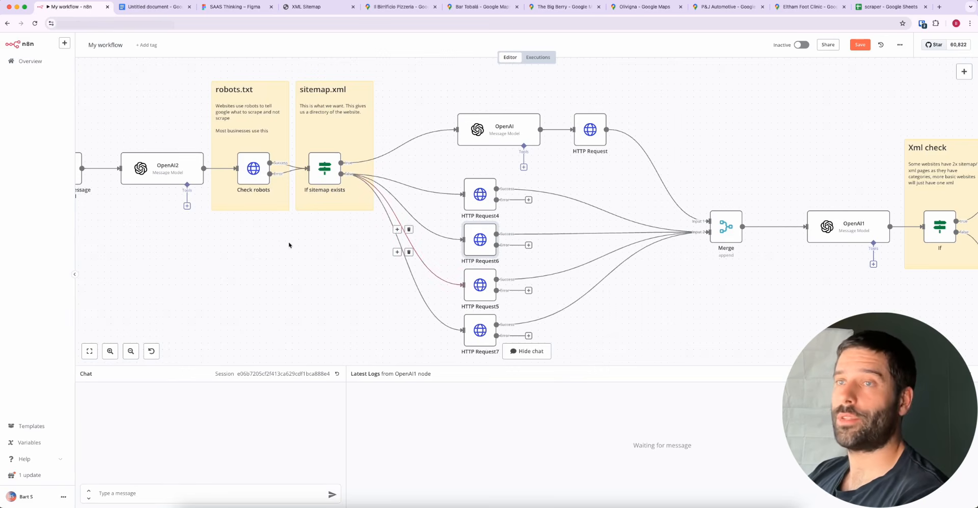
mouse_move(275, 274)
mouse_down()
mouse_move(257, 175)
mouse_move(321, 189)
mouse_move(474, 194)
mouse_move(483, 244)
mouse_move(673, 224)
mouse_up()
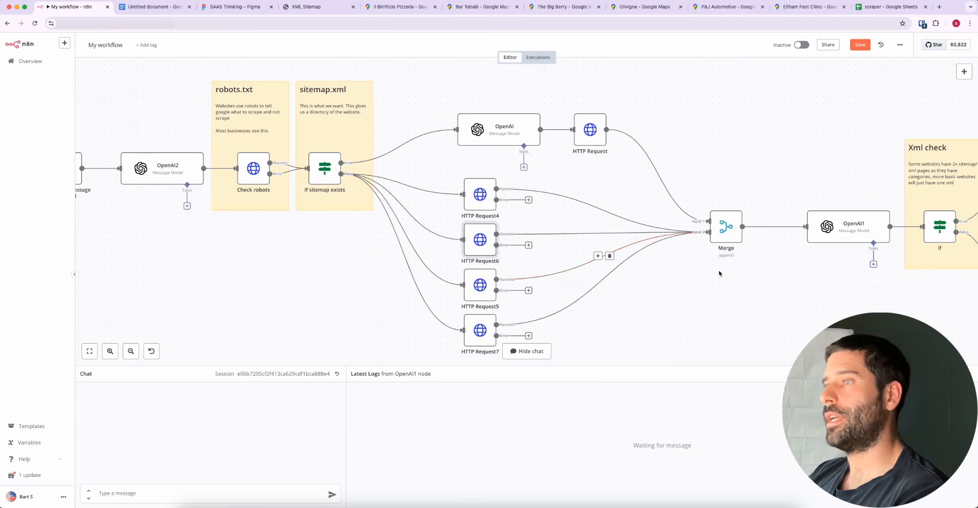
scroll(719, 273, right, 10)
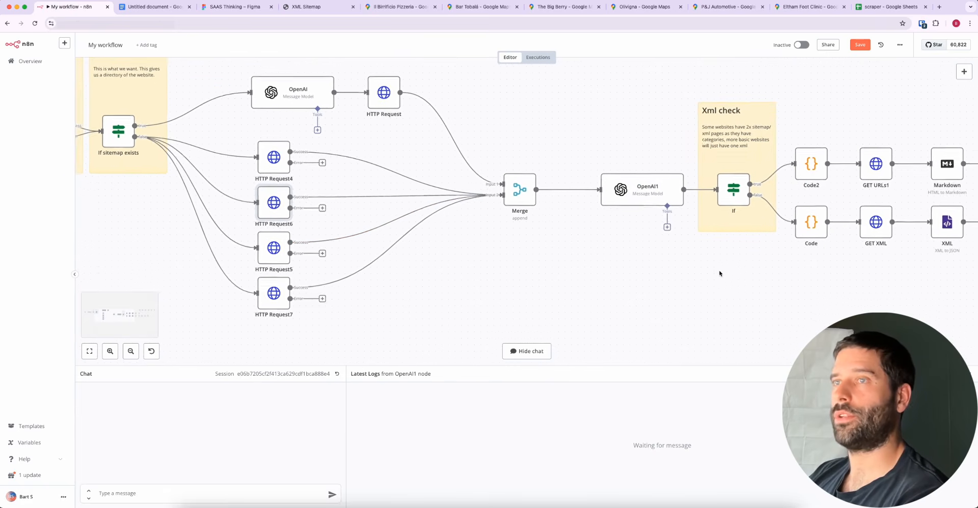
scroll(719, 274, right, 1)
mouse_move(522, 302)
mouse_down()
mouse_move(291, 169)
mouse_move(536, 196)
mouse_move(511, 193)
mouse_move(360, 87)
mouse_move(371, 92)
mouse_move(263, 155)
mouse_move(261, 248)
mouse_move(338, 216)
mouse_move(383, 95)
mouse_move(476, 188)
mouse_move(511, 193)
mouse_up()
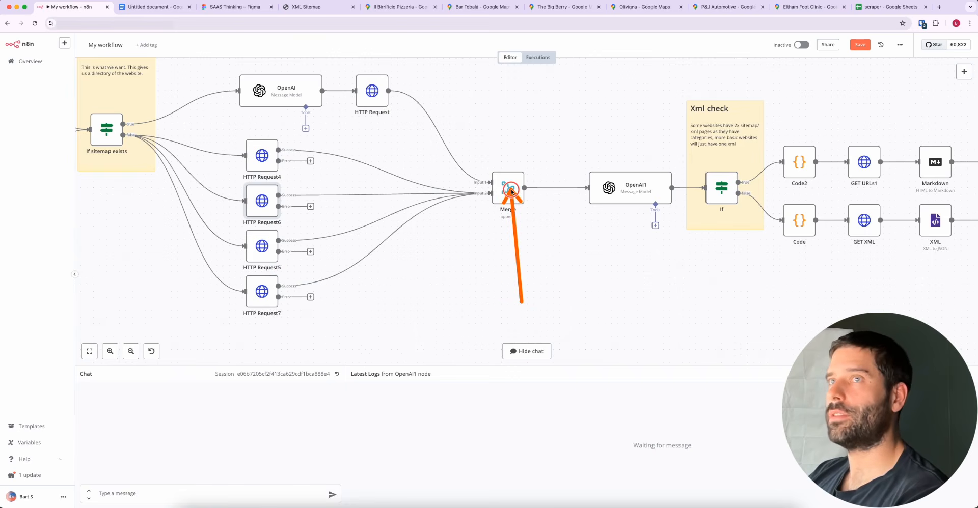
Show the XML Sitemap page, clear its text selection and return to the n8n workflow
click(306, 7)
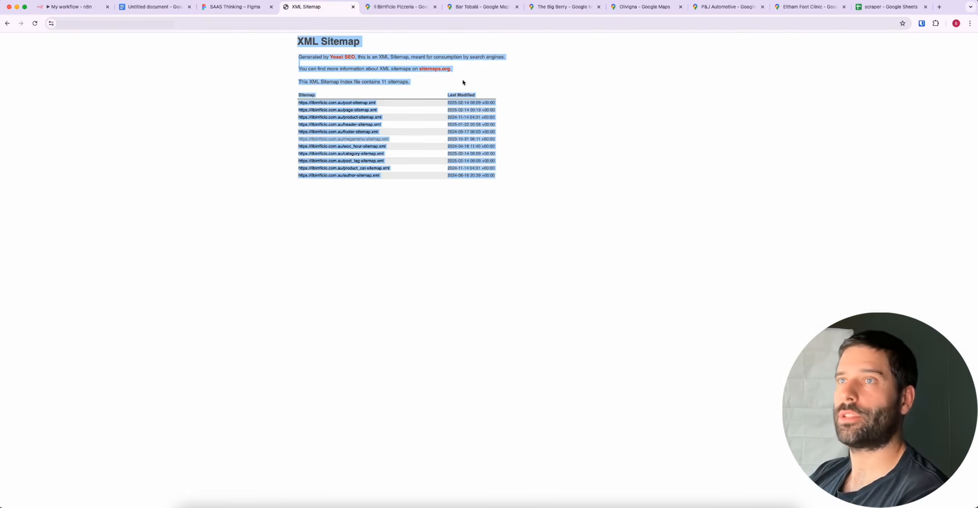
click(368, 36)
click(71, 6)
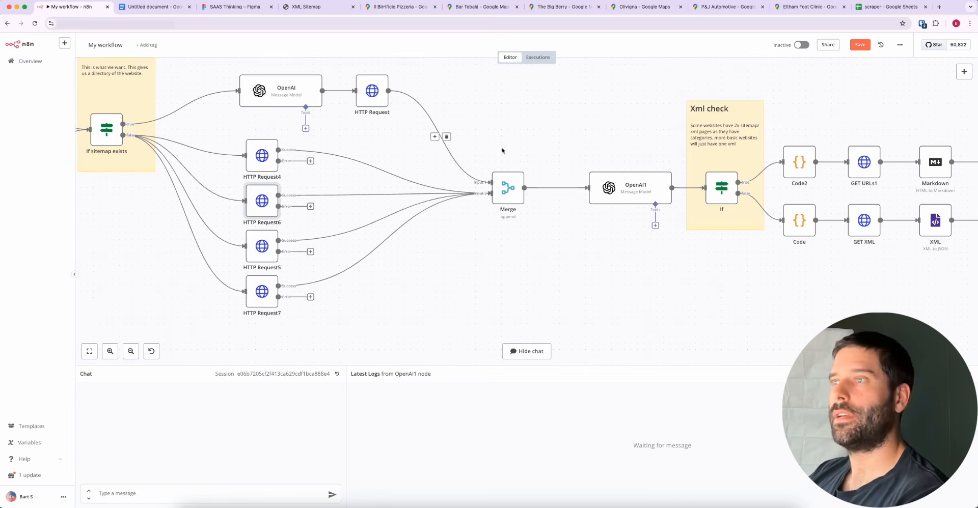
Open the OpenAI1 node, enlarge its system message to show the full prompt and highlight the "xml" pathway JSON example
scroll(673, 249, right, 5)
scroll(673, 250, right, 2)
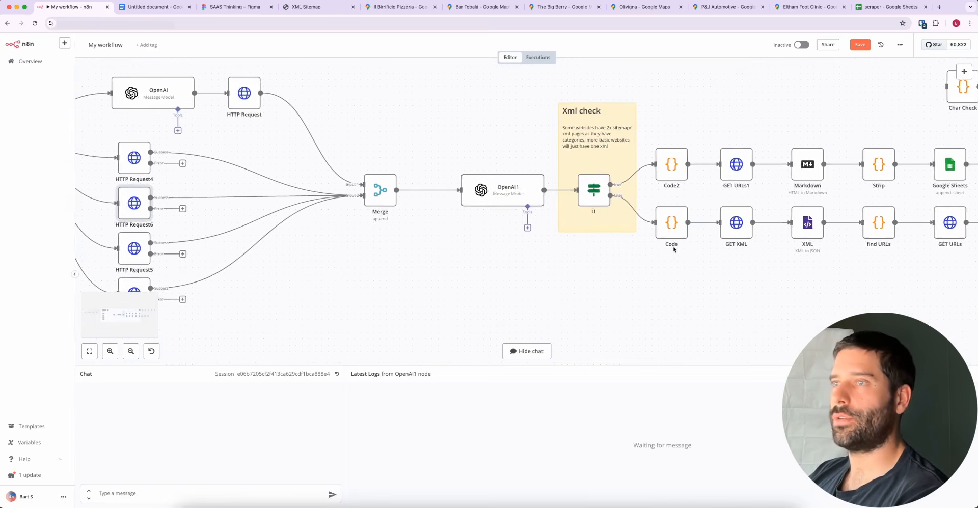
double_click(499, 188)
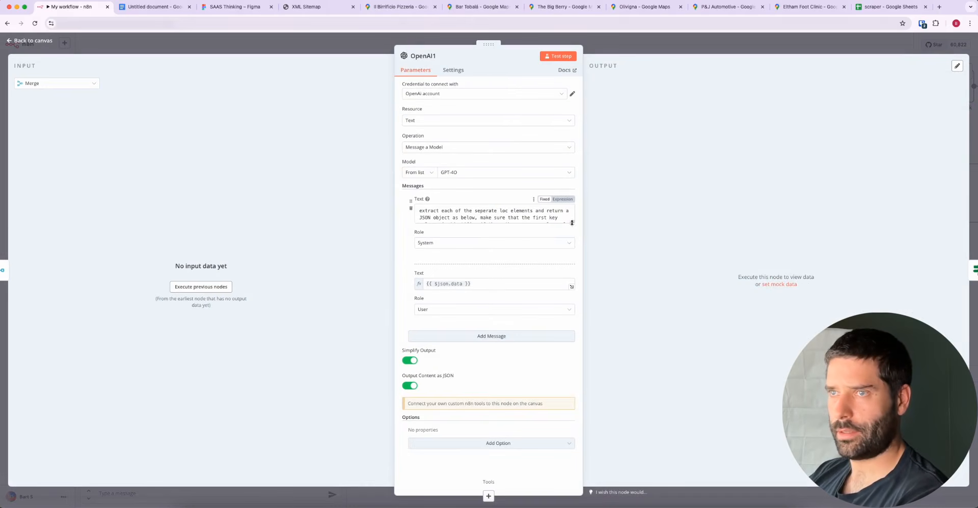
drag(573, 222, 564, 374)
scroll(535, 303, down, 1)
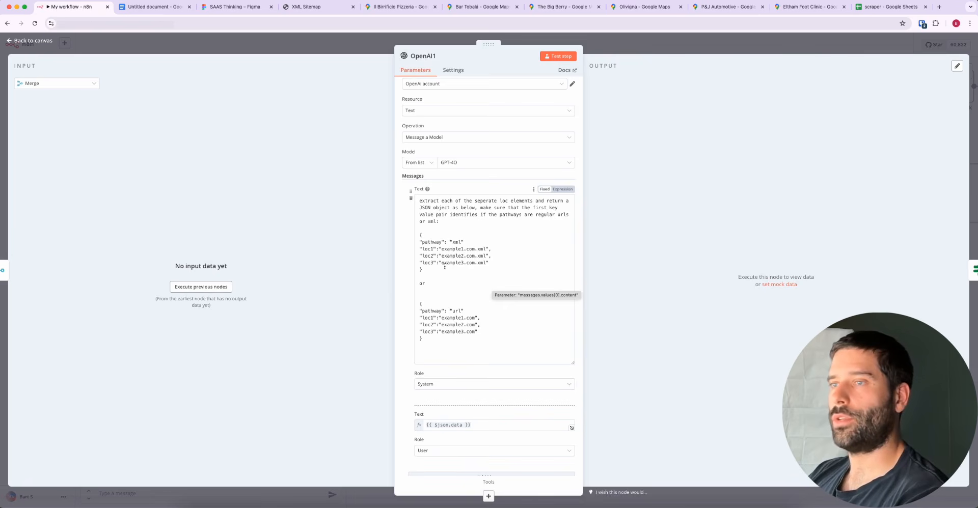
drag(430, 269, 408, 238)
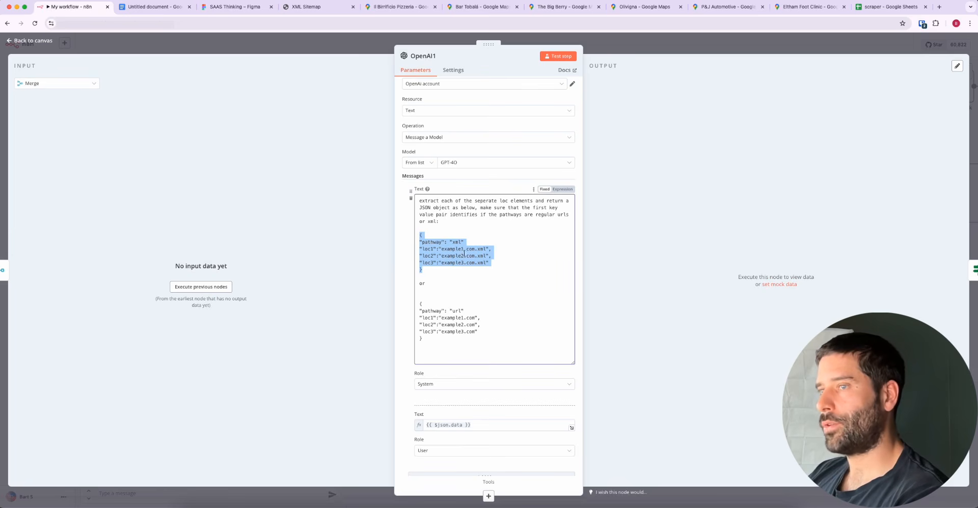
Show the XML Sitemap page, switch to the Figma diagram and highlight its "category xml" text
click(305, 7)
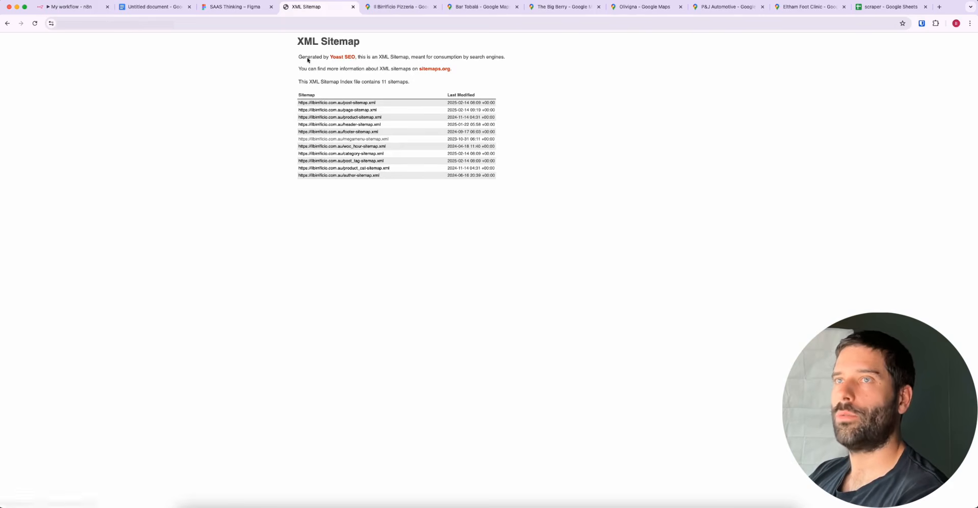
click(216, 8)
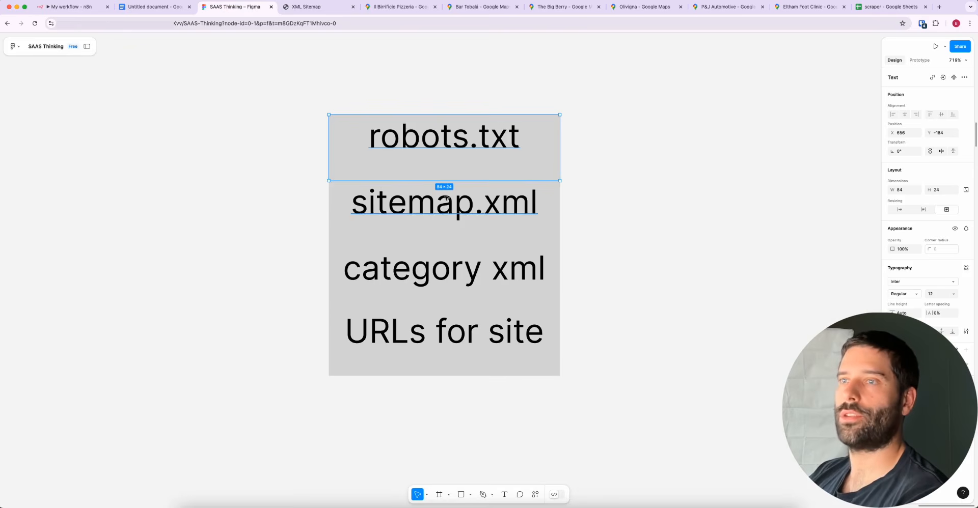
double_click(394, 261)
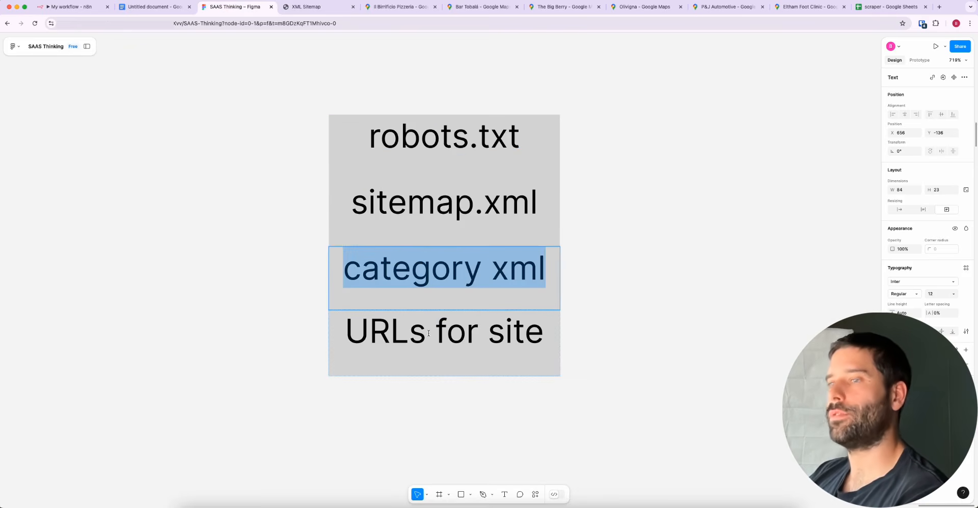
Return to n8n and highlight the "url" pathway JSON example in the OpenAI1 system message
click(71, 7)
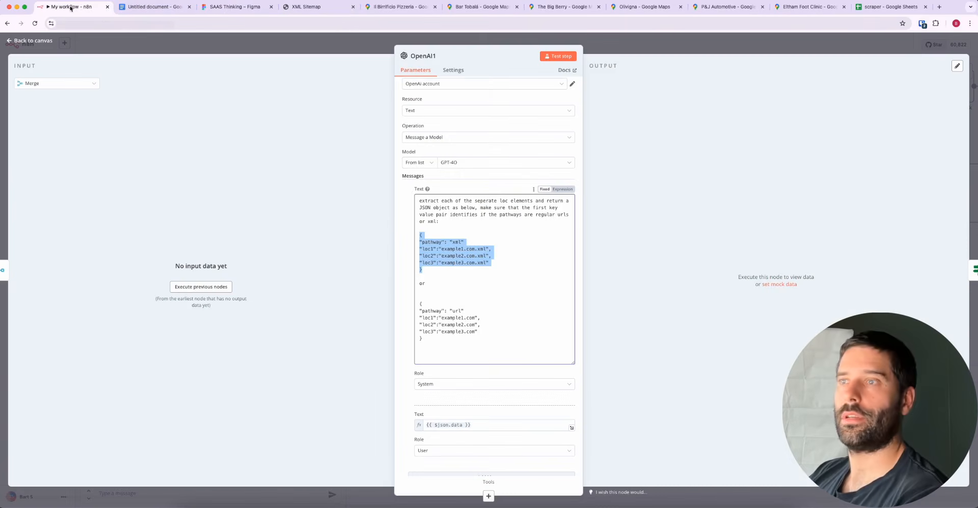
drag(479, 339, 406, 308)
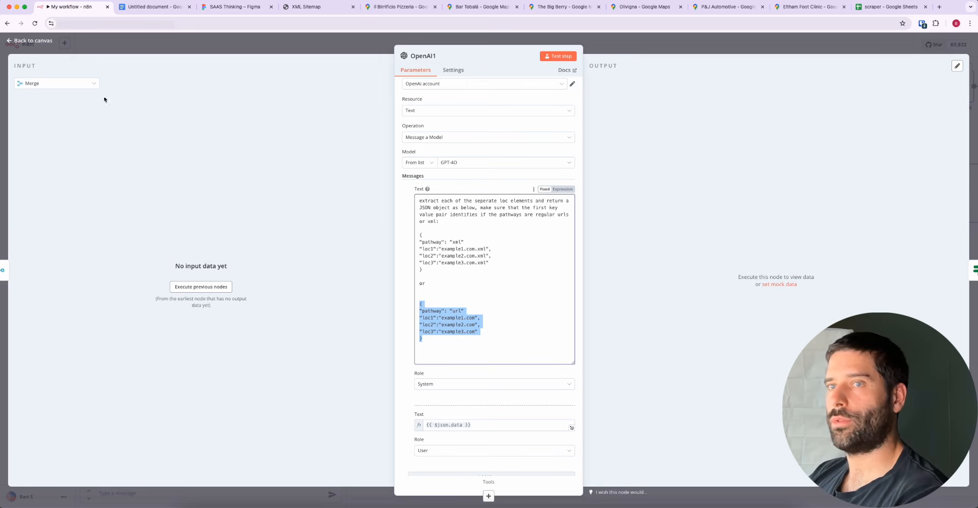
click(469, 318)
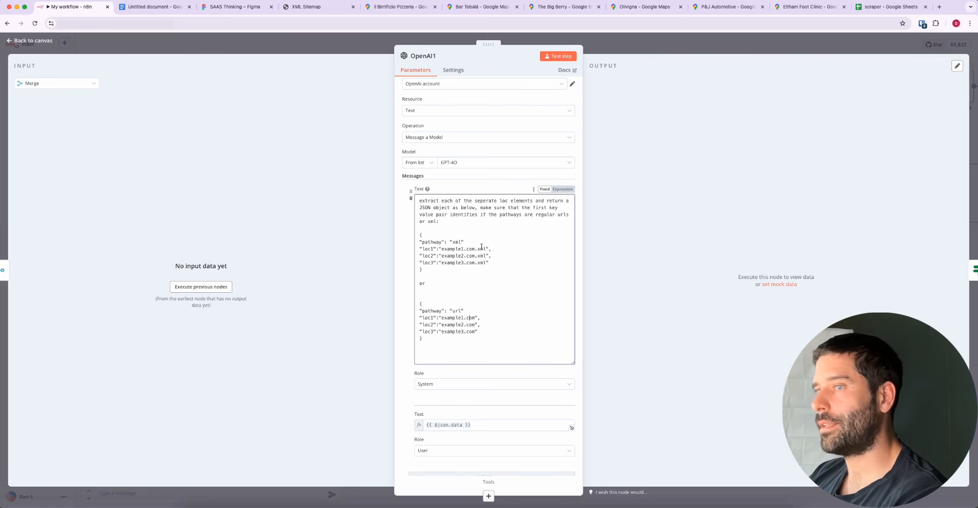
drag(434, 336, 410, 309)
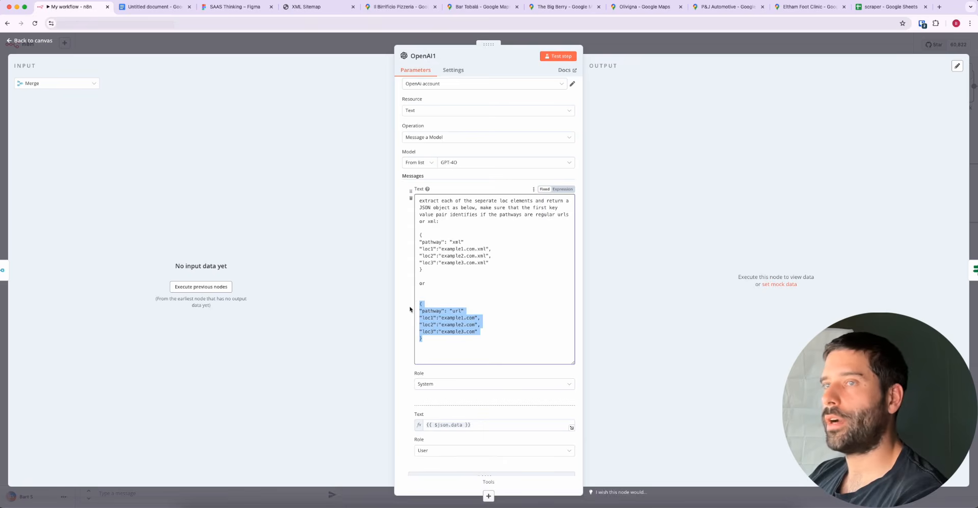
In the Figma diagram, highlight the "category xml" text and the "URLs for site" text in turn
click(235, 7)
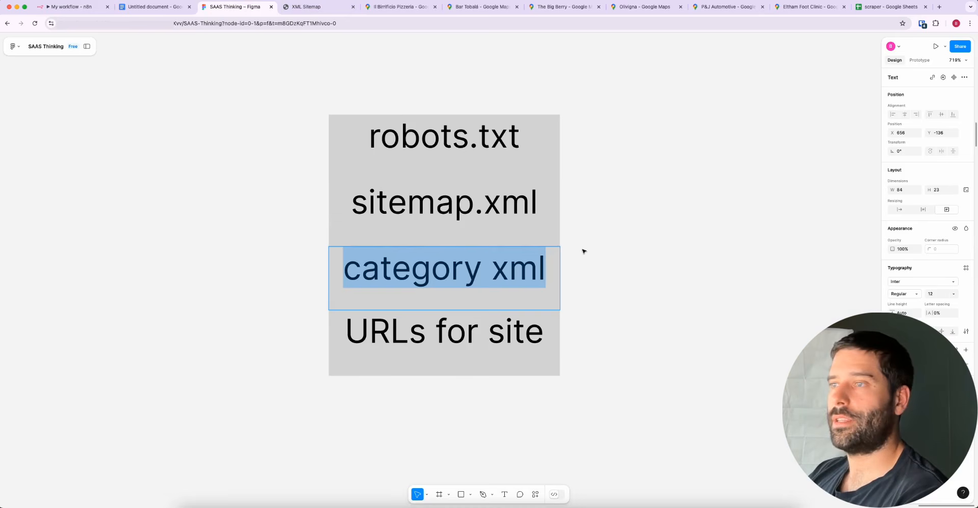
key(Escape)
double_click(490, 273)
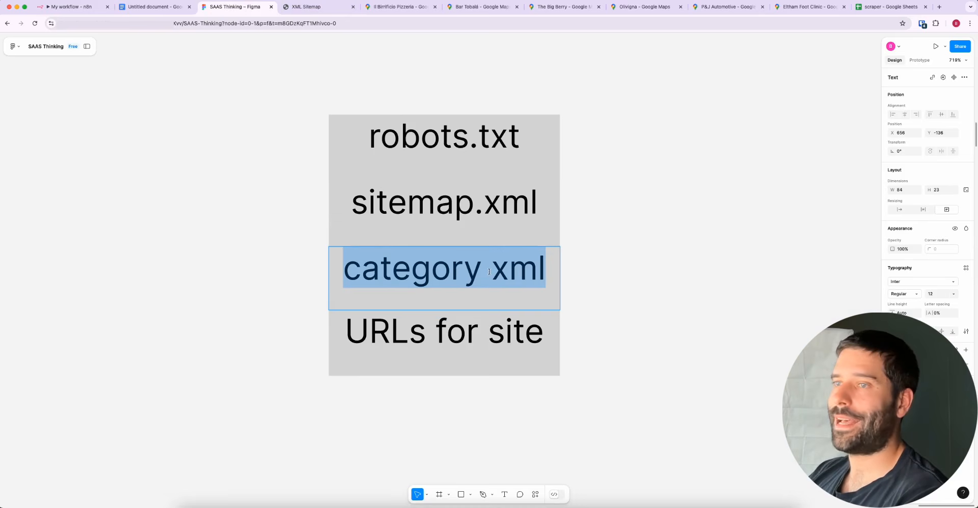
double_click(500, 337)
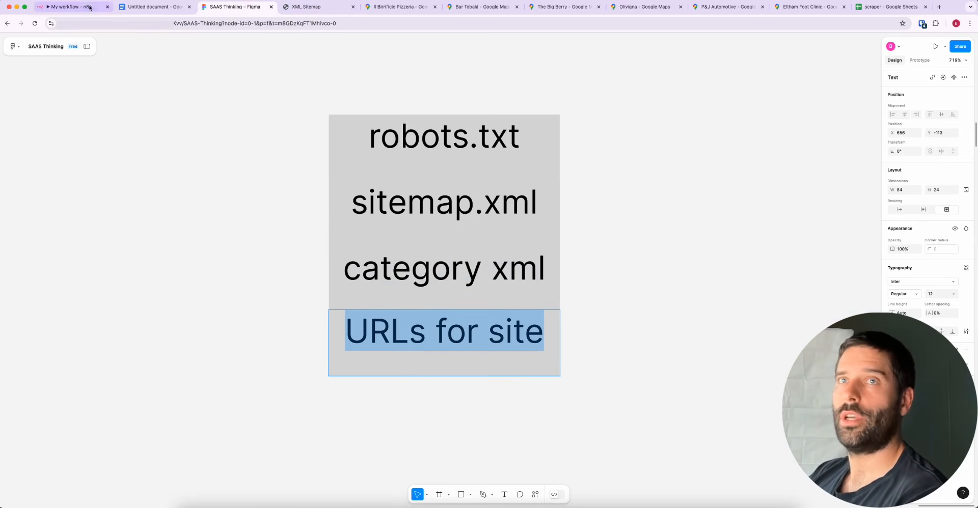
Return to the n8n canvas, mark the Code2 node after the Xml check with an arrow and view its JavaScript code
click(83, 7)
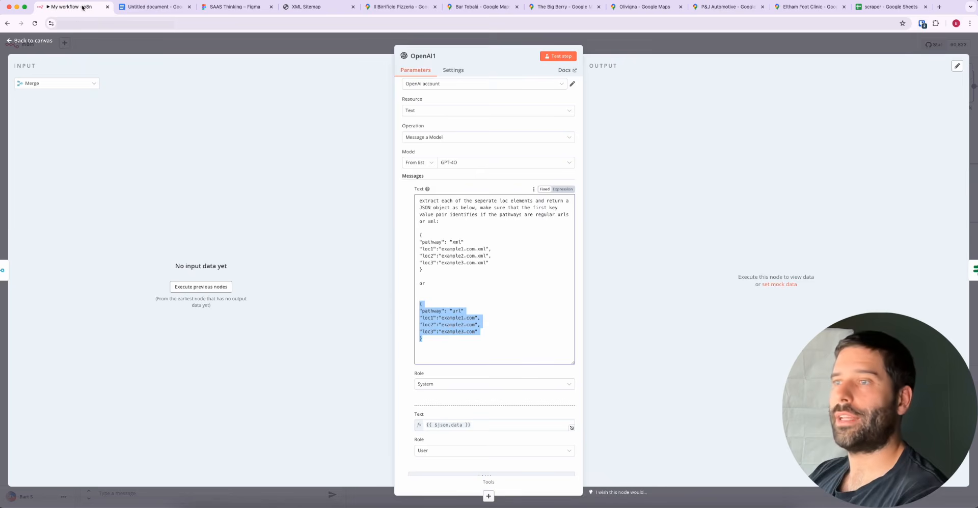
click(615, 51)
mouse_move(555, 295)
mouse_down()
mouse_move(512, 198)
mouse_move(587, 194)
mouse_move(671, 234)
mouse_move(699, 223)
mouse_move(782, 227)
mouse_move(524, 241)
mouse_move(499, 196)
mouse_move(577, 200)
mouse_move(652, 165)
mouse_move(729, 170)
mouse_up()
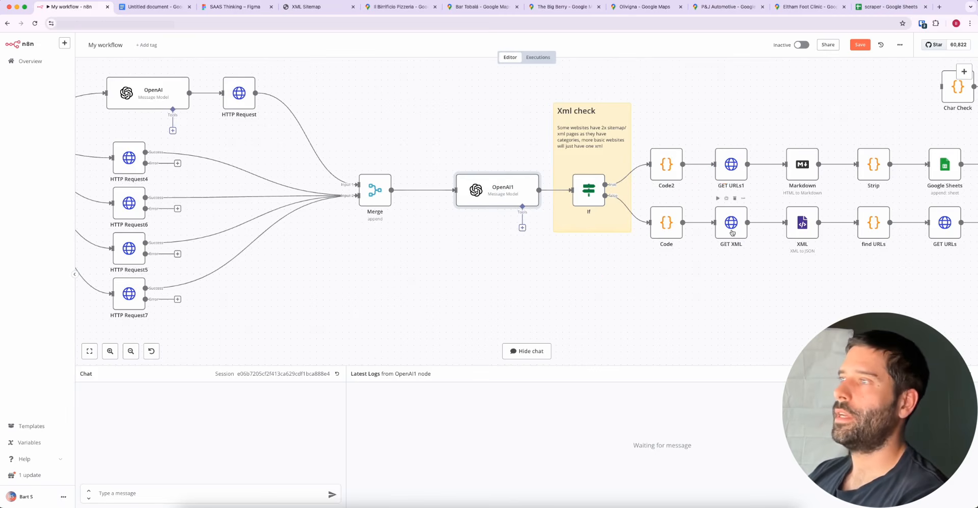
scroll(730, 204, right, 5)
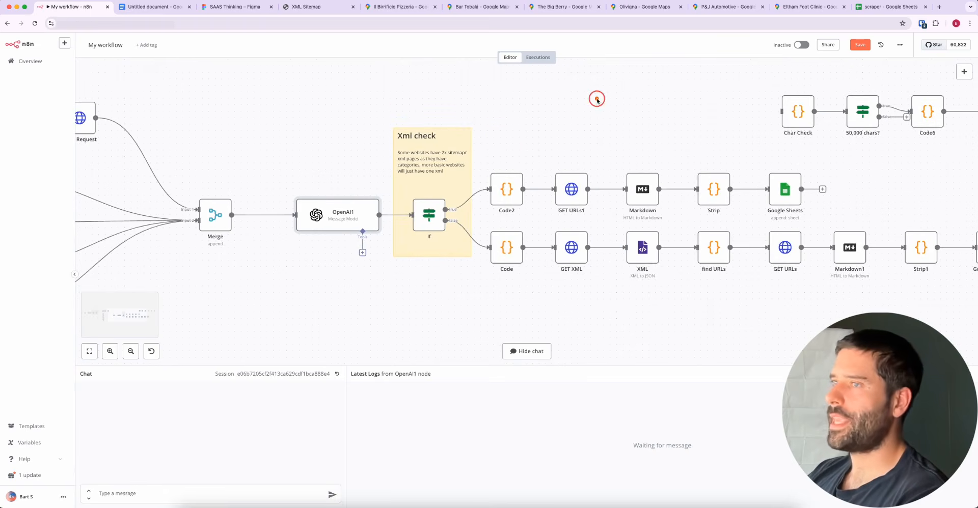
mouse_move(597, 100)
mouse_down()
mouse_move(508, 173)
mouse_move(508, 189)
mouse_up()
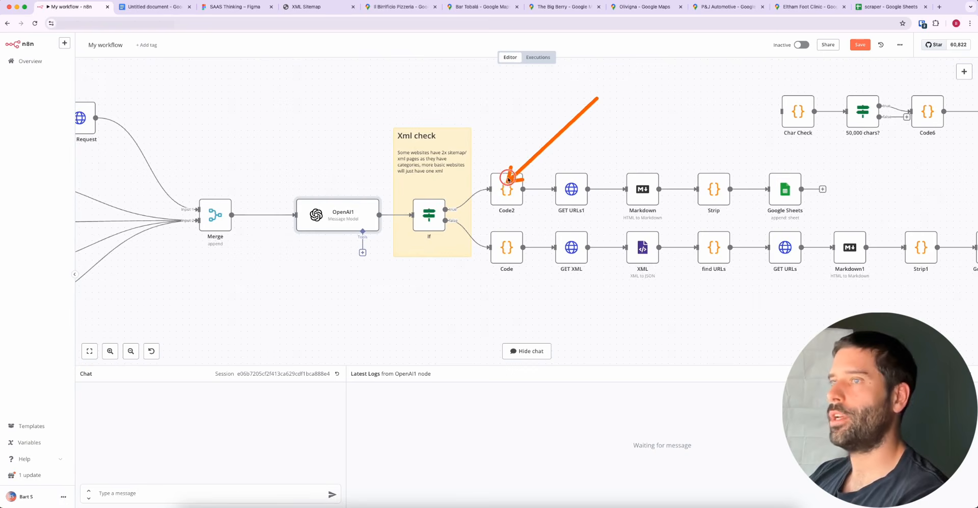
double_click(506, 189)
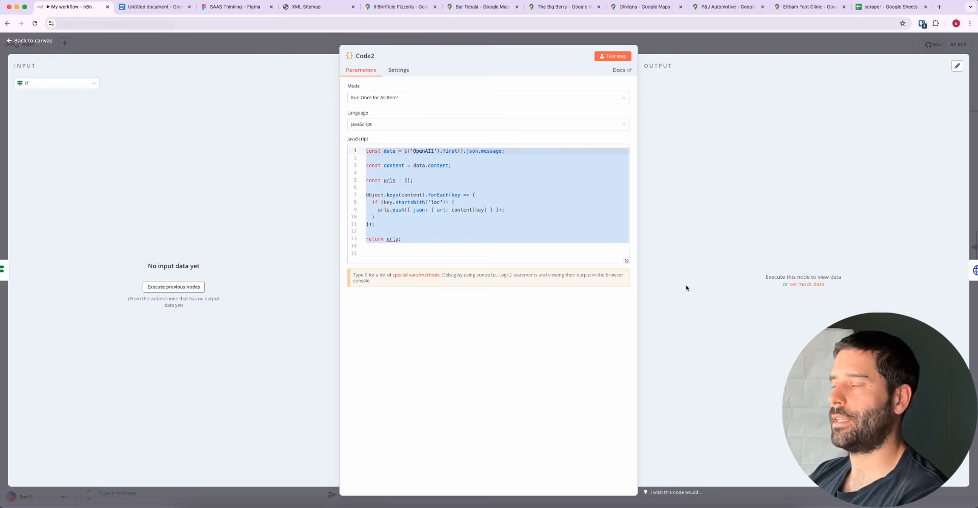
click(697, 41)
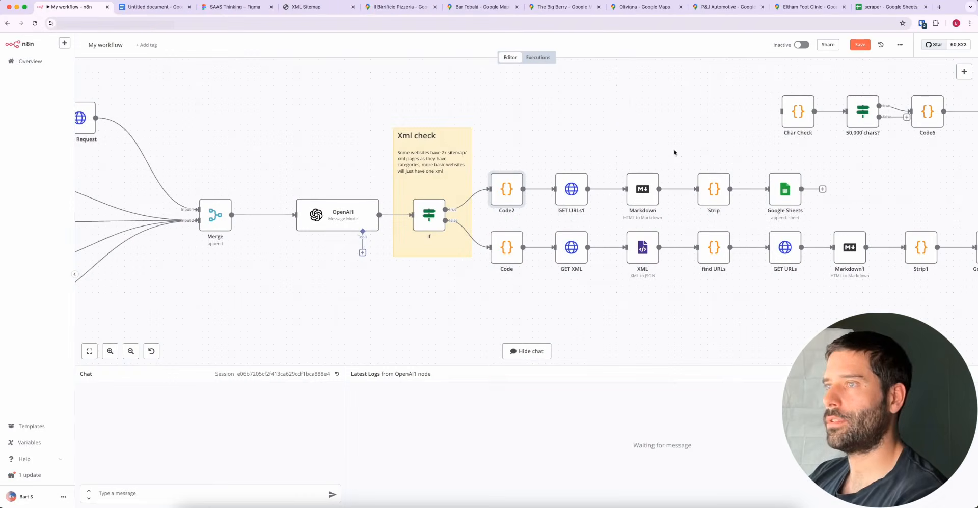
Point arrows in turn at the GET URLs1, Markdown, Strip and Google Sheets nodes of the upper branch
drag(610, 124, 575, 187)
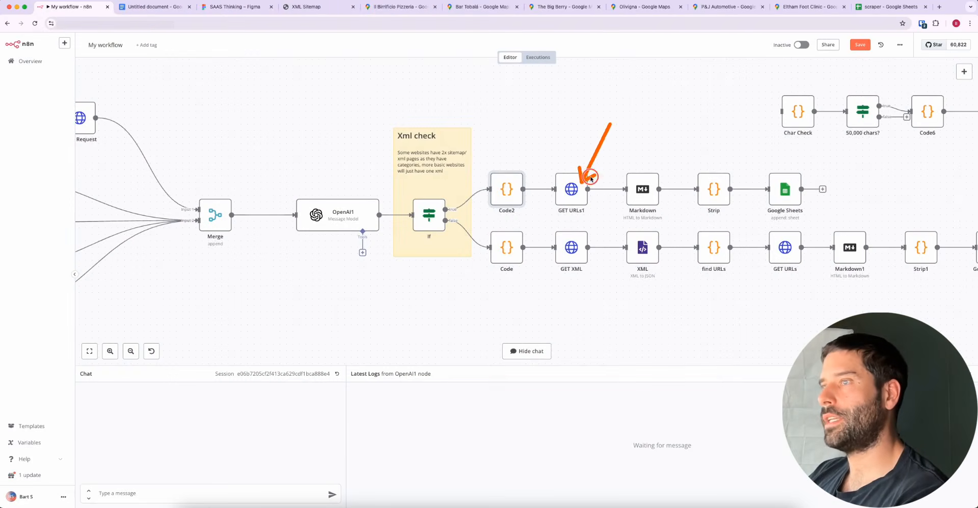
drag(610, 125, 644, 196)
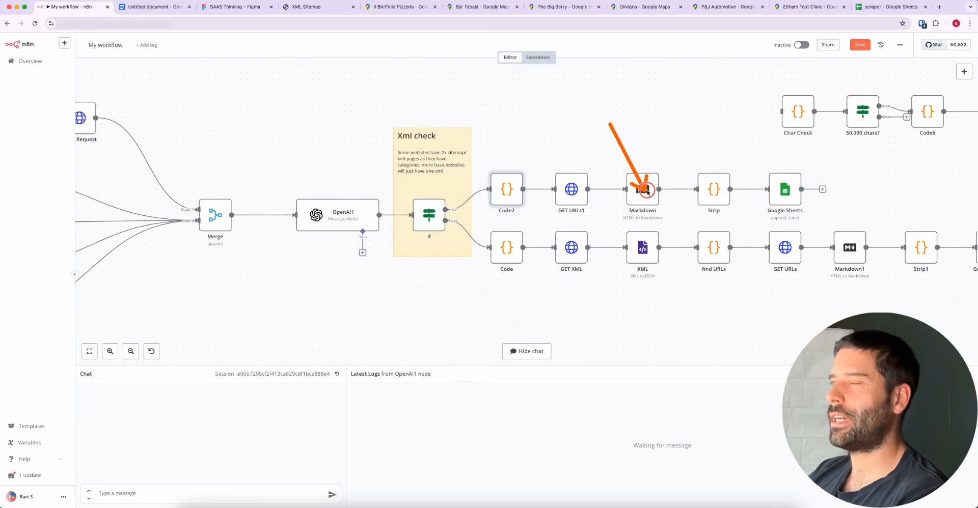
drag(610, 124, 714, 196)
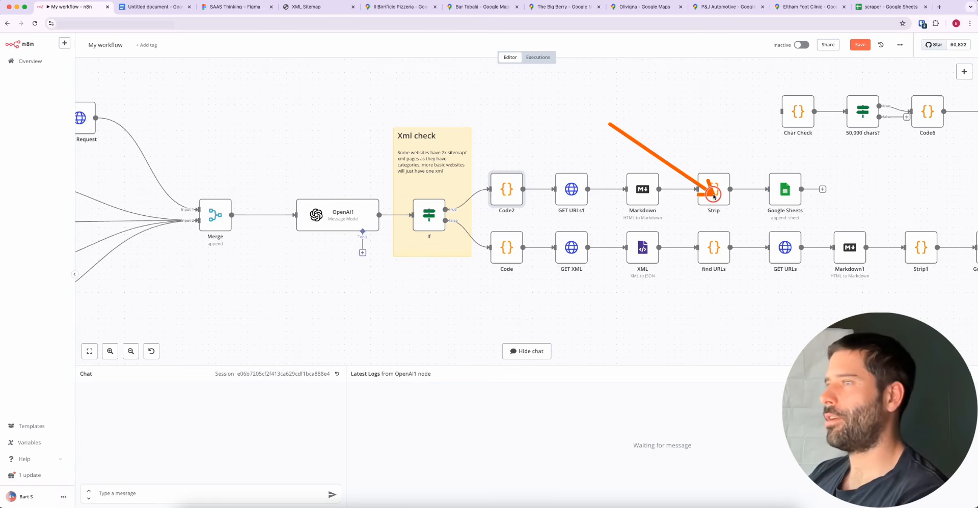
drag(610, 124, 786, 196)
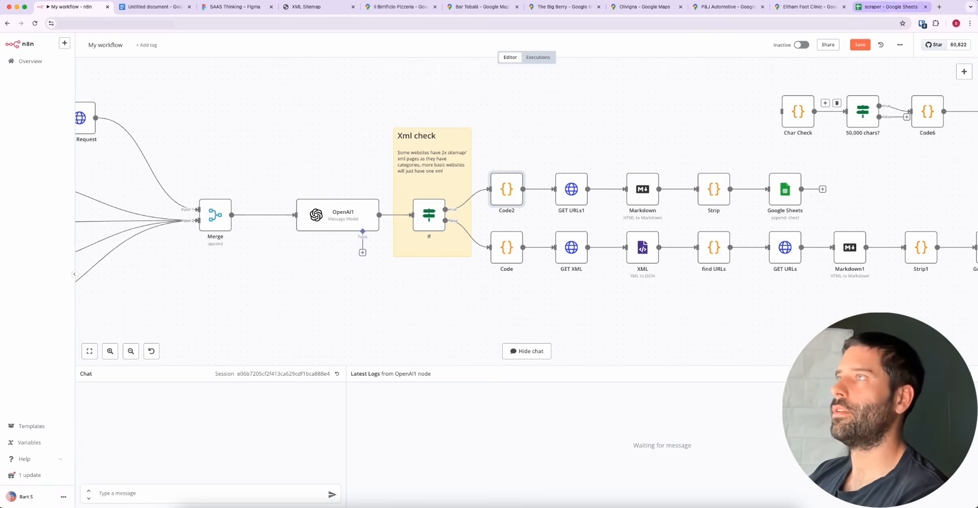
Switch to the scraper Google Sheet, browse the scraped page contents and point out row 5's website URL, sitemap and XML cells
click(889, 6)
scroll(266, 269, up, 20)
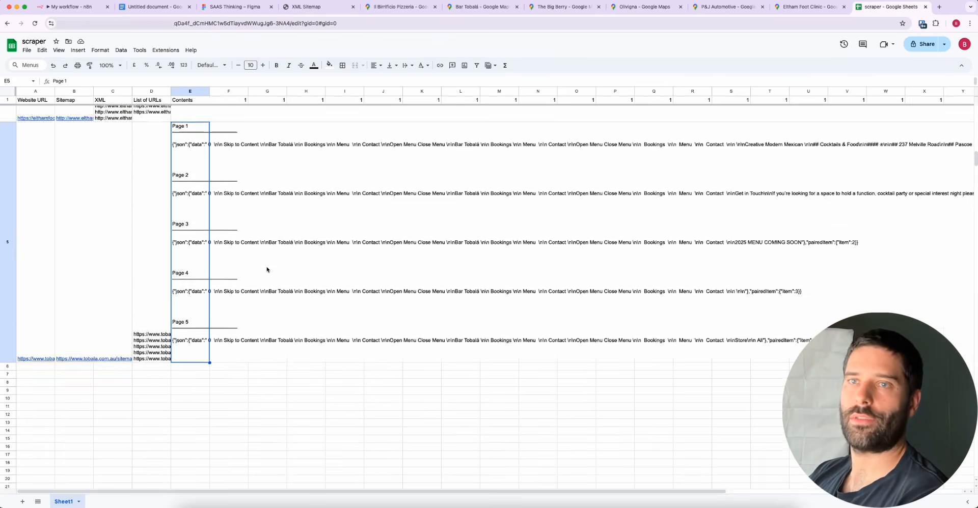
scroll(266, 270, down, 15)
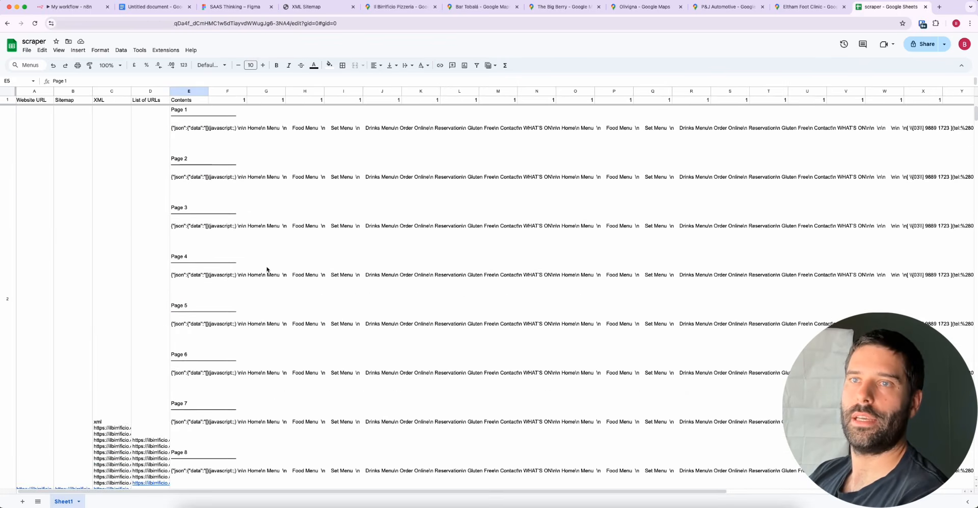
scroll(266, 269, down, 5)
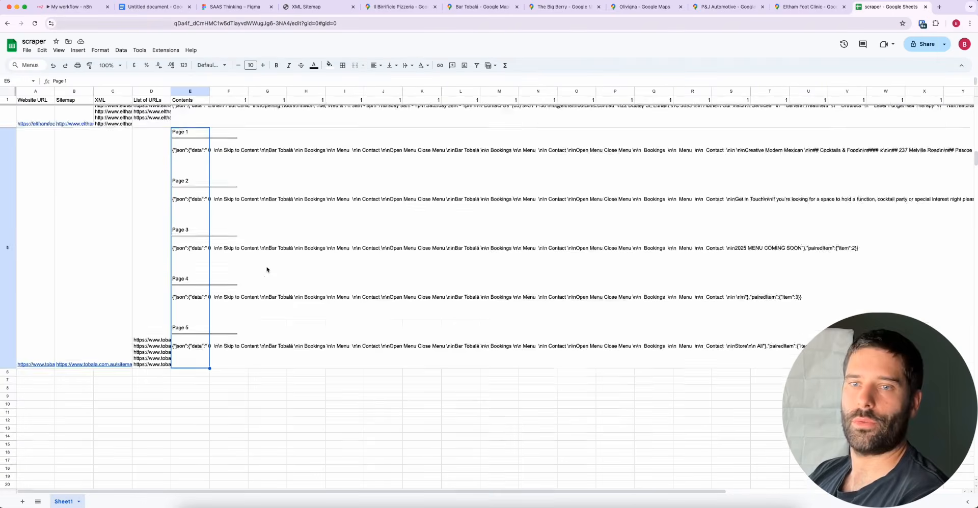
click(37, 250)
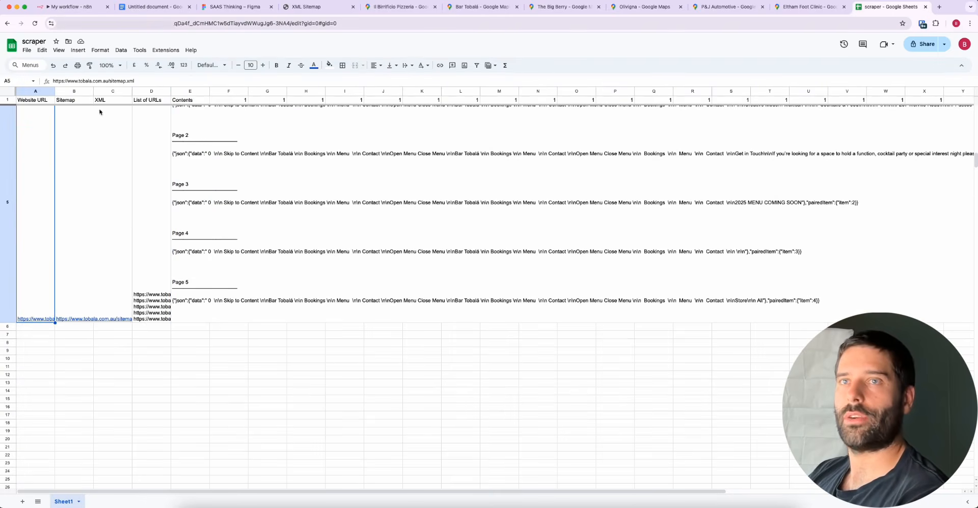
scroll(40, 216, down, 1)
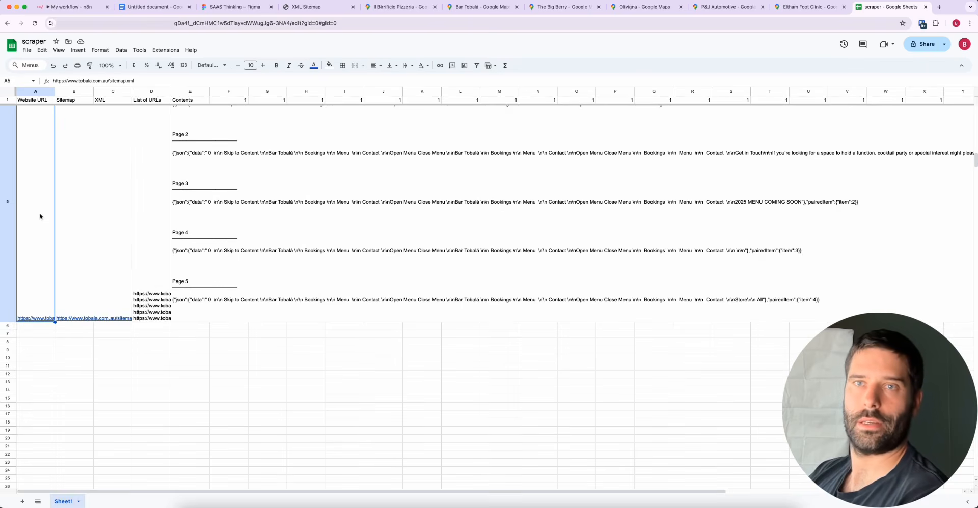
click(77, 214)
click(113, 284)
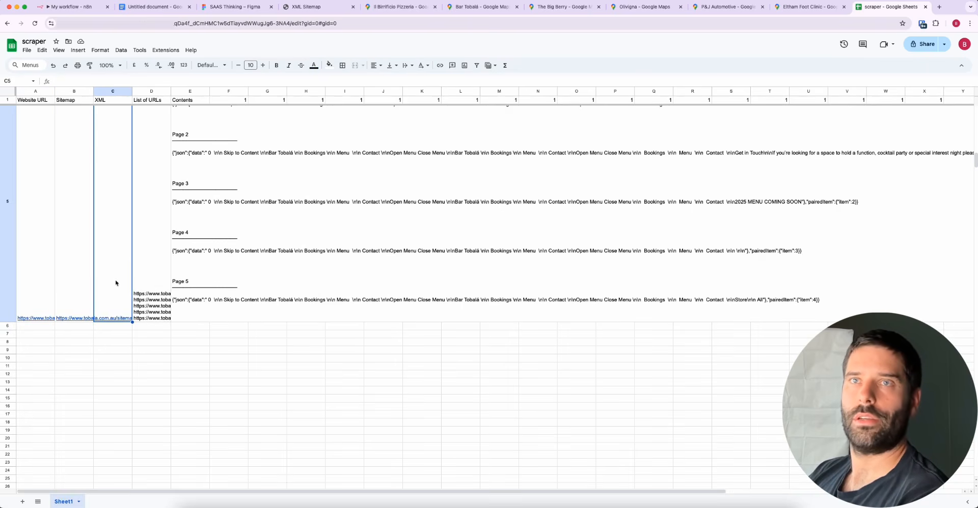
Step through row 5 of the sheet from the Website URL cell across to the Contents cell
click(41, 126)
click(82, 176)
click(120, 203)
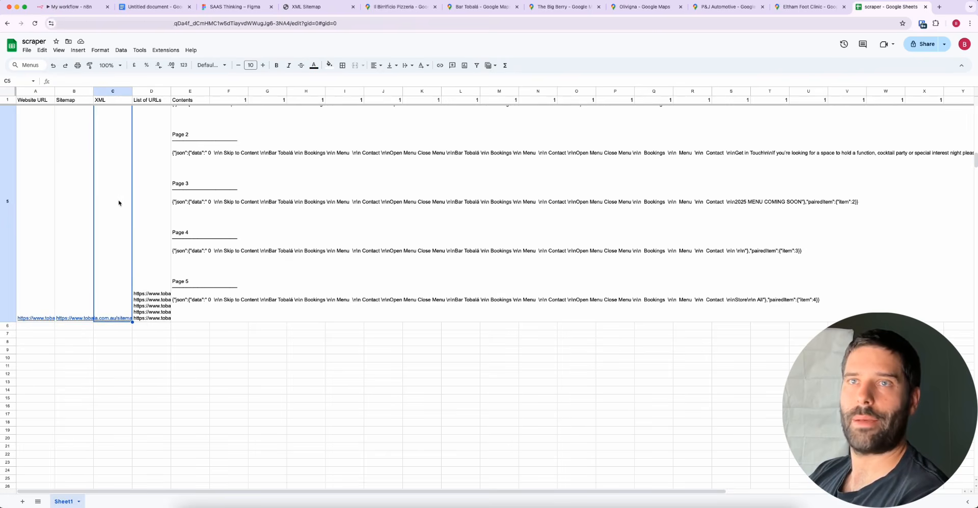
click(150, 213)
click(193, 151)
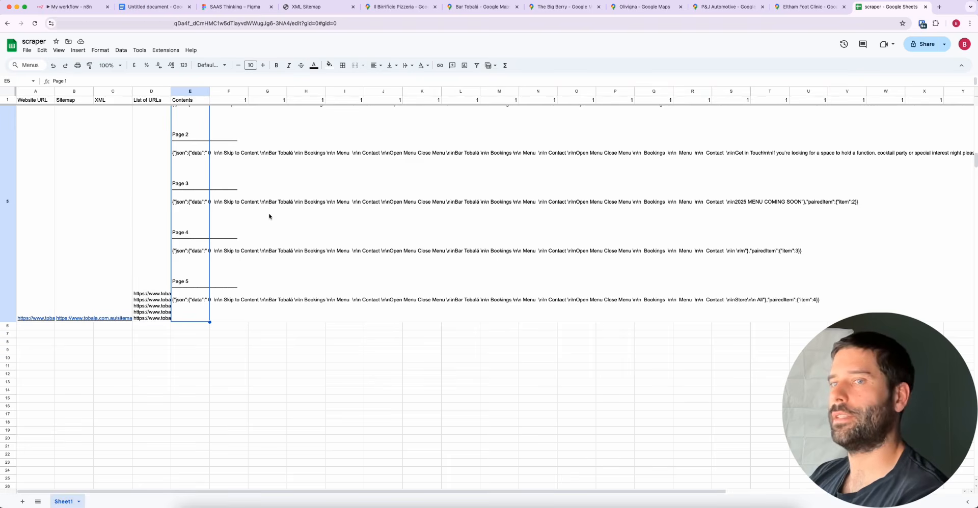
Review the scraped rows and select header cells A1:E1, from Website URL to Contents, to show the sheet's columns
scroll(128, 247, up, 5)
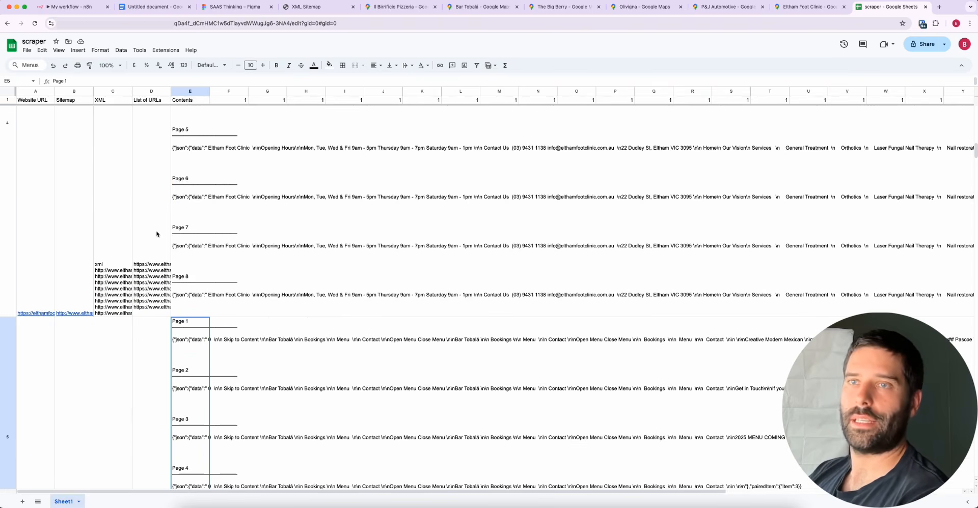
drag(20, 100, 188, 103)
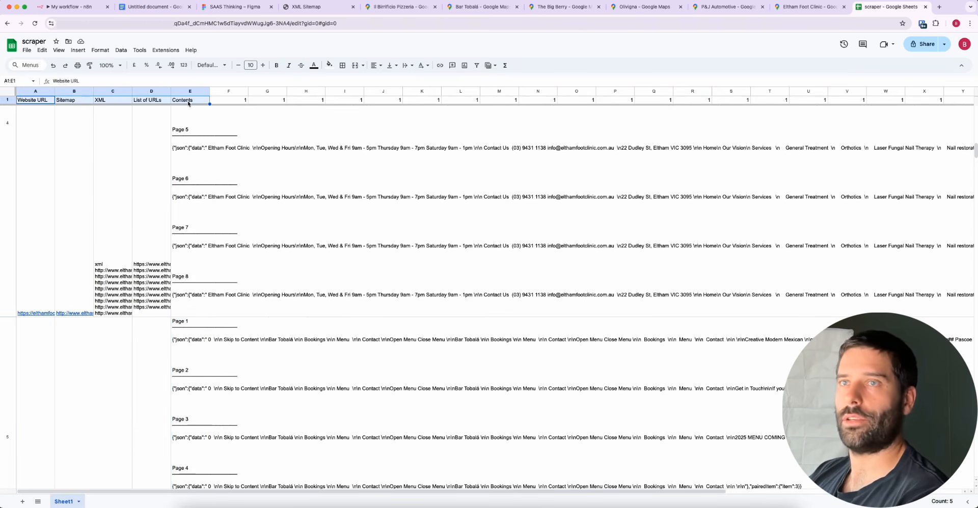
scroll(258, 254, down, 5)
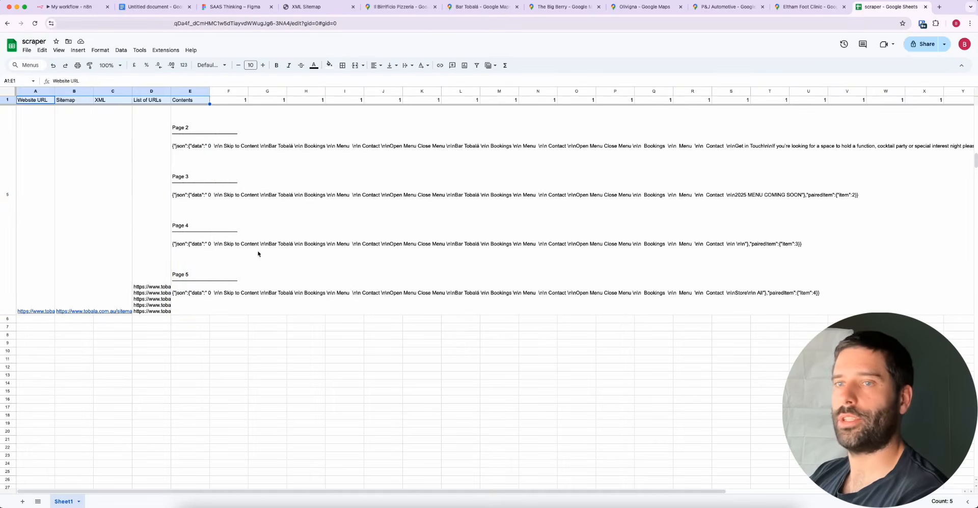
click(198, 252)
click(225, 100)
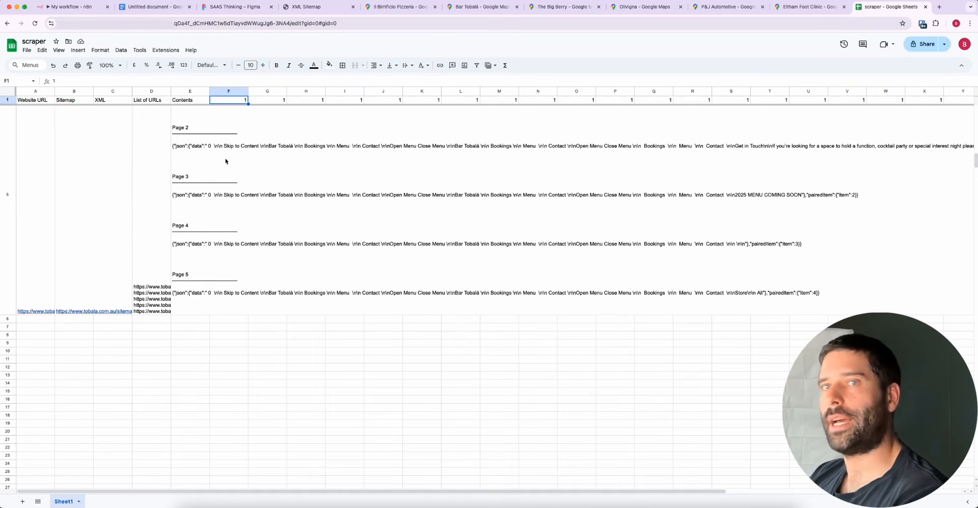
drag(30, 100, 192, 103)
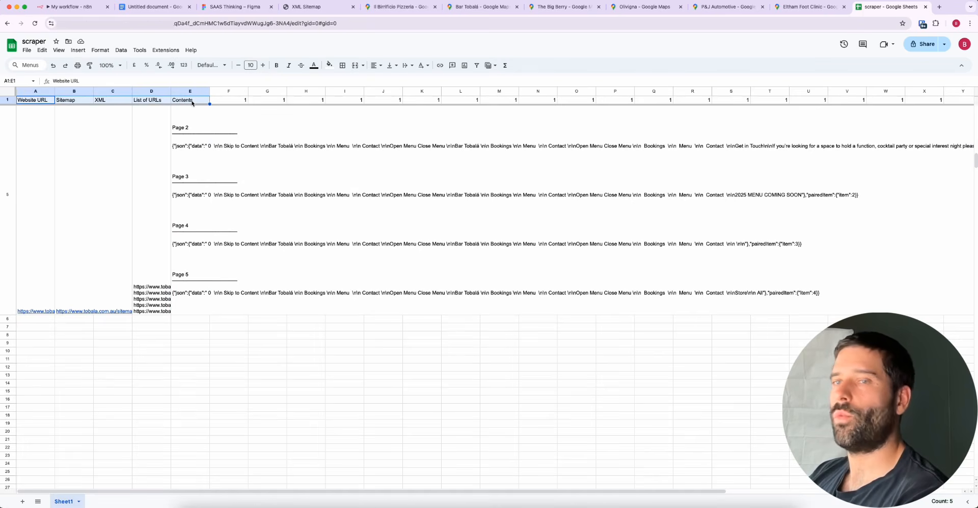
Return to the n8n workflow and mark the Google Sheets node of the upper branch with an arrow
click(71, 7)
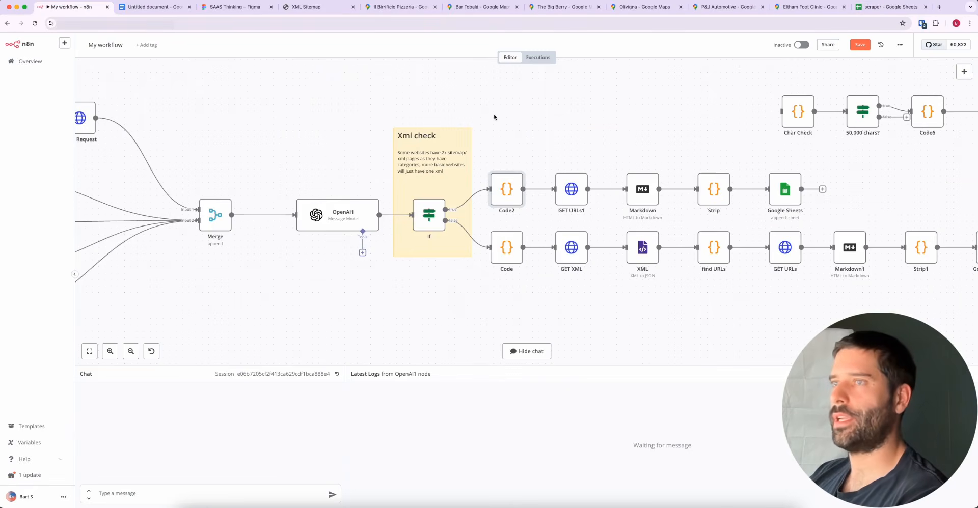
mouse_move(489, 123)
mouse_down()
mouse_move(427, 218)
mouse_move(503, 193)
mouse_move(753, 186)
mouse_move(575, 174)
mouse_move(572, 190)
mouse_move(777, 200)
mouse_up()
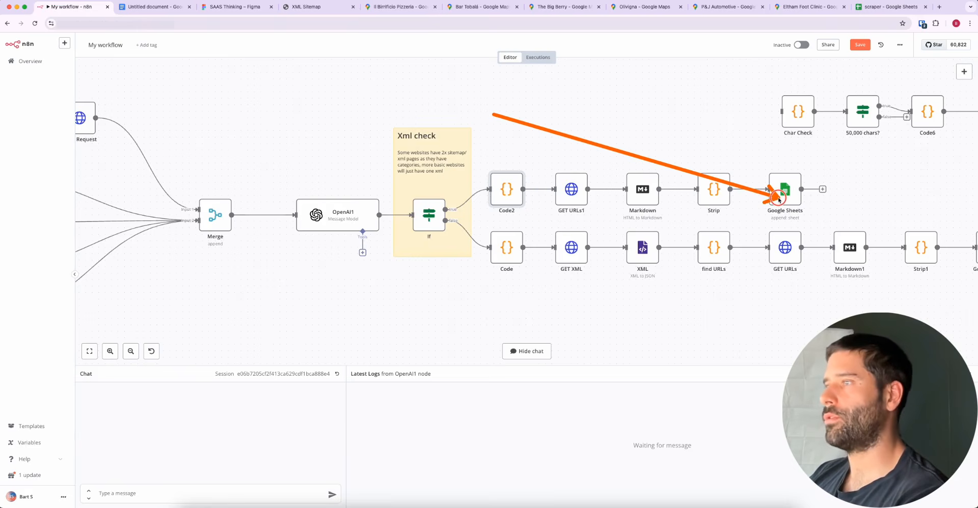
Trace the lower branch of the workflow with arrows to GET XML, find URLs and the final Google Sheets1 node
scroll(622, 295, right, 3)
scroll(622, 295, down, 1)
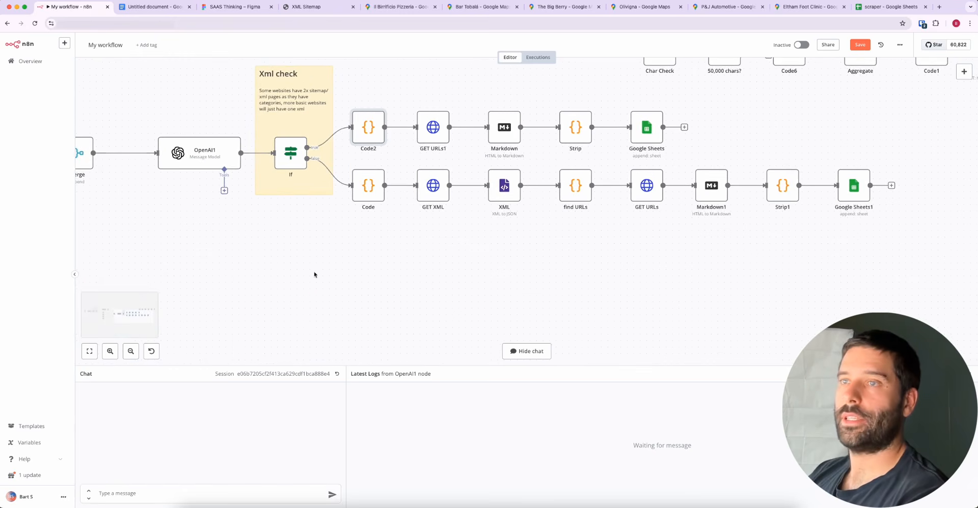
mouse_move(315, 274)
mouse_down()
mouse_move(305, 193)
mouse_move(327, 168)
mouse_move(415, 224)
mouse_move(429, 188)
mouse_up()
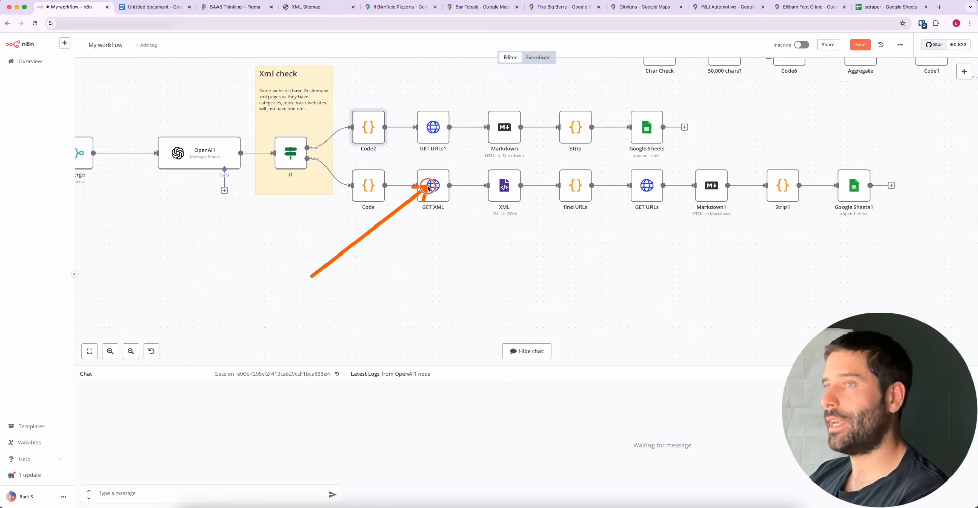
drag(429, 188, 568, 190)
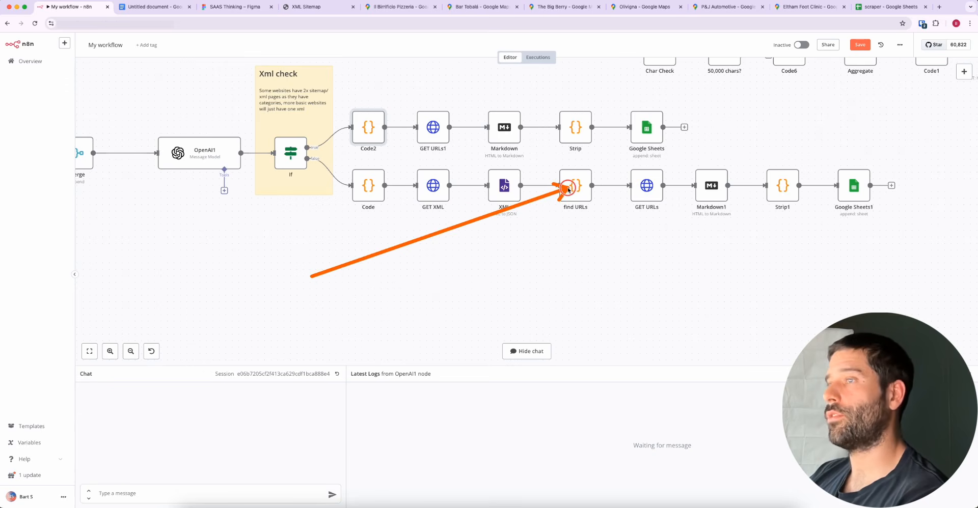
mouse_move(698, 296)
mouse_down()
mouse_move(648, 191)
mouse_move(682, 226)
mouse_move(703, 198)
mouse_move(768, 188)
mouse_move(799, 202)
mouse_move(844, 194)
mouse_up()
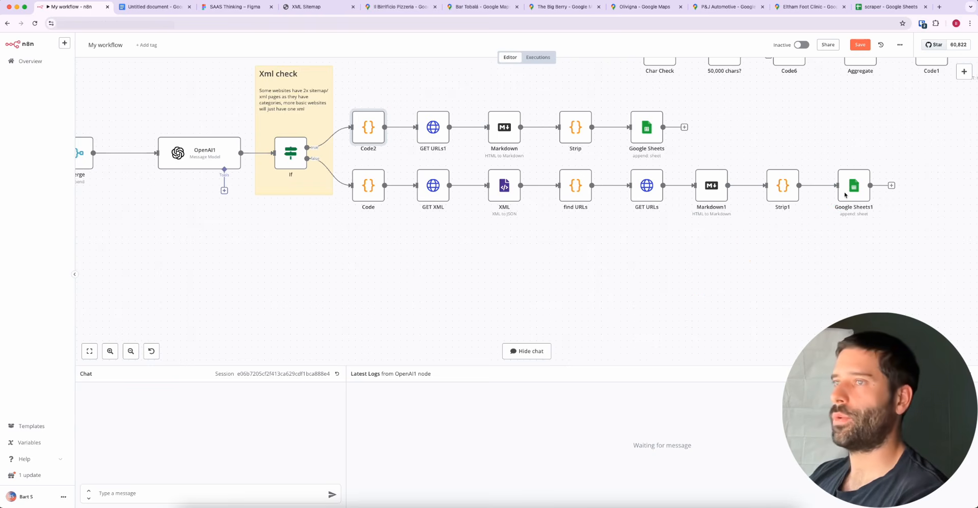
Switch to the Il Birrificio Pizzeria listing in Google Maps and copy its menu link
scroll(443, 250, left, 4)
scroll(443, 250, left, 5)
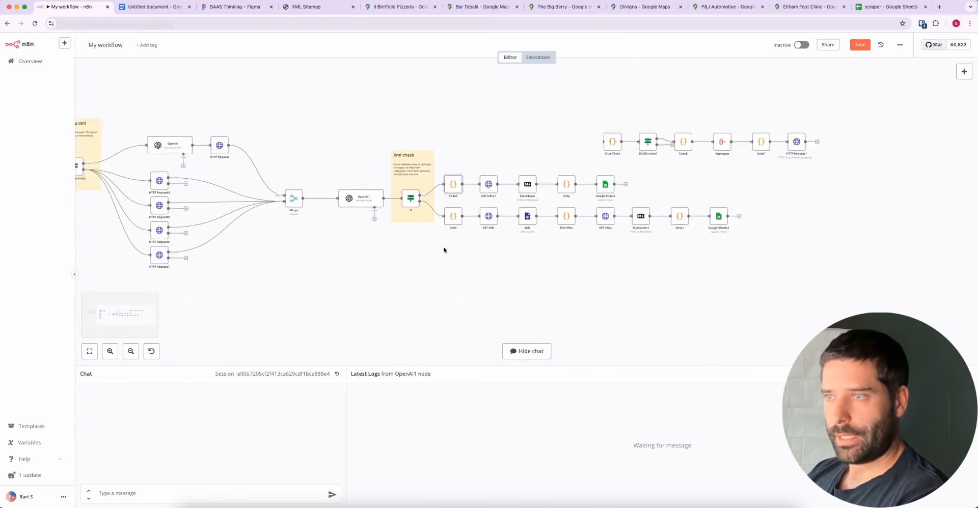
scroll(443, 250, down, 5)
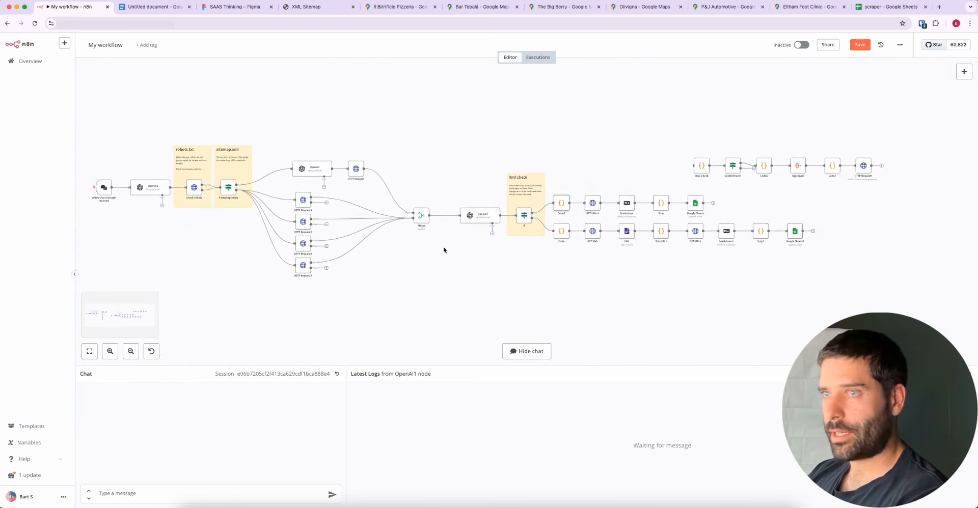
click(401, 7)
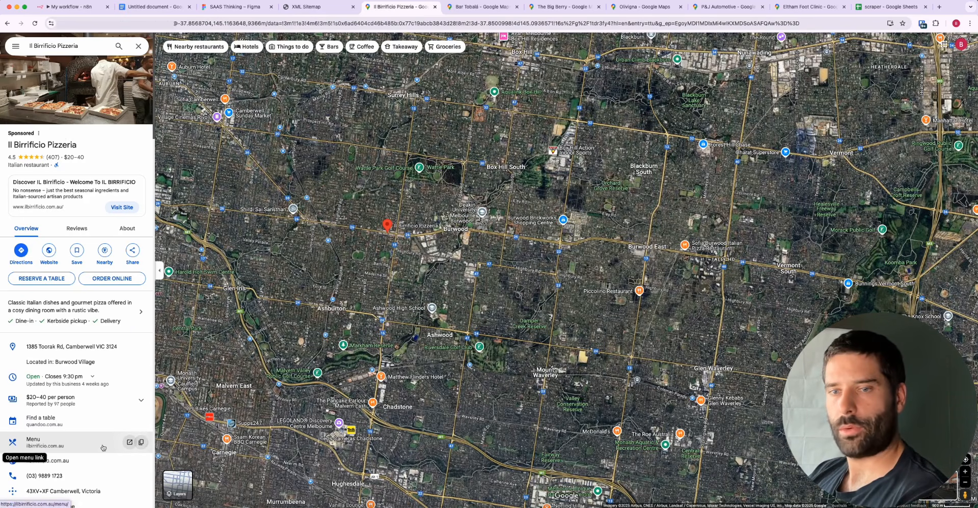
click(127, 442)
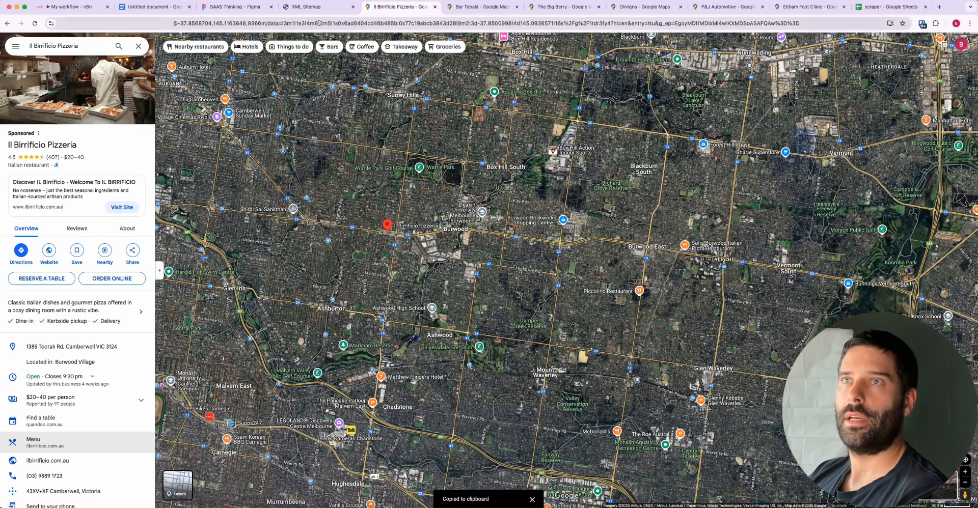
click(324, 8)
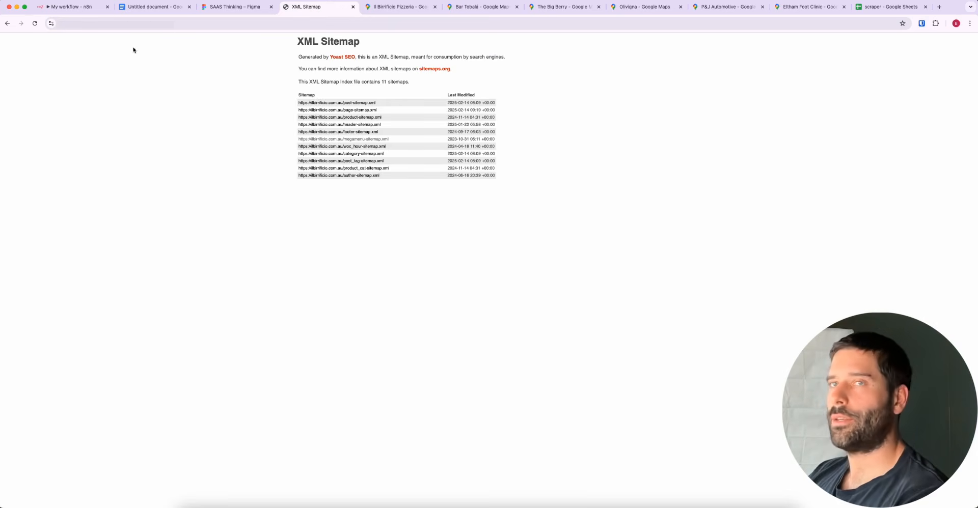
click(80, 7)
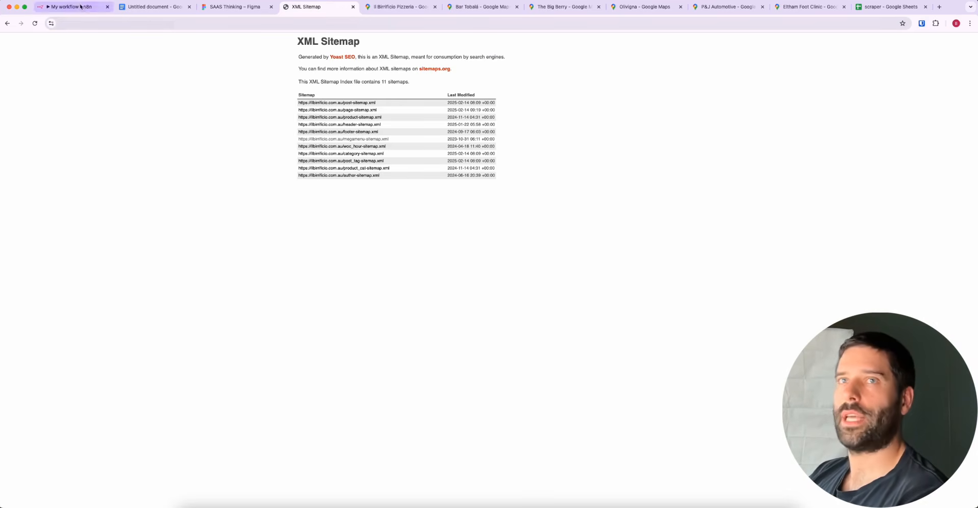
click(153, 491)
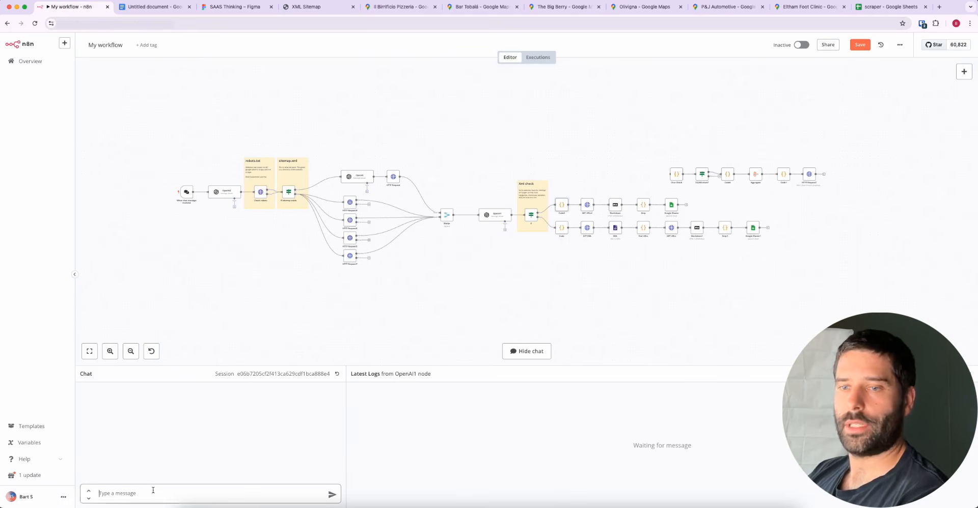
key(ctrl+v)
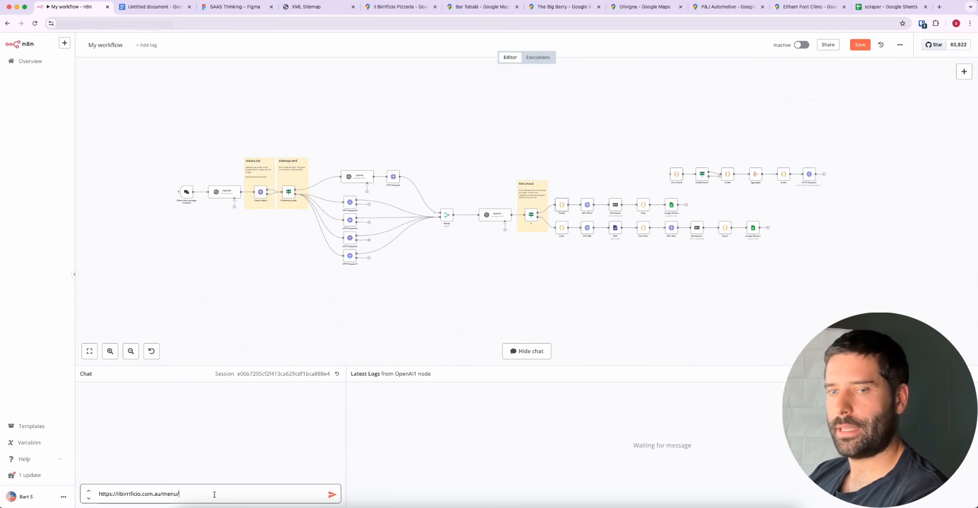
drag(186, 493, 76, 497)
click(186, 494)
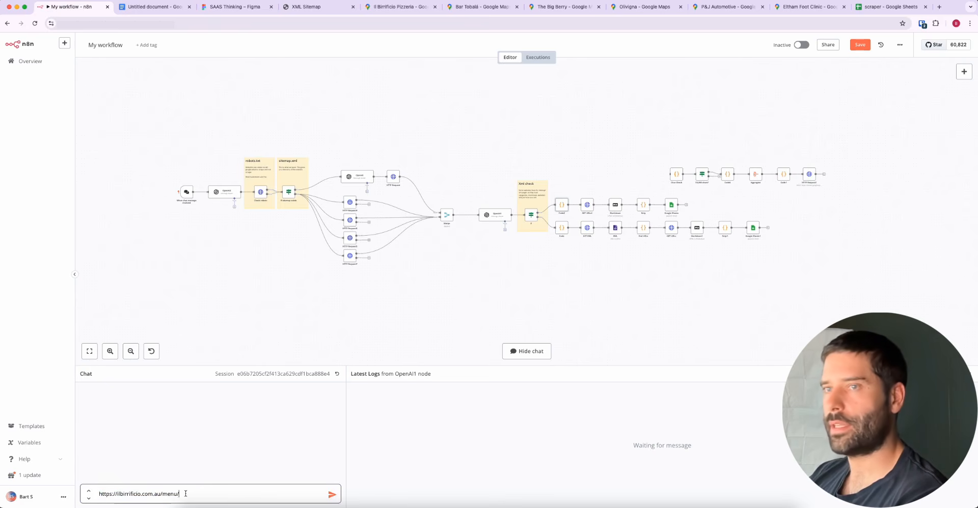
click(332, 497)
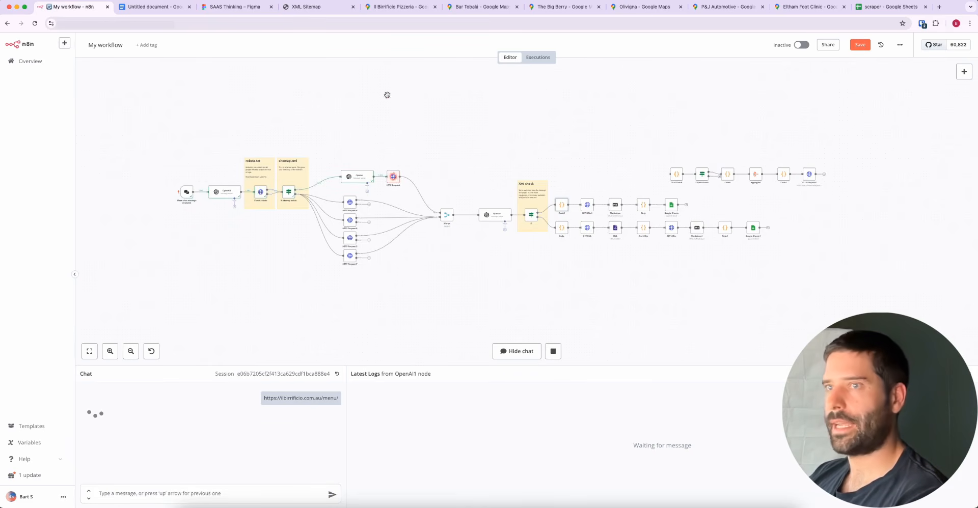
Follow the run along the lower branch, marking the Code and Google Sheets1 nodes with arrows
mouse_move(387, 95)
mouse_down()
mouse_move(260, 188)
mouse_move(382, 157)
mouse_move(389, 170)
mouse_move(421, 171)
mouse_move(499, 219)
mouse_move(559, 230)
mouse_up()
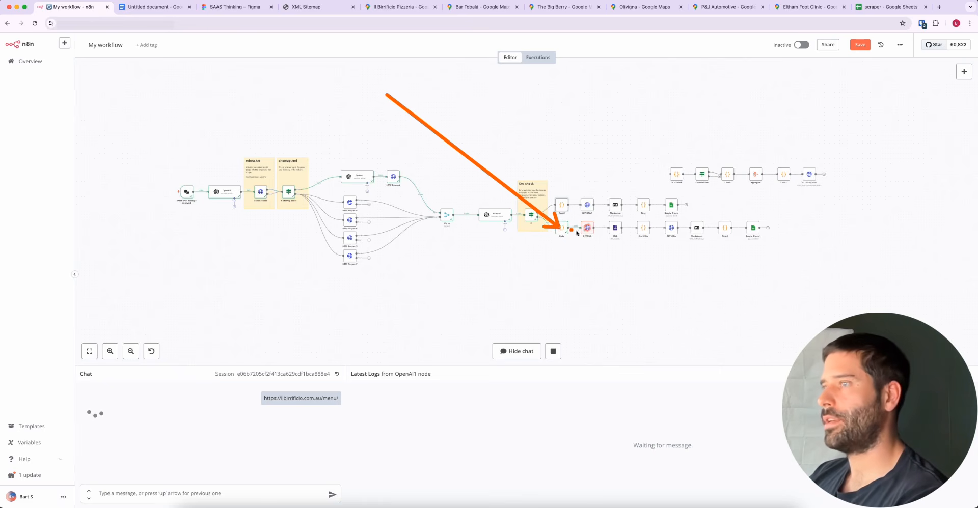
scroll(645, 246, up, 3)
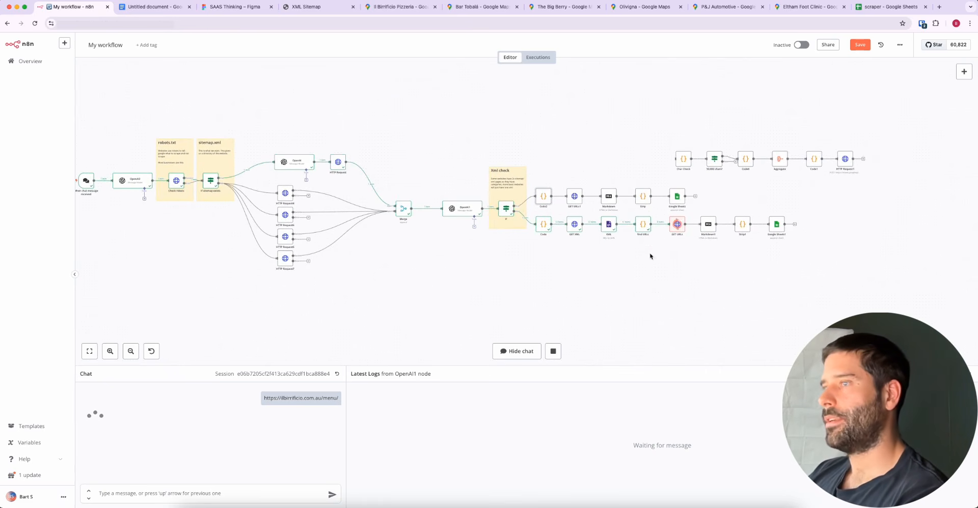
mouse_move(667, 301)
mouse_down()
mouse_move(679, 231)
mouse_move(620, 248)
mouse_move(585, 237)
mouse_move(665, 225)
mouse_move(668, 235)
mouse_move(773, 228)
mouse_up()
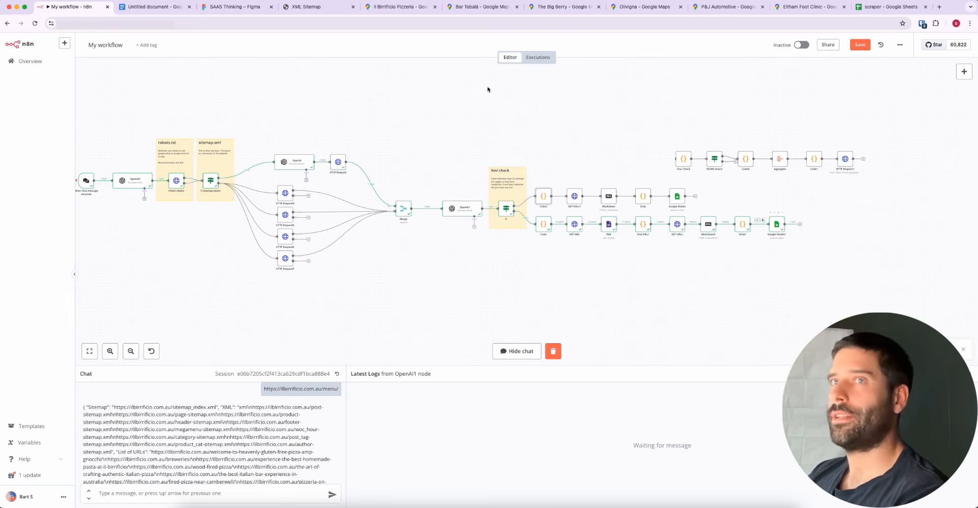
Switch to the scraper Google Sheet and inspect row 6's Website URL, Sitemap and XML cells, highlighting the listed XML links
click(862, 6)
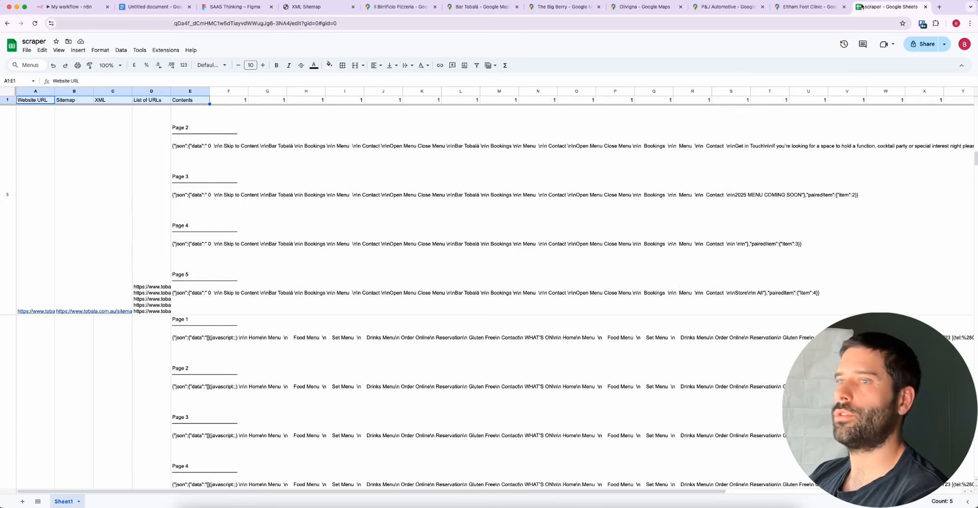
scroll(331, 296, down, 6)
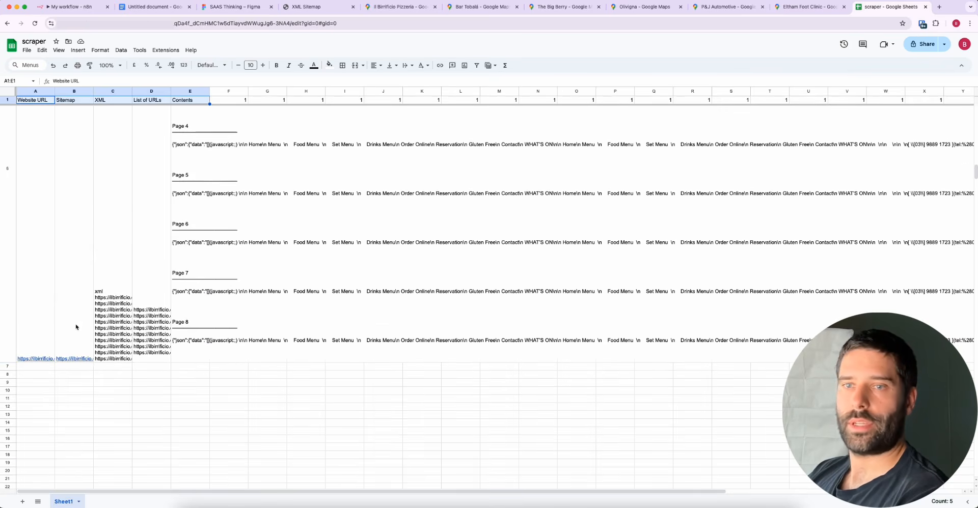
click(41, 311)
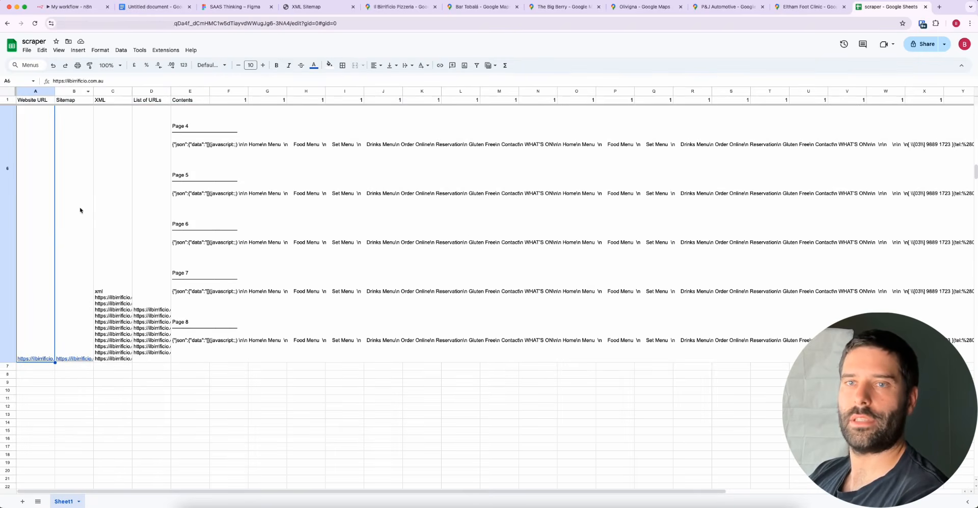
click(80, 244)
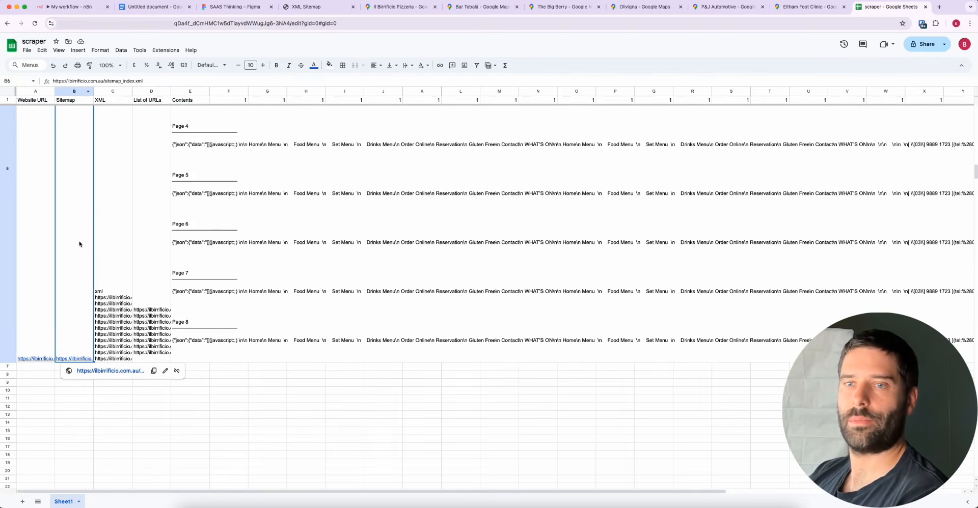
click(117, 214)
double_click(113, 324)
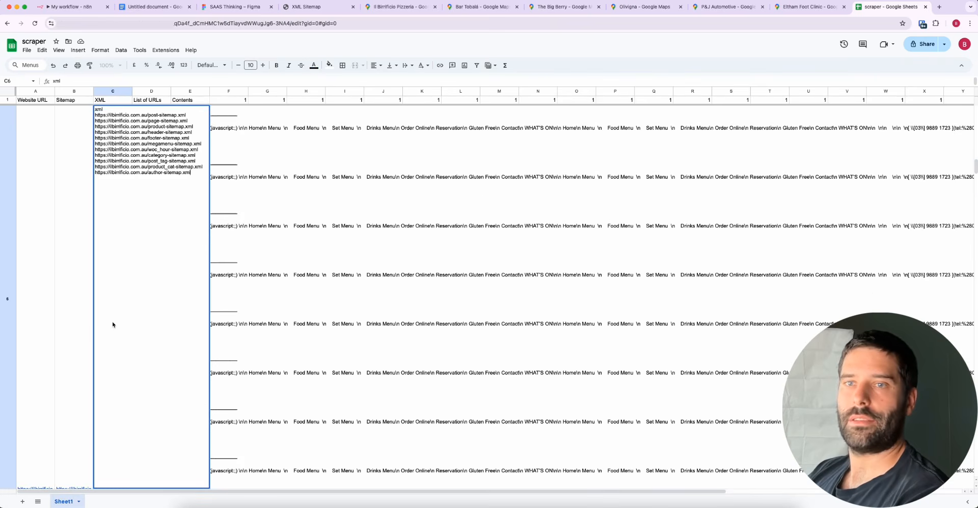
drag(103, 116, 186, 180)
click(273, 197)
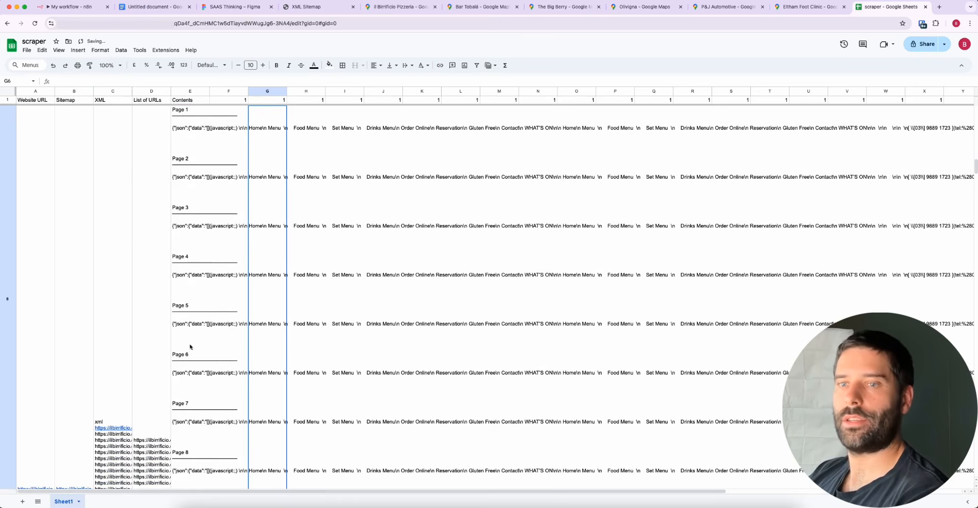
Expand row 6's List of URLs and Contents cells to examine the page links and scraped text
double_click(167, 424)
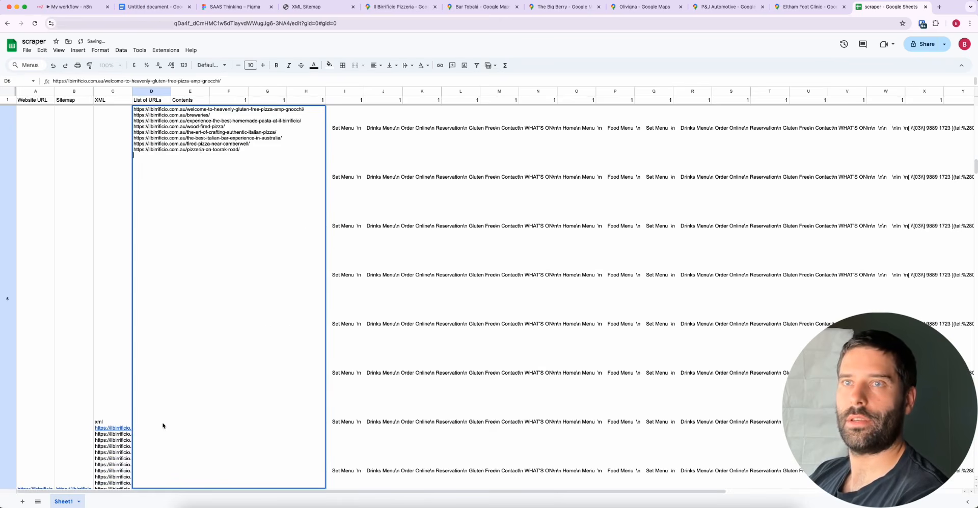
click(419, 209)
click(212, 321)
double_click(206, 322)
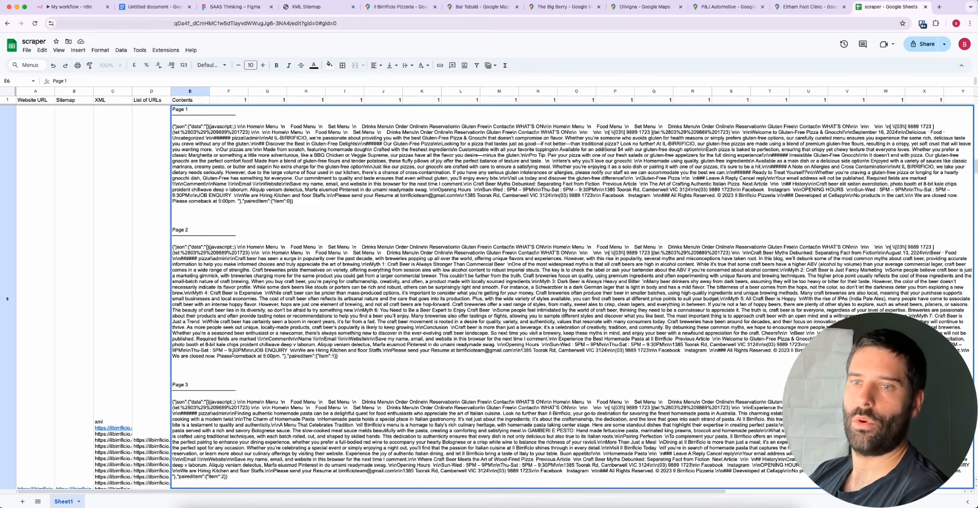
click(149, 369)
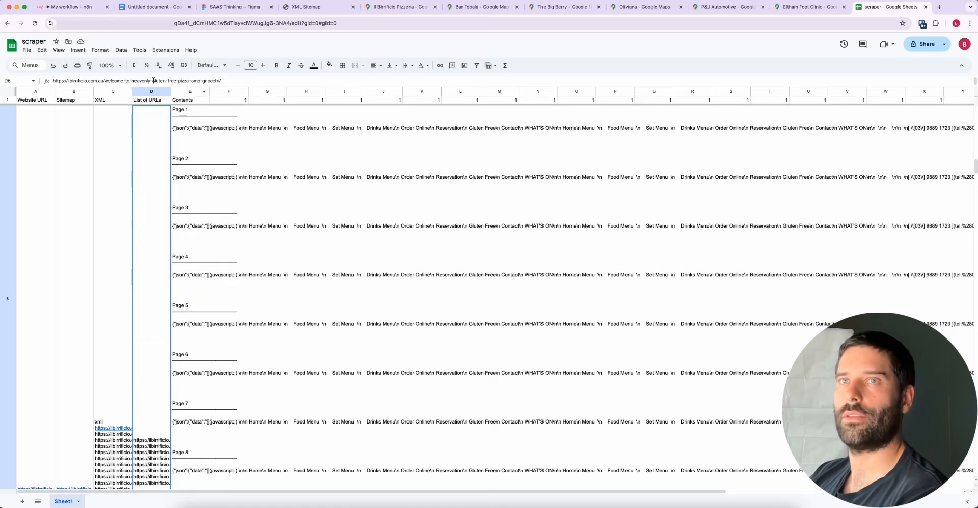
Review the executed n8n workflow, then copy Bar Tobalá's website link from its Google Maps listing
click(72, 8)
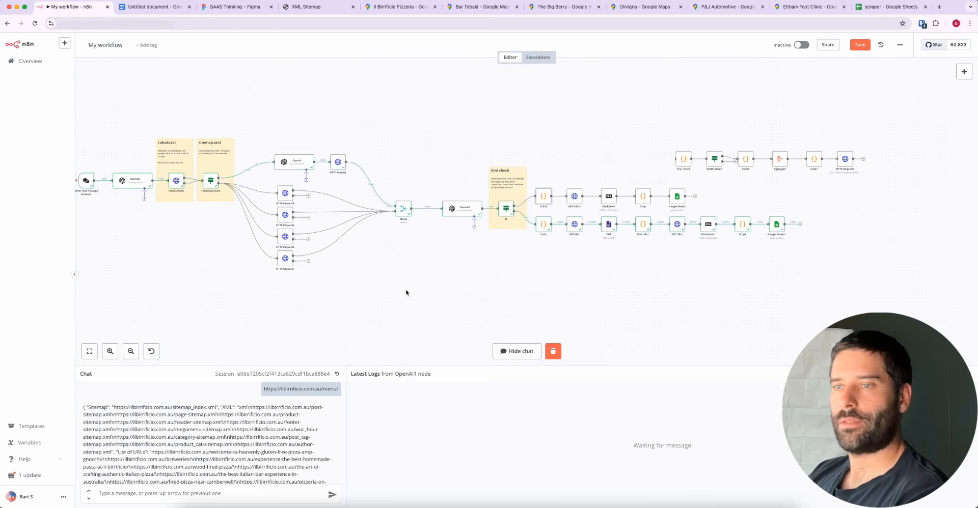
scroll(206, 265, left, 3)
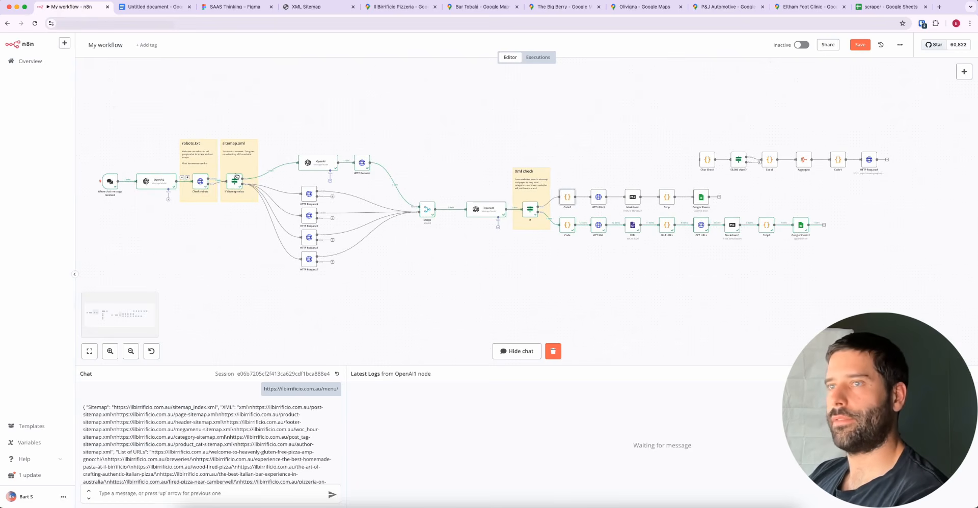
click(481, 8)
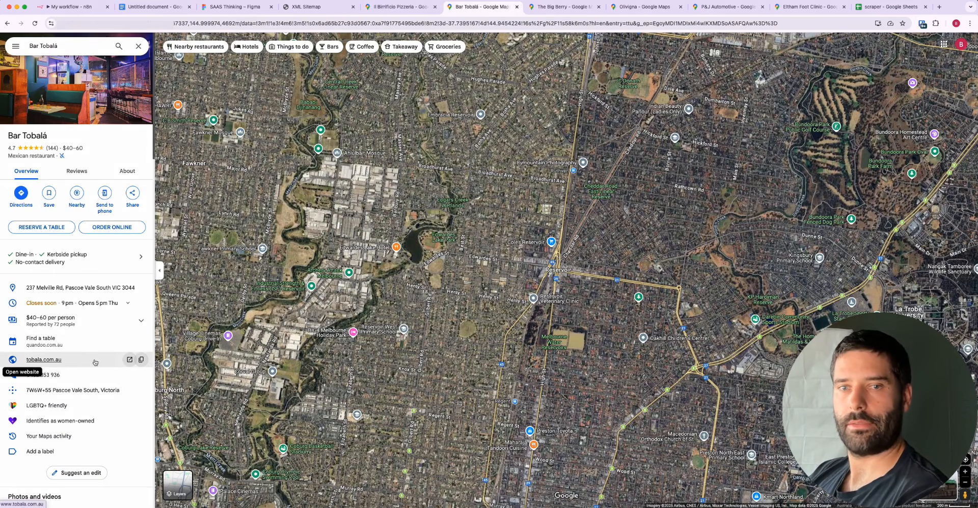
click(140, 359)
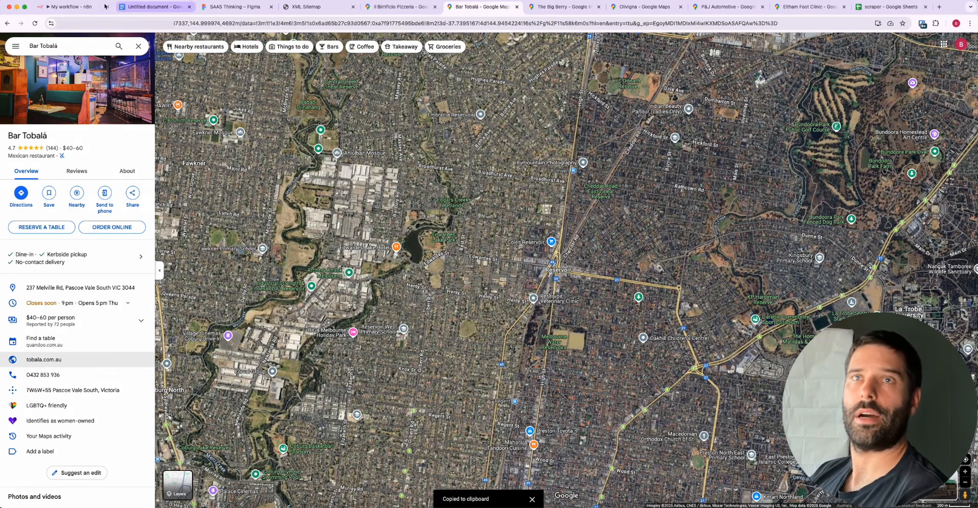
click(76, 7)
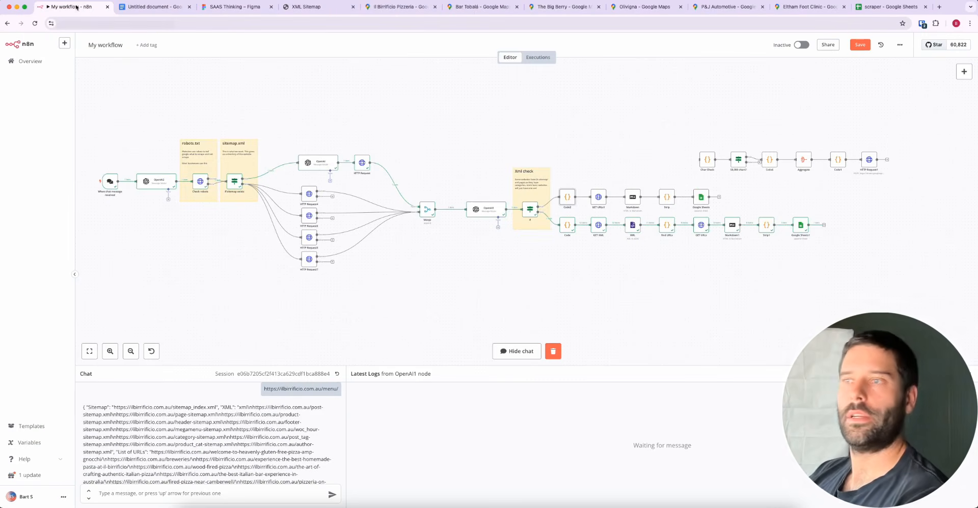
click(154, 489)
key(super+v)
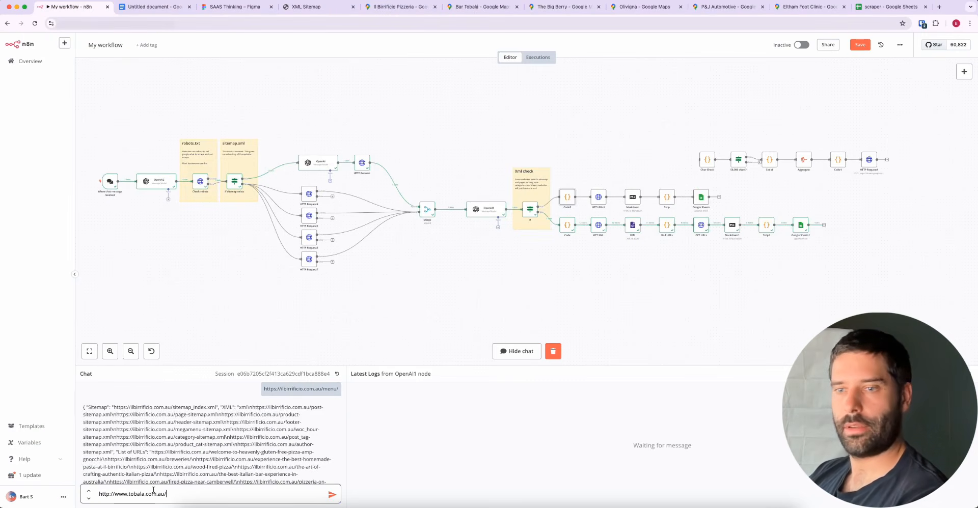
click(333, 494)
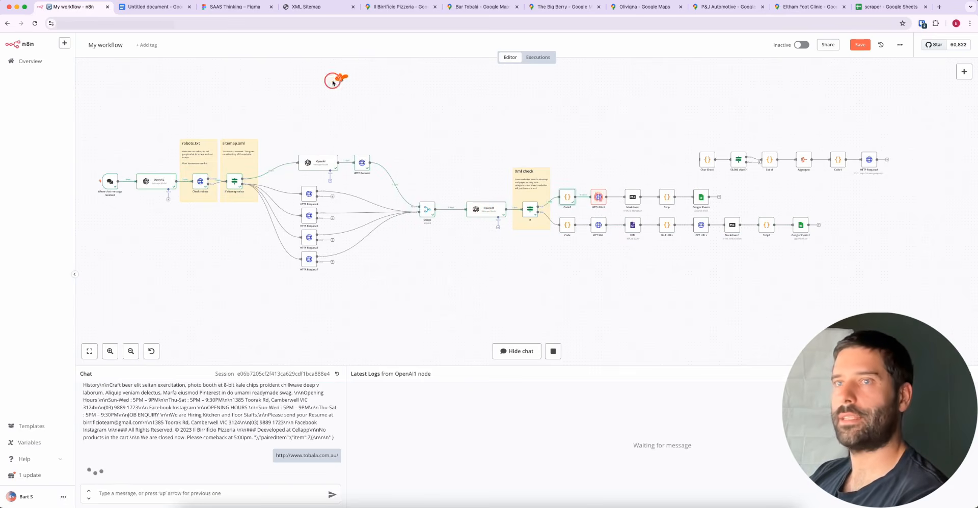
Switch to the scraper Google Sheet and inspect row 7's Website URL, Sitemap and XML cells for the Bar Tobalá run
mouse_move(333, 82)
mouse_down()
mouse_move(240, 153)
mouse_move(354, 136)
mouse_move(362, 151)
mouse_move(476, 164)
mouse_move(524, 206)
mouse_move(515, 207)
mouse_move(534, 197)
mouse_move(542, 176)
mouse_move(565, 193)
mouse_move(666, 194)
mouse_up()
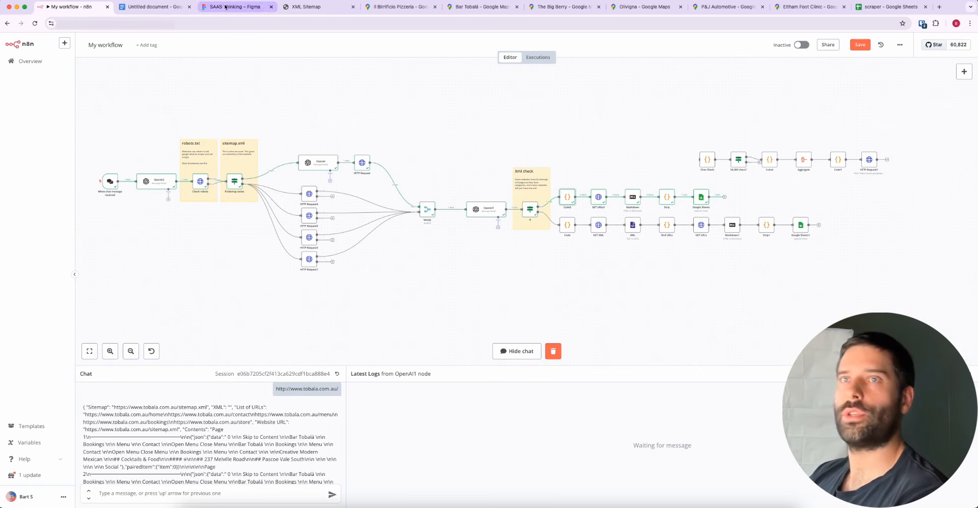
click(863, 15)
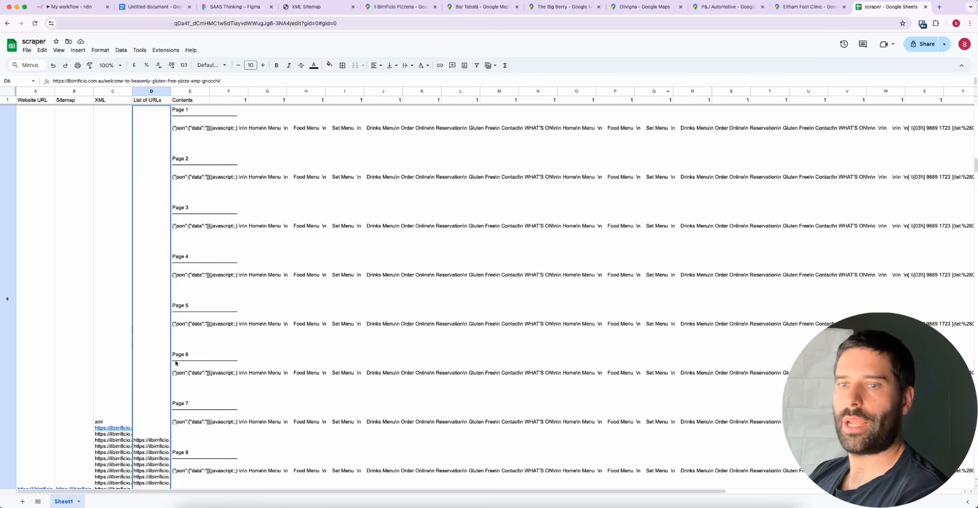
scroll(163, 370, down, 5)
scroll(162, 369, down, 3)
click(31, 299)
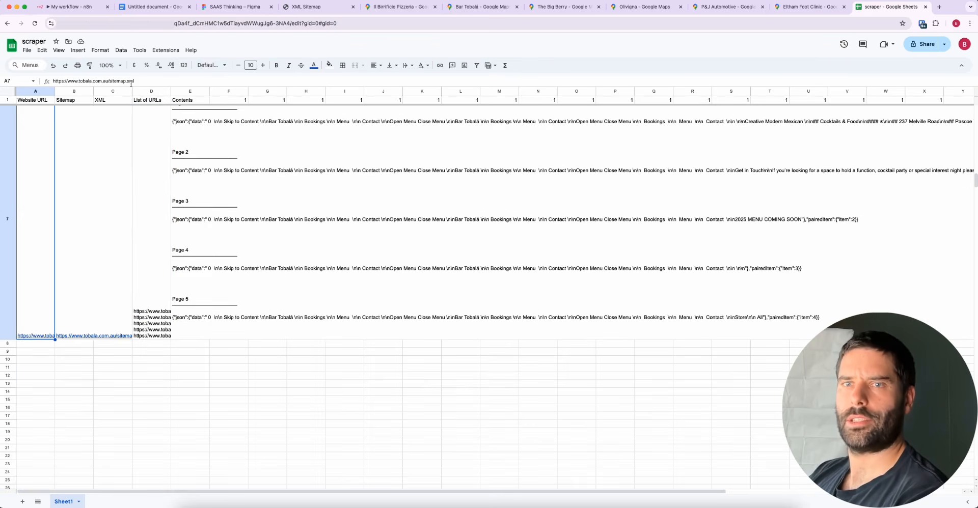
click(42, 273)
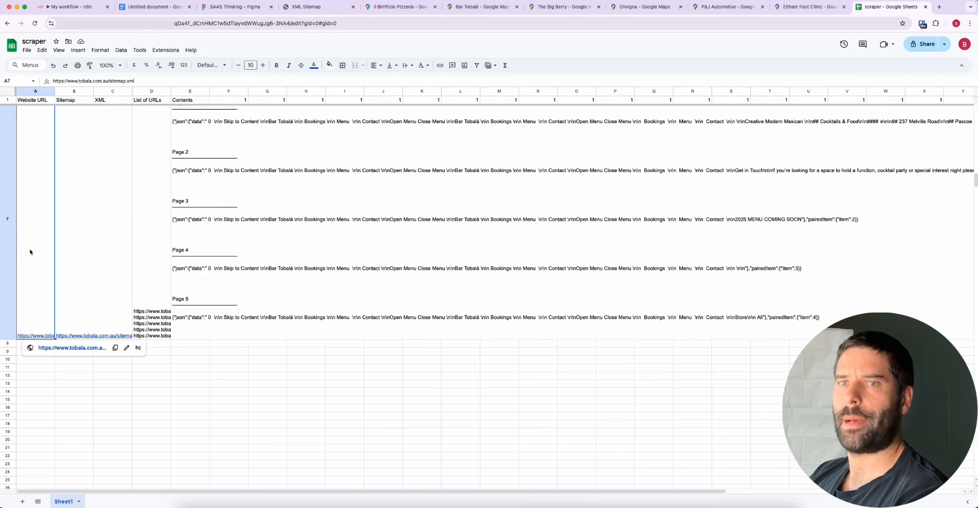
click(81, 275)
click(154, 306)
click(105, 324)
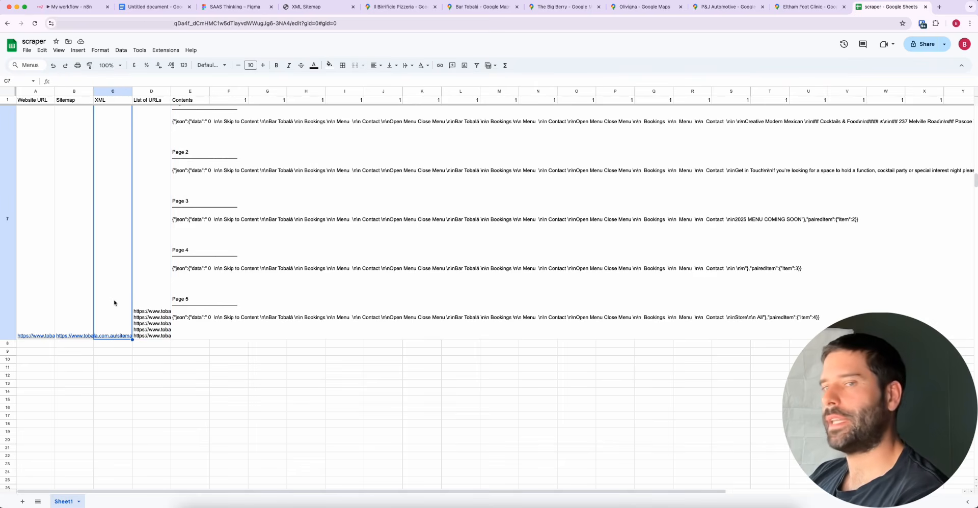
Expand row 7's List of URLs and Contents cells to examine the page links and scraped text
click(148, 305)
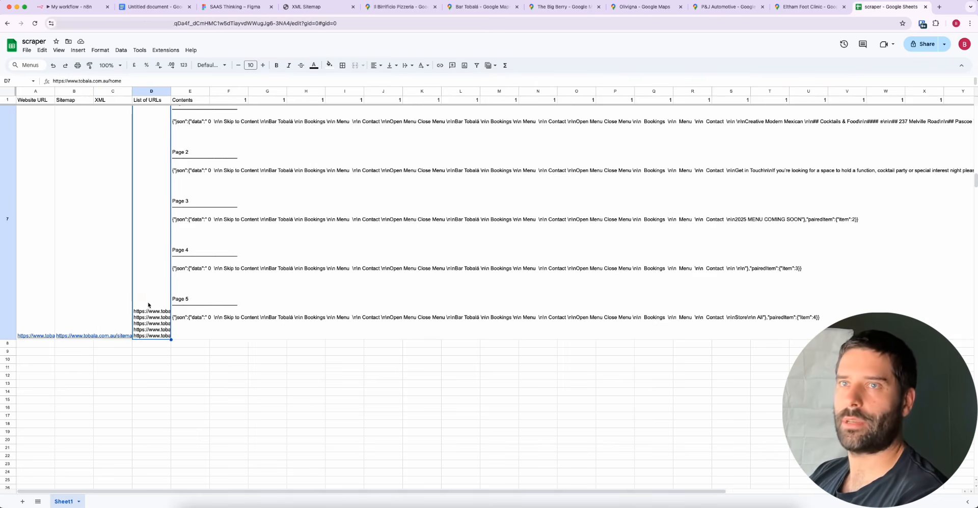
double_click(153, 215)
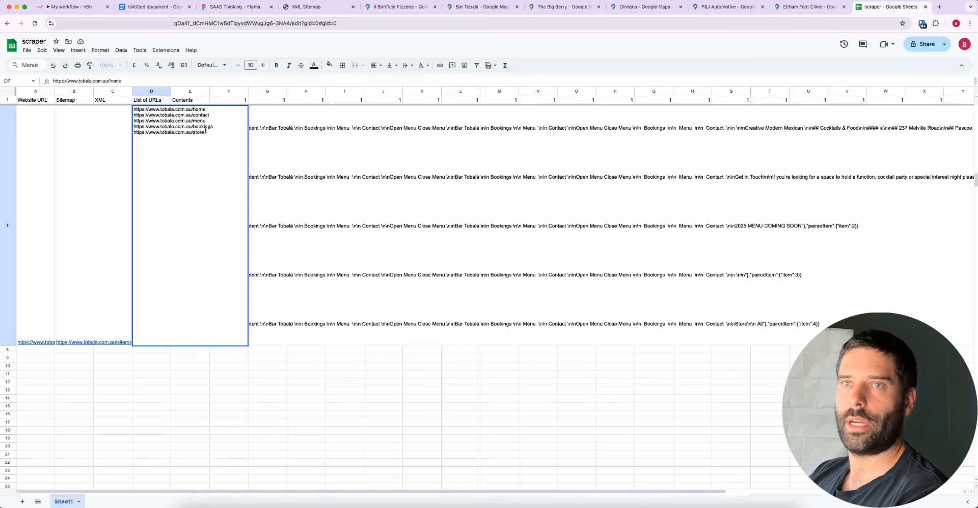
drag(205, 132, 122, 109)
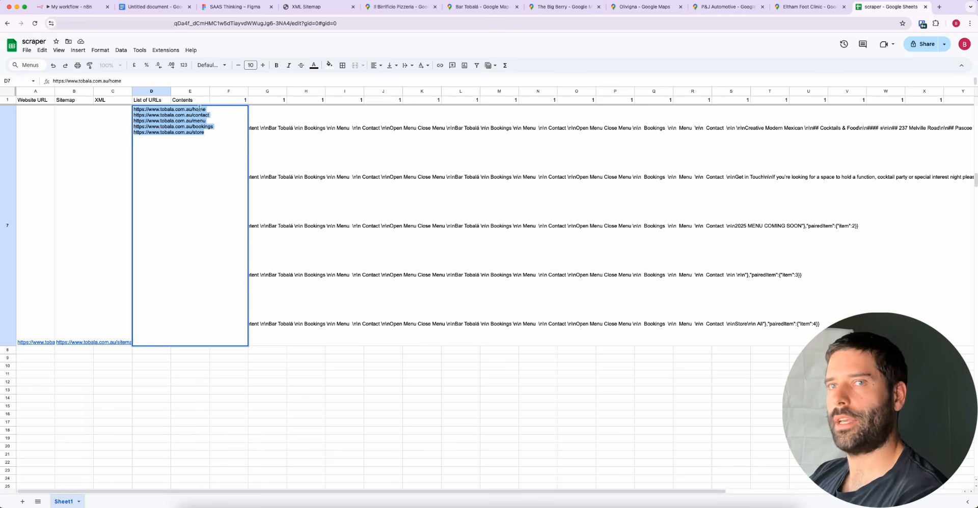
click(308, 157)
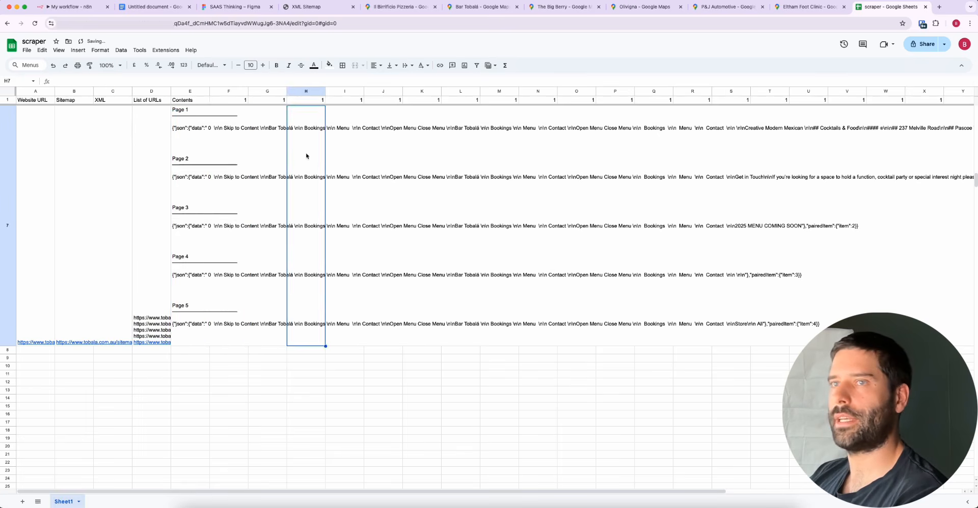
double_click(209, 220)
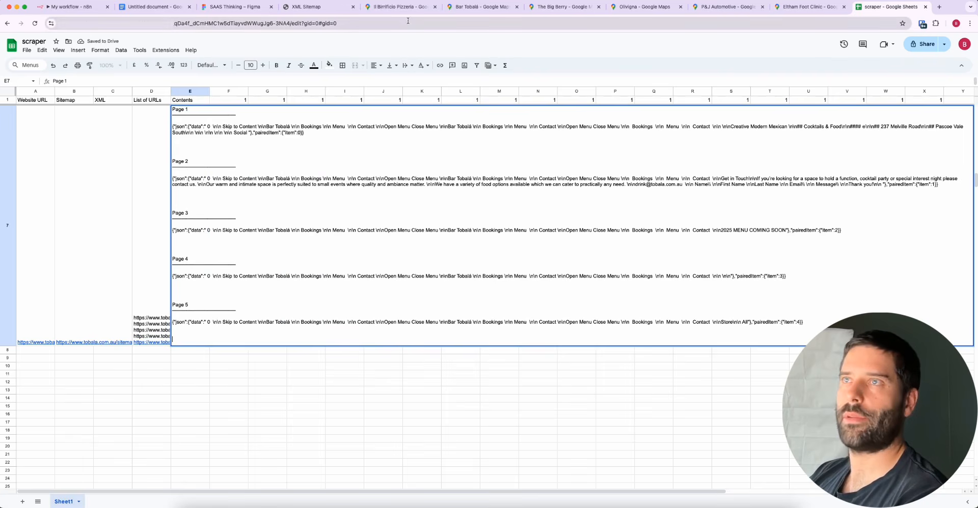
click(558, 10)
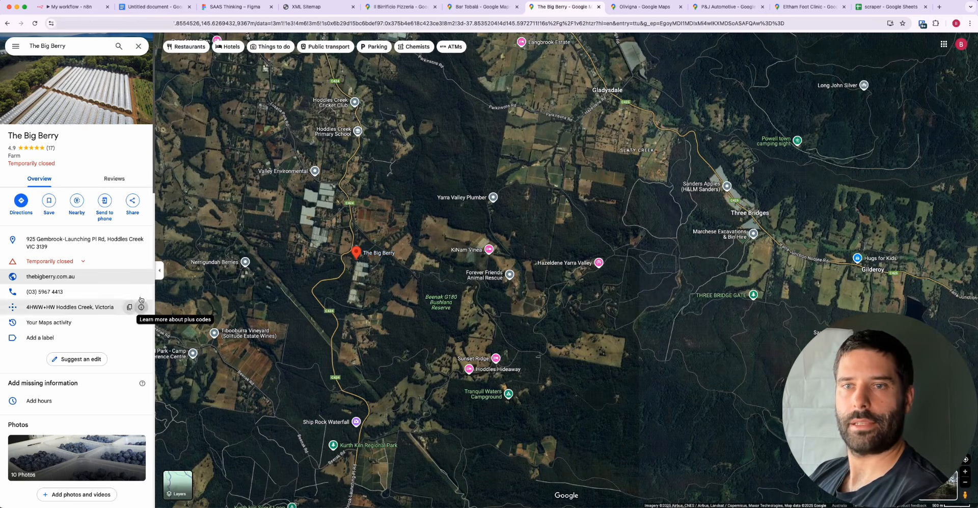
click(142, 275)
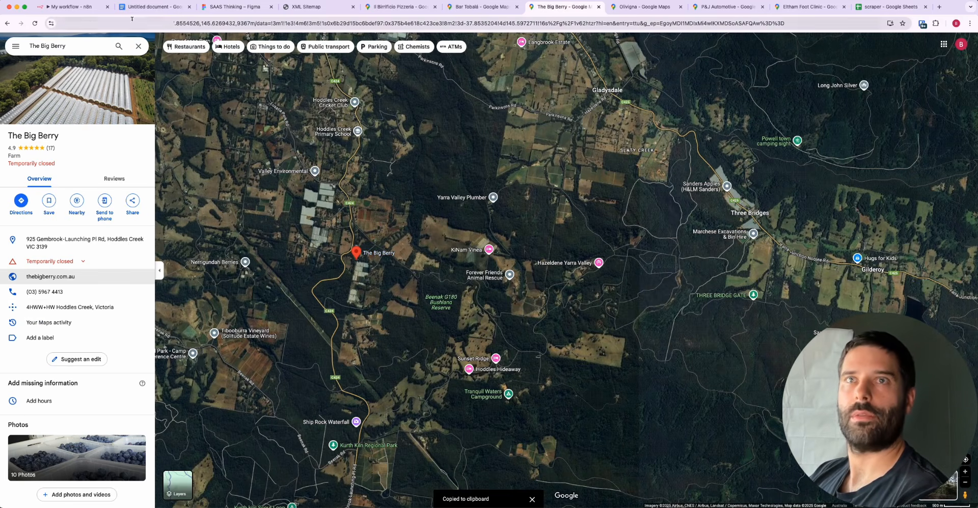
click(74, 7)
click(176, 492)
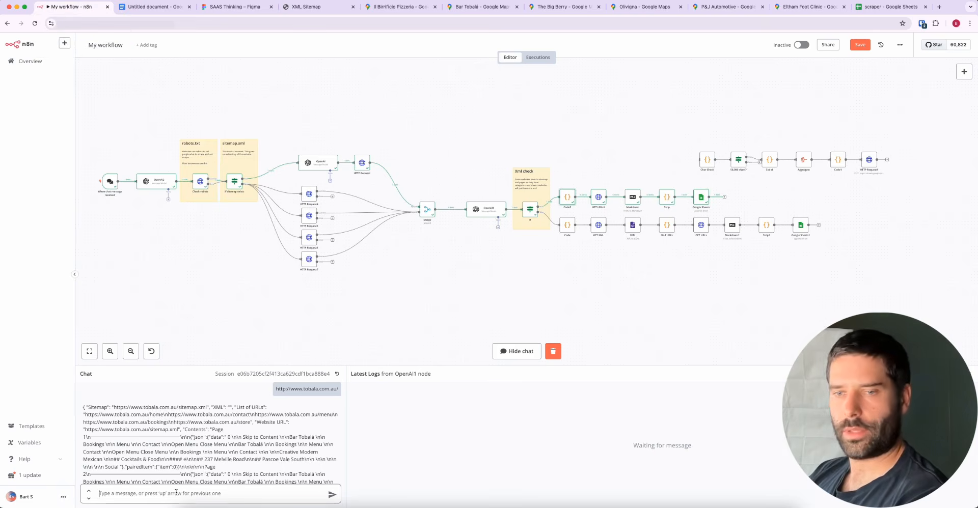
key(super+v)
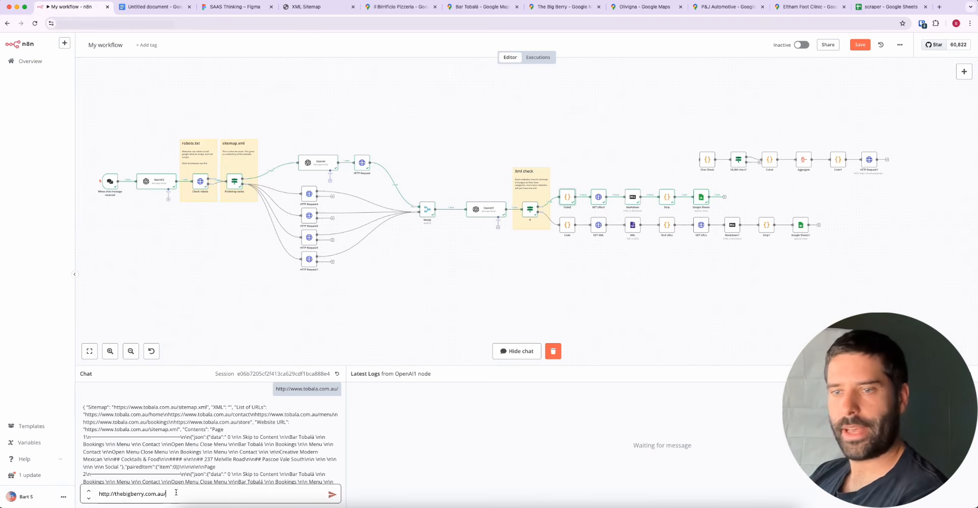
click(331, 495)
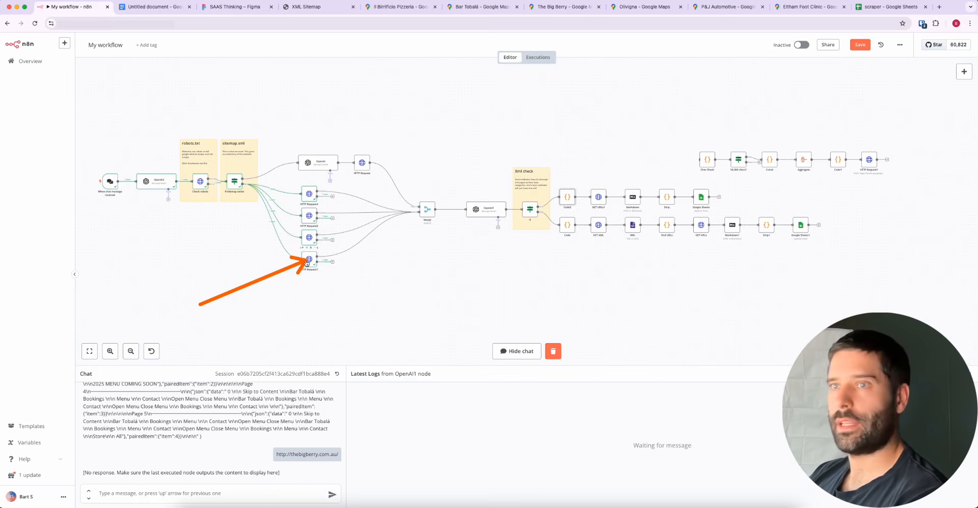
Switch to the Google Docs notes to review the variations for sites without robots.txt or sitemap extensions, and return to the n8n workflow
click(151, 8)
scroll(450, 295, down, 2)
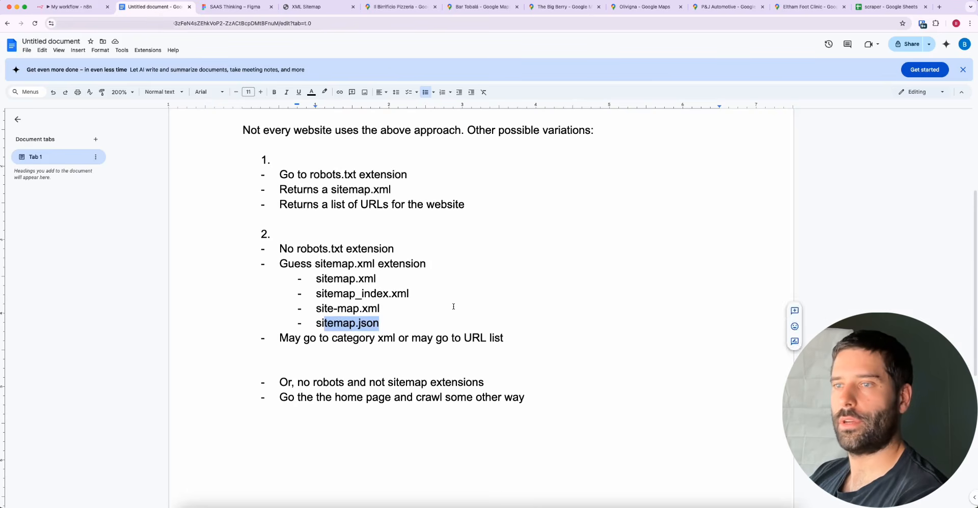
click(567, 306)
mouse_move(466, 275)
mouse_down()
mouse_move(330, 381)
mouse_move(413, 295)
mouse_move(367, 304)
mouse_move(375, 284)
mouse_move(421, 387)
mouse_move(458, 385)
mouse_move(305, 403)
mouse_move(477, 391)
mouse_up()
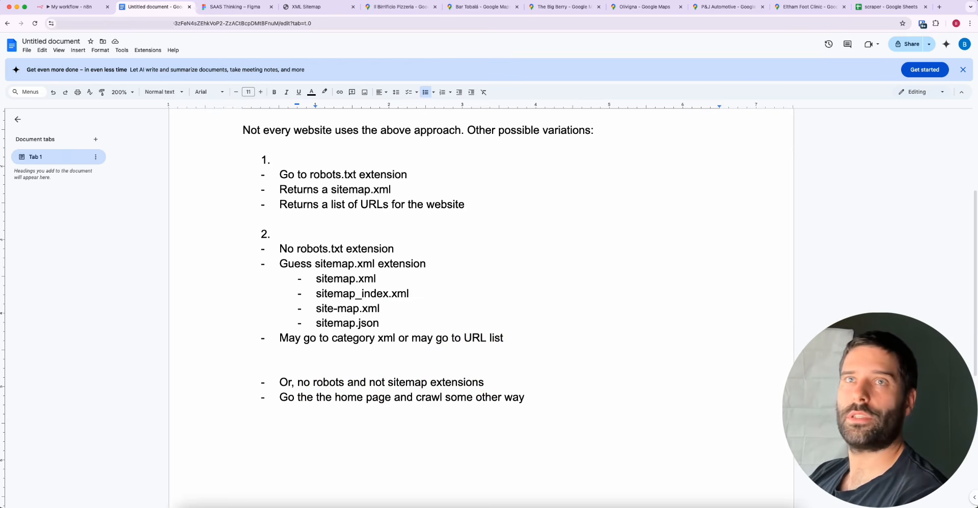
click(560, 8)
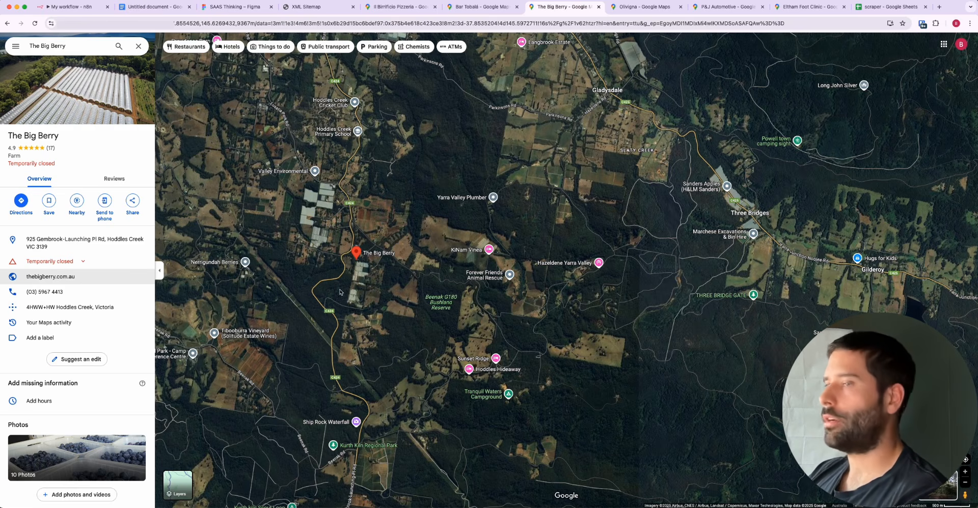
click(68, 7)
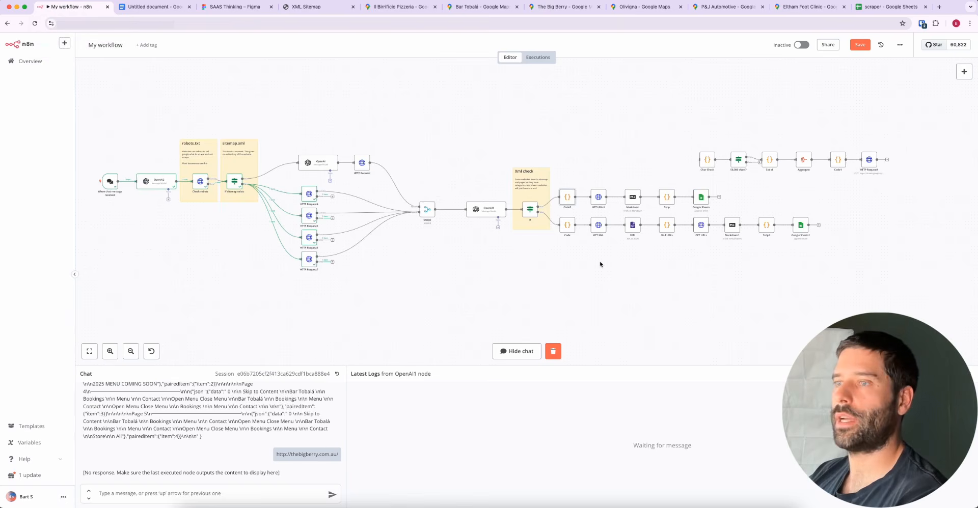
click(641, 7)
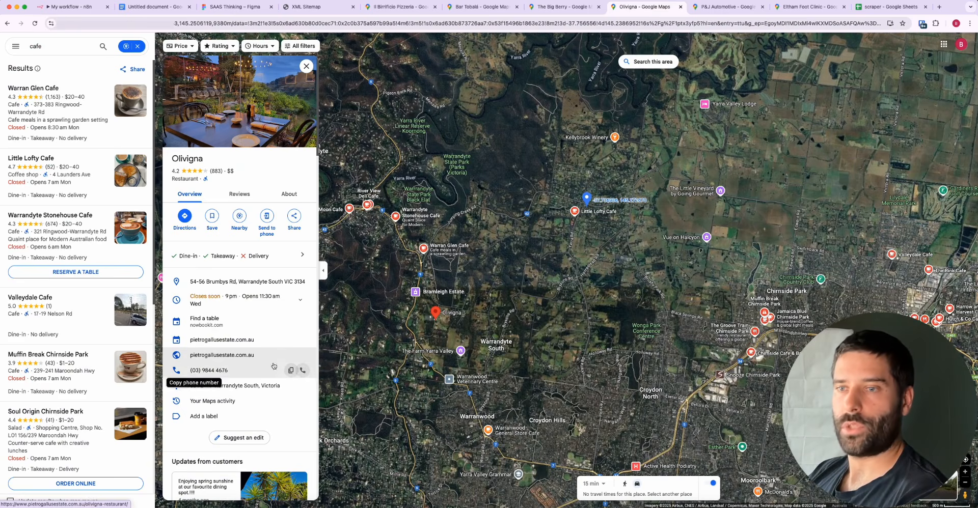
click(299, 360)
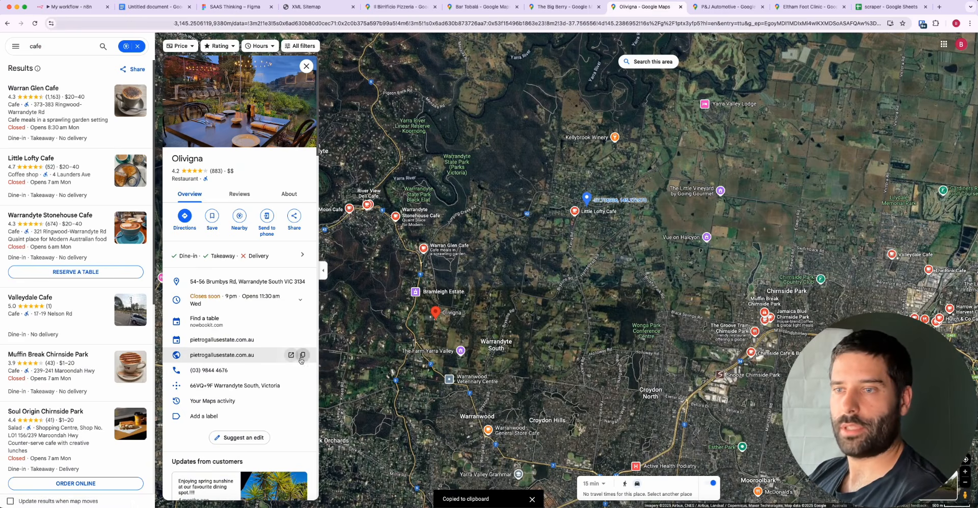
click(71, 7)
click(159, 492)
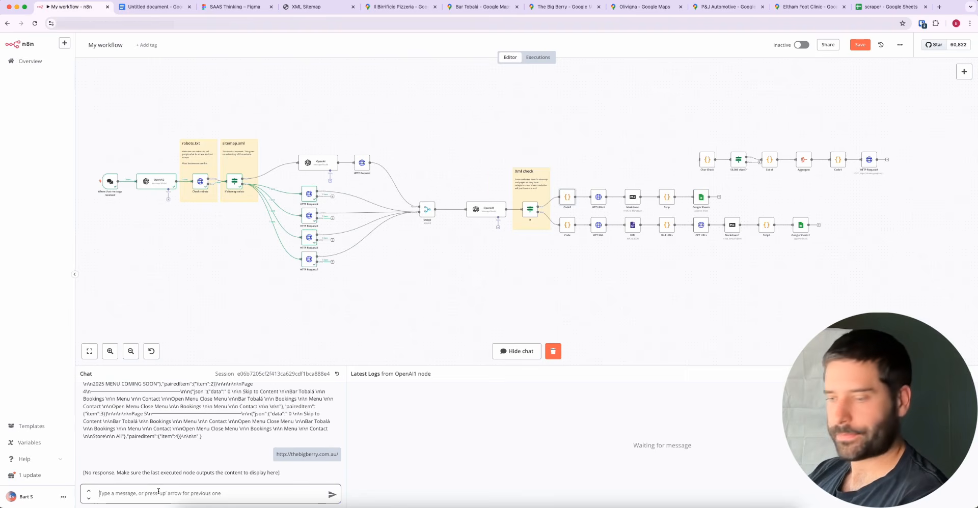
key(super+v)
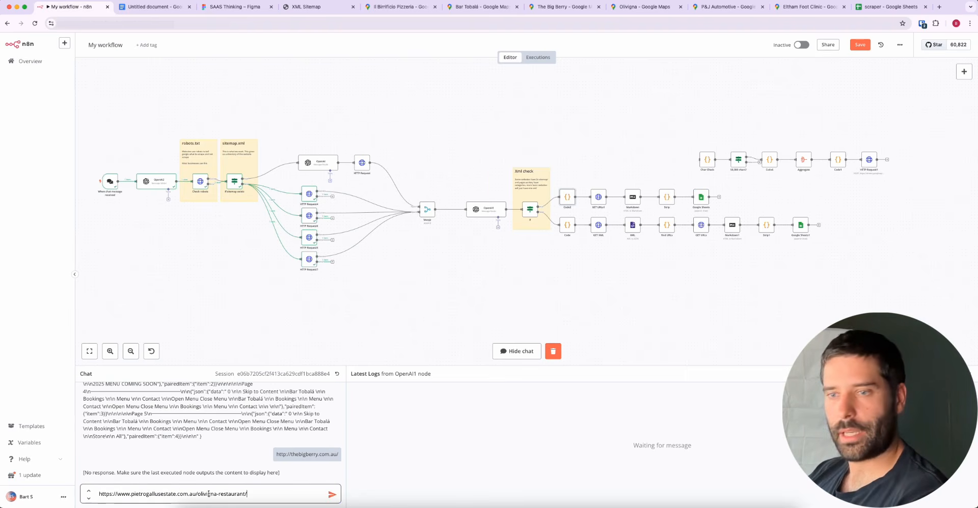
click(328, 497)
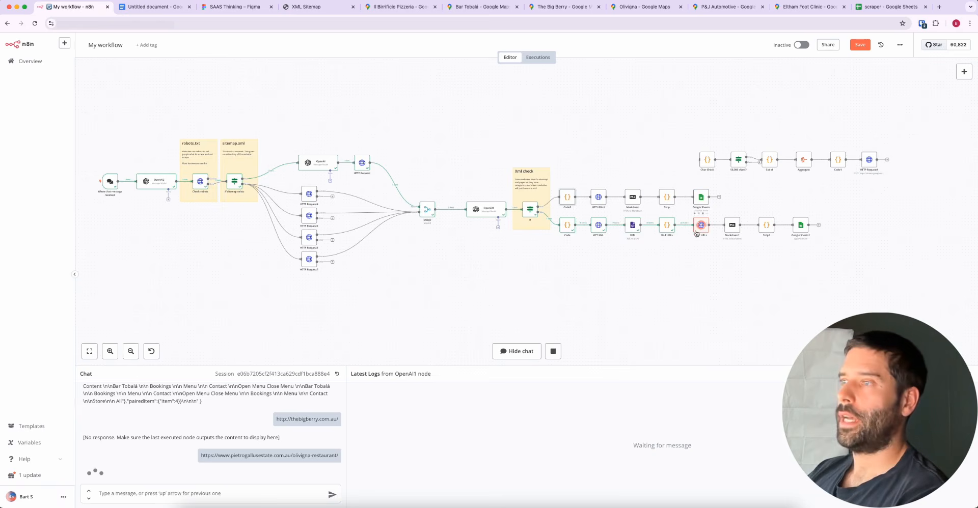
Open the GET XML node to examine its input URLs, User-Agent header and output, and return to the canvas
mouse_move(728, 312)
mouse_down()
mouse_move(699, 229)
mouse_move(597, 231)
mouse_up()
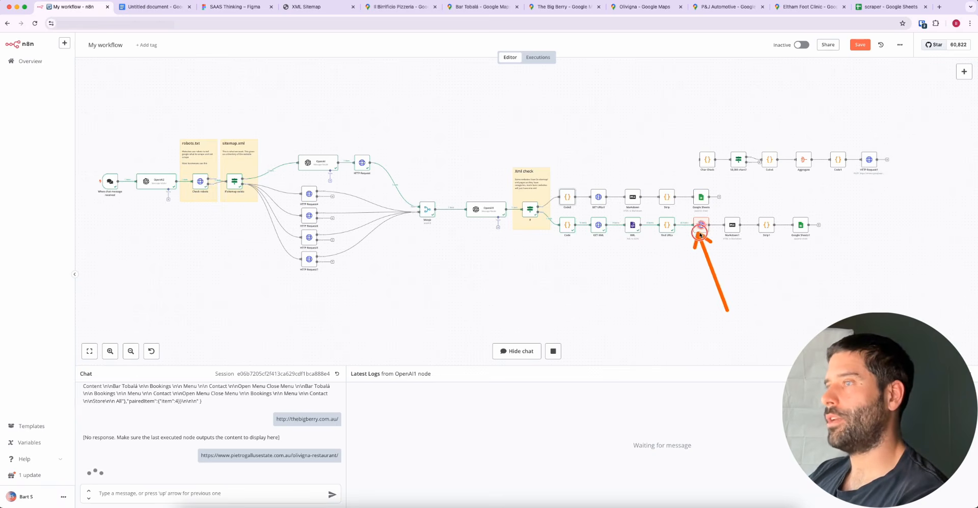
double_click(599, 225)
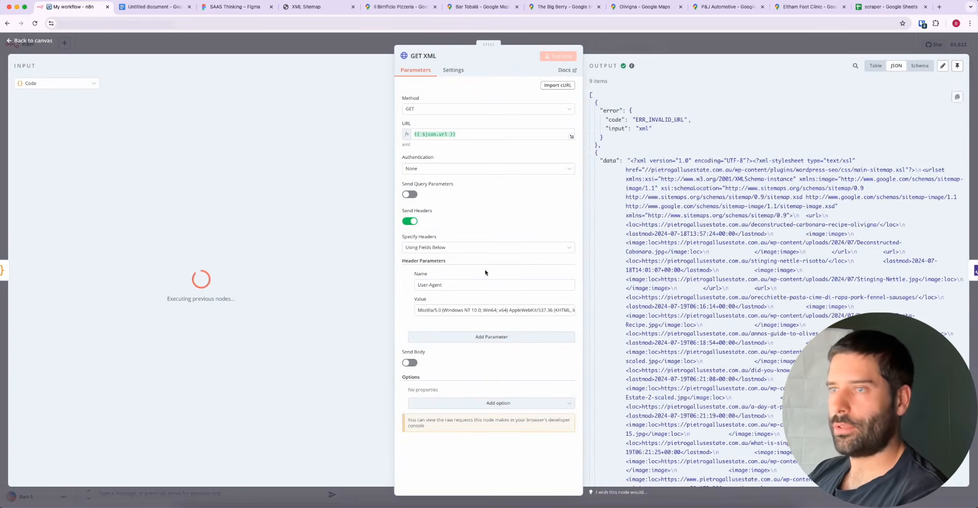
mouse_move(488, 377)
mouse_down()
mouse_move(433, 286)
mouse_move(446, 313)
mouse_move(531, 314)
mouse_up()
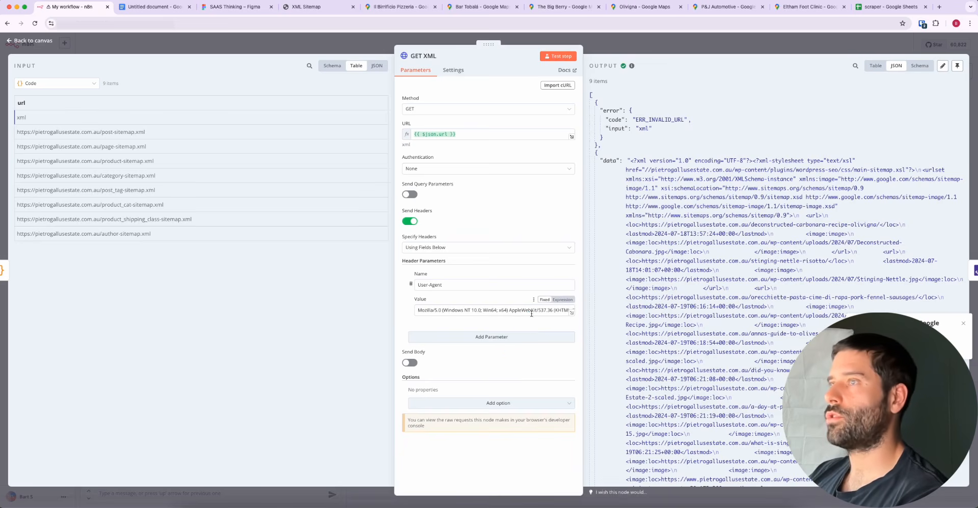
click(682, 45)
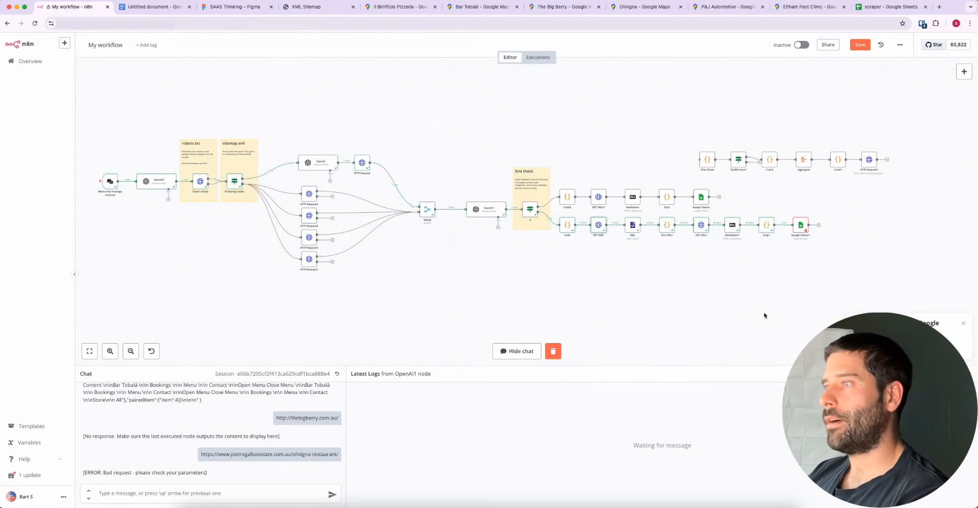
Open the Google Sheets1 node and expand its From Google Sheets error details to read the full message
mouse_move(767, 314)
mouse_down()
mouse_move(801, 227)
mouse_move(799, 234)
mouse_up()
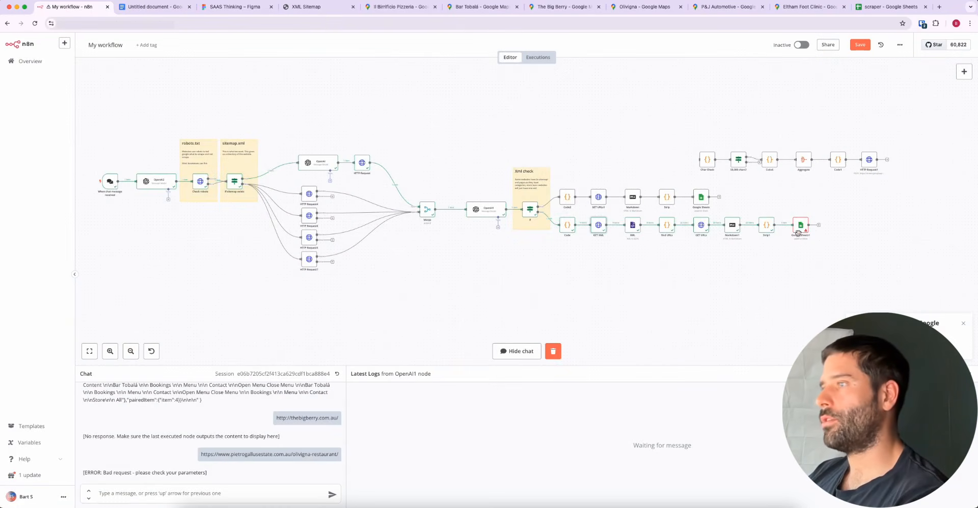
double_click(798, 226)
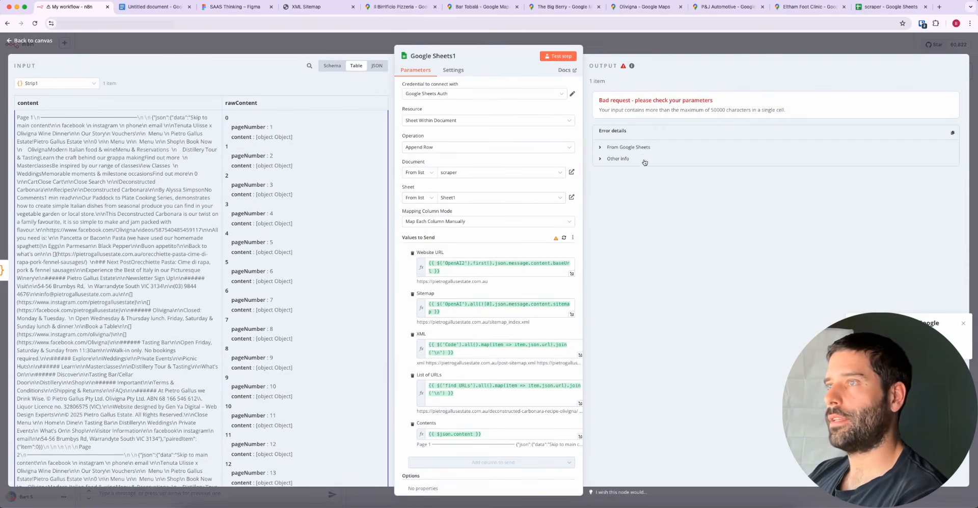
click(634, 148)
drag(782, 275, 885, 180)
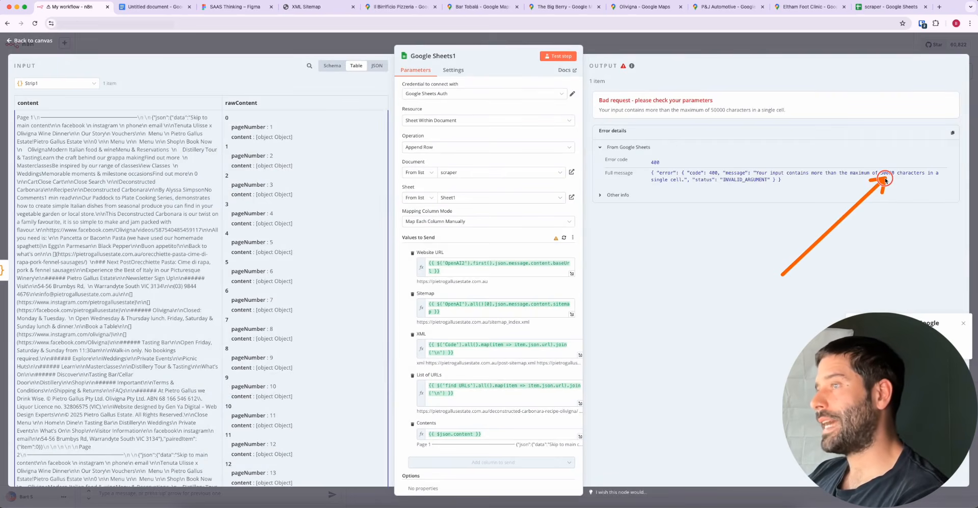
Check the scraper Google Sheet below row 7, focusing on an empty cell, and return to n8n and close the Google Sheets1 node
click(889, 6)
scroll(293, 368, down, 3)
click(290, 367)
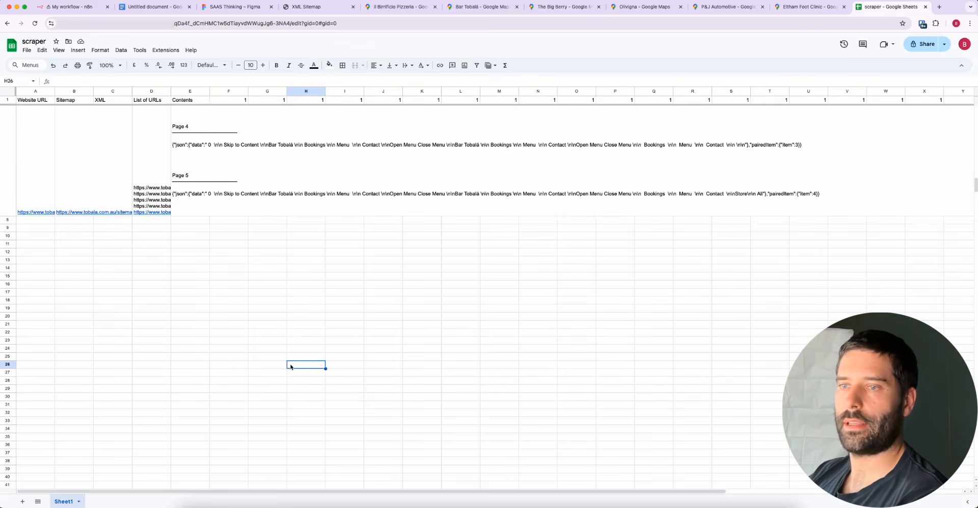
double_click(298, 366)
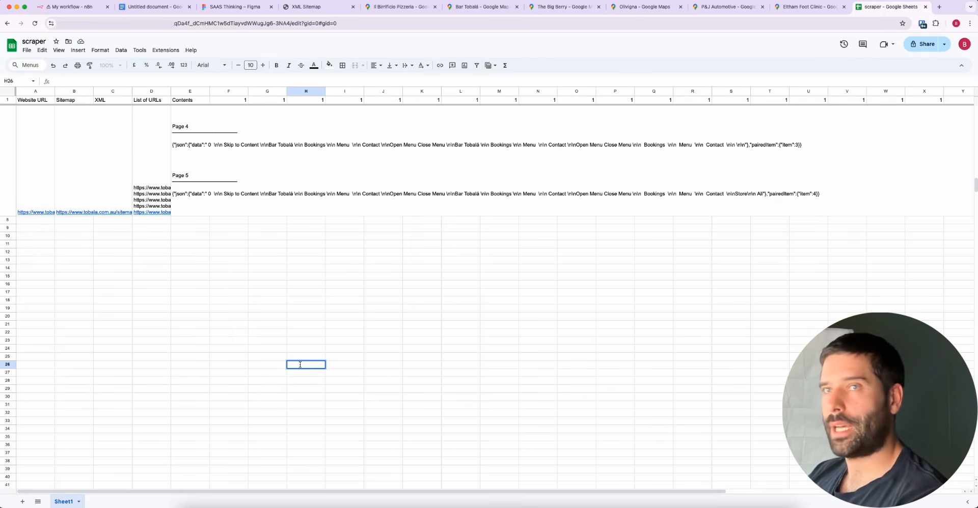
click(71, 7)
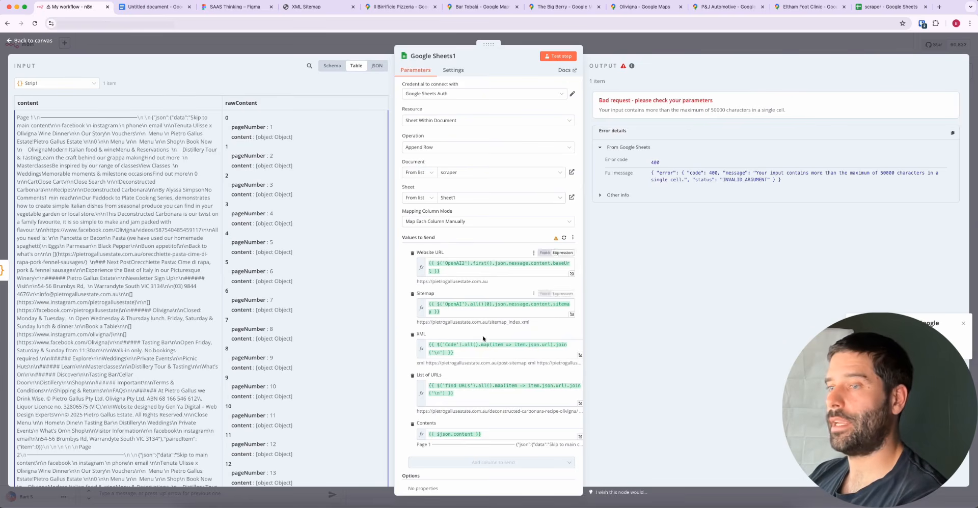
click(705, 44)
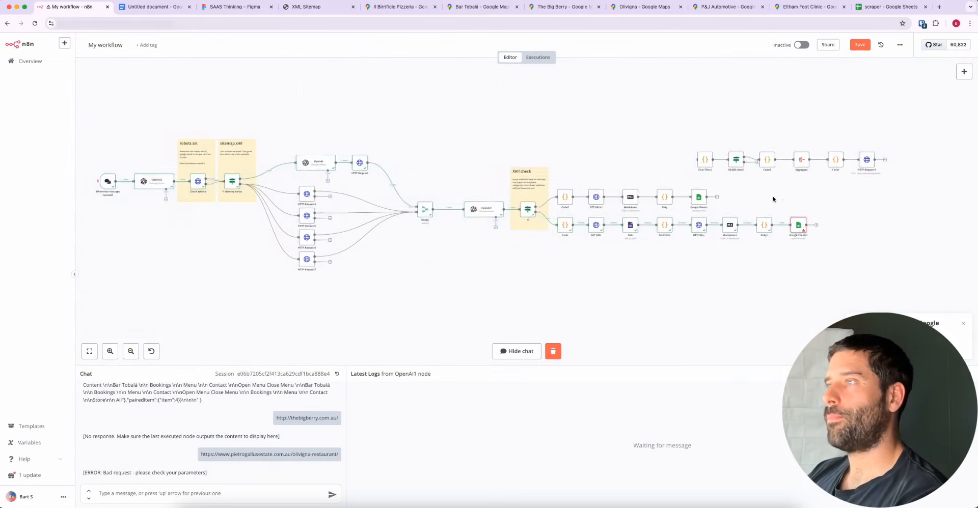
Examine the separate node chain starting at Char Check in relation to the failing Google Sheets1 node
scroll(773, 199, right, 2)
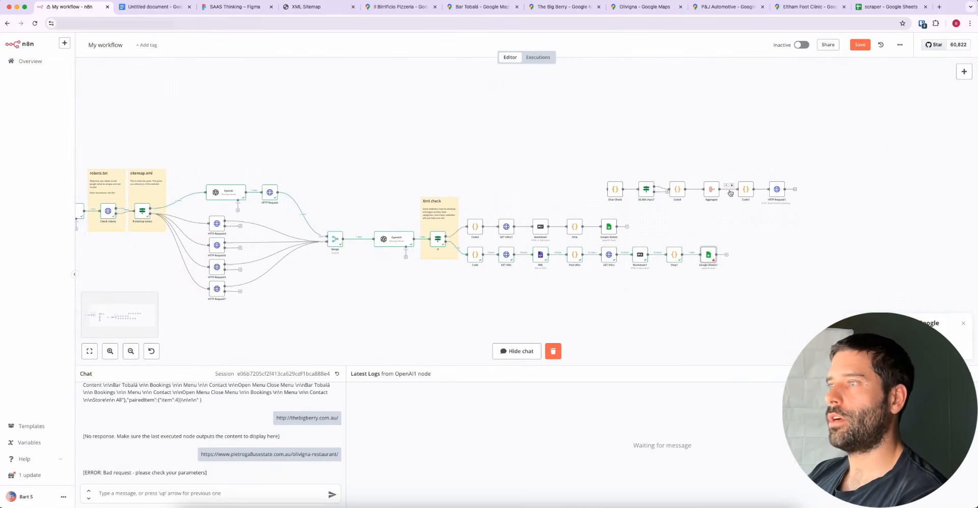
scroll(730, 193, up, 5)
scroll(730, 193, down, 2)
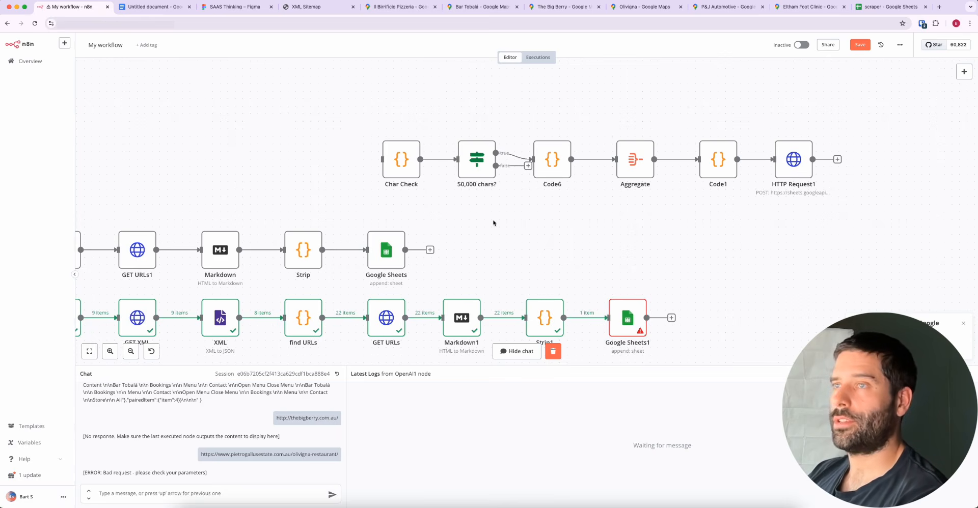
mouse_move(396, 153)
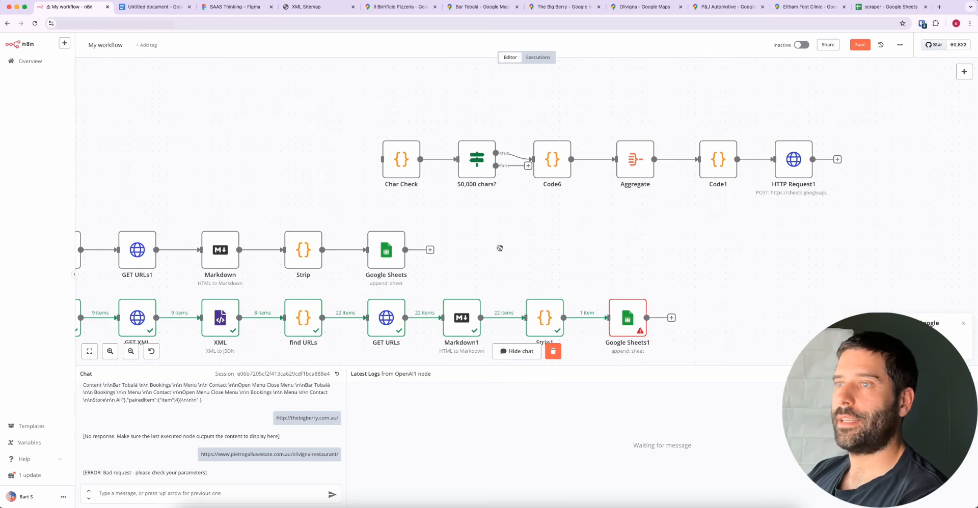
mouse_move(500, 248)
mouse_down()
mouse_move(402, 172)
mouse_move(416, 190)
mouse_move(415, 181)
mouse_up()
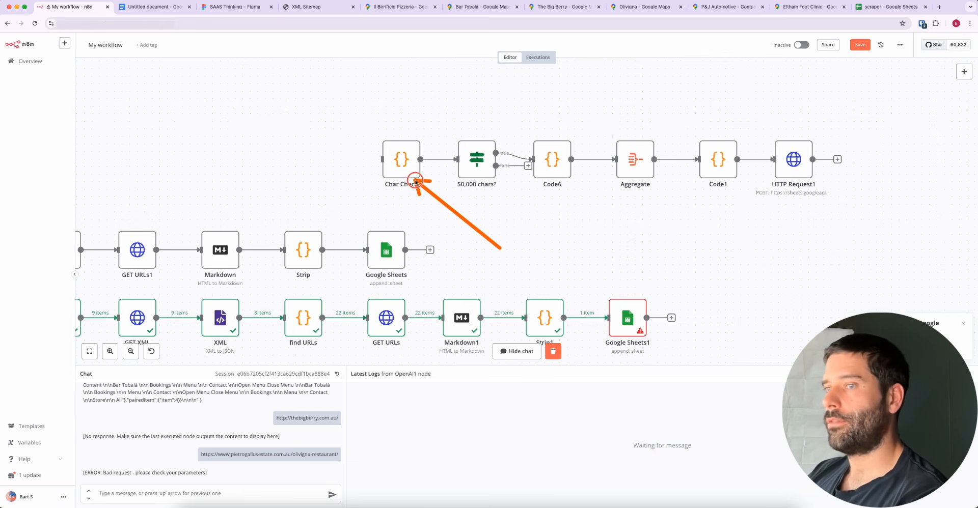
drag(499, 248, 620, 313)
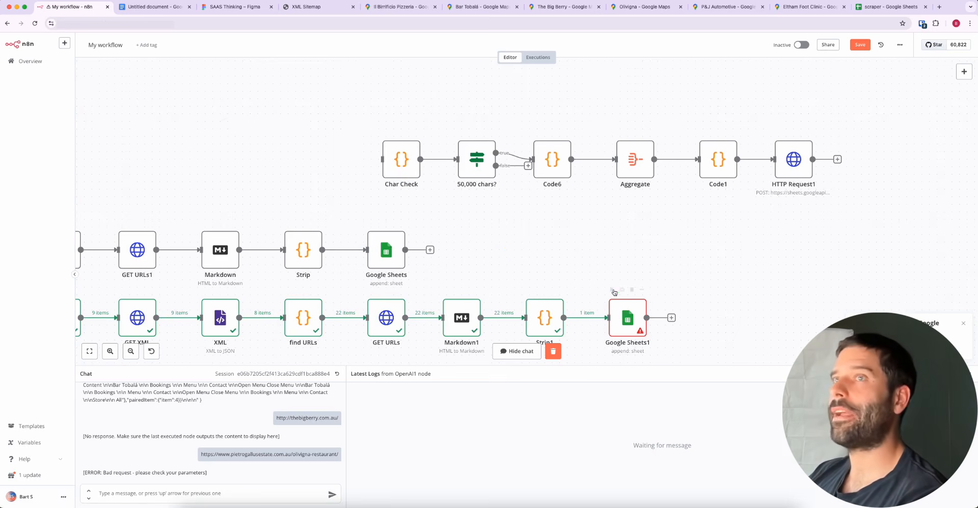
Switch to the scraper Google Sheet and inspect row 7's page contents and its list of Bar Tobalá URLs
click(887, 7)
scroll(327, 245, up, 5)
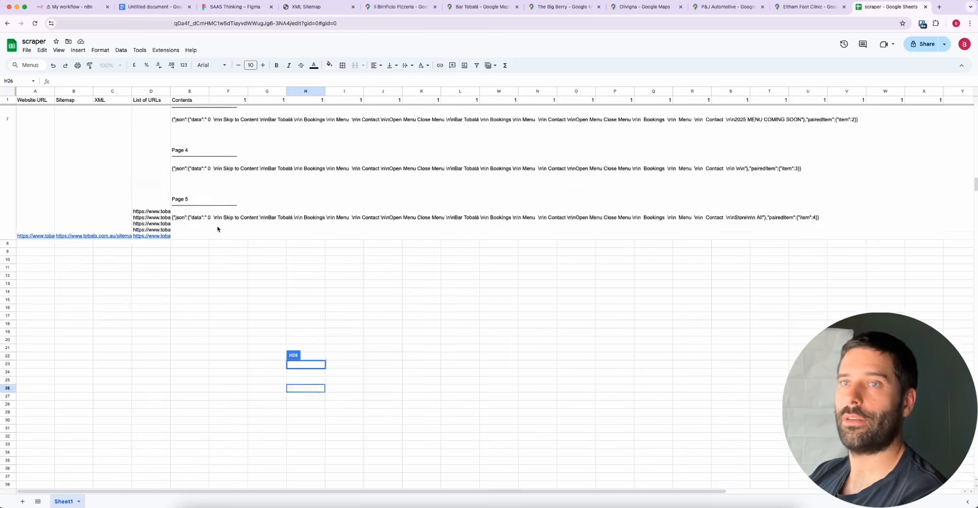
click(192, 231)
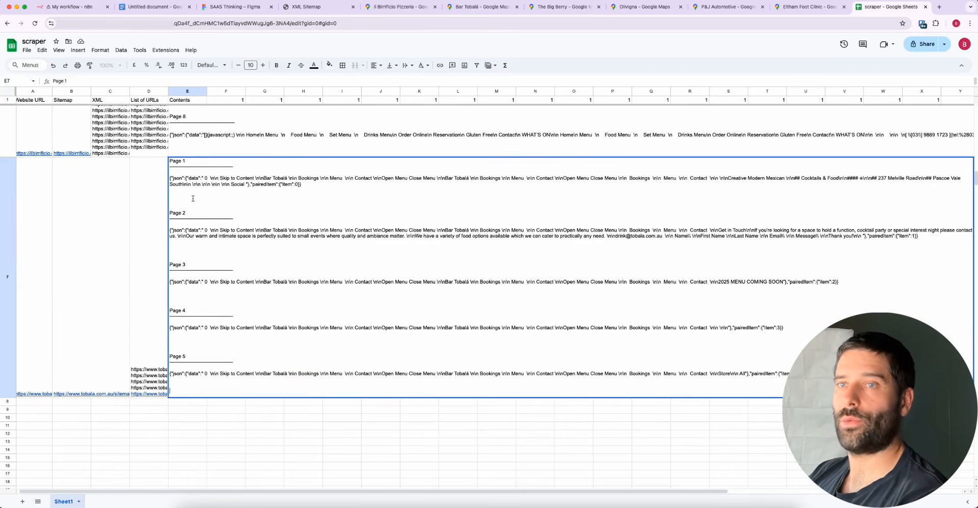
click(157, 373)
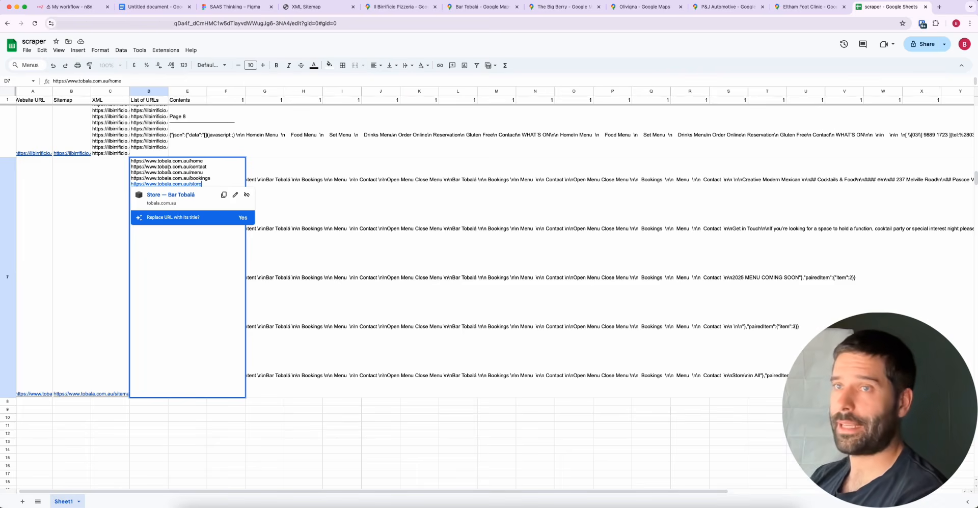
click(302, 190)
click(204, 211)
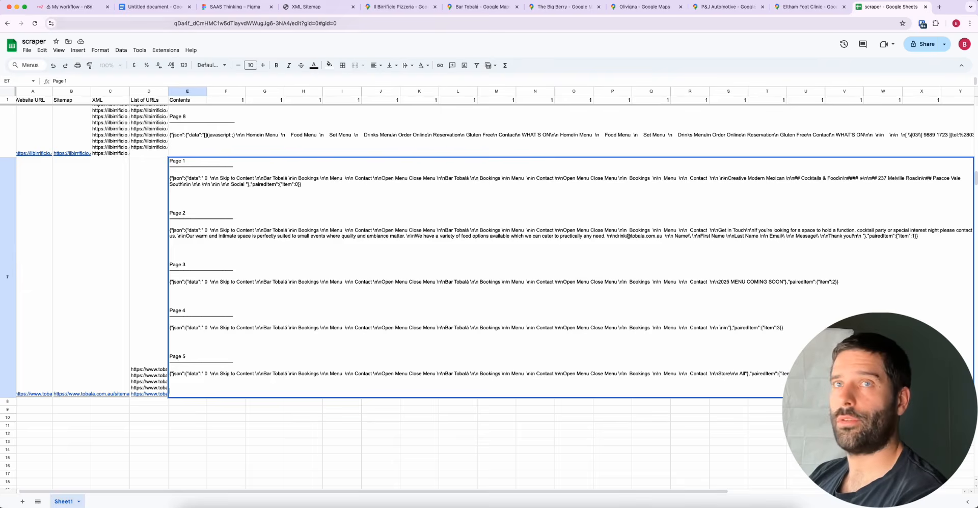
Return to the n8n workflow and trace the chain from Char Check through Code1 to HTTP Request1
click(68, 7)
drag(540, 258, 421, 181)
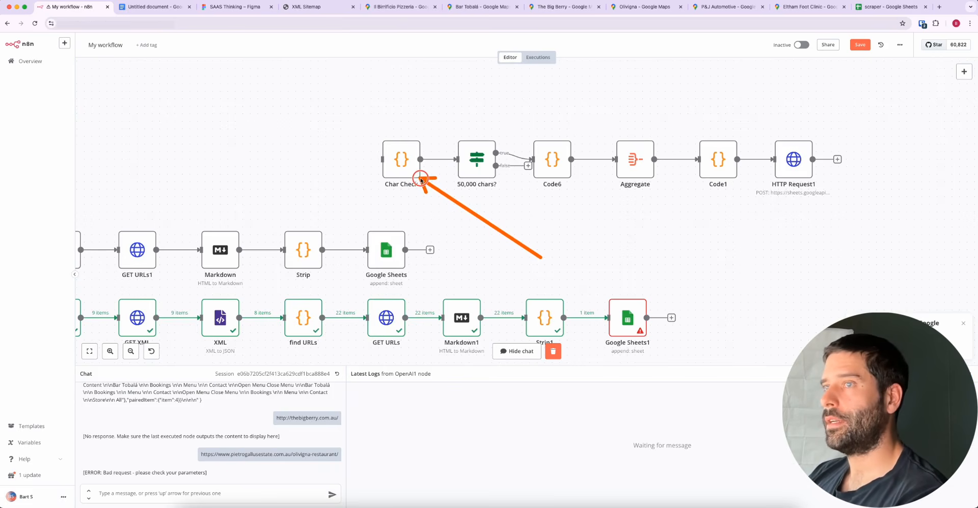
mouse_move(420, 181)
mouse_down()
mouse_move(491, 201)
mouse_move(489, 180)
mouse_move(549, 175)
mouse_move(634, 191)
mouse_move(770, 168)
mouse_move(618, 296)
mouse_move(756, 175)
mouse_up()
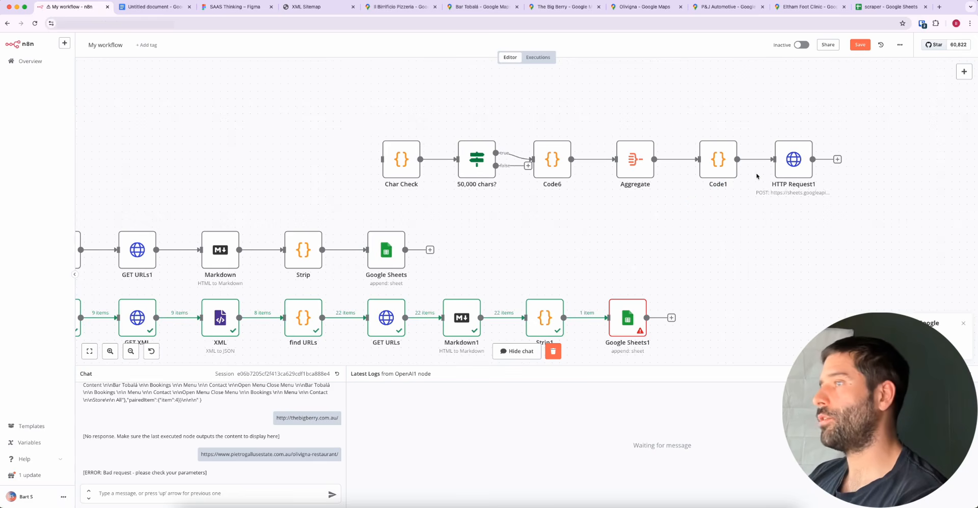
drag(778, 285, 790, 184)
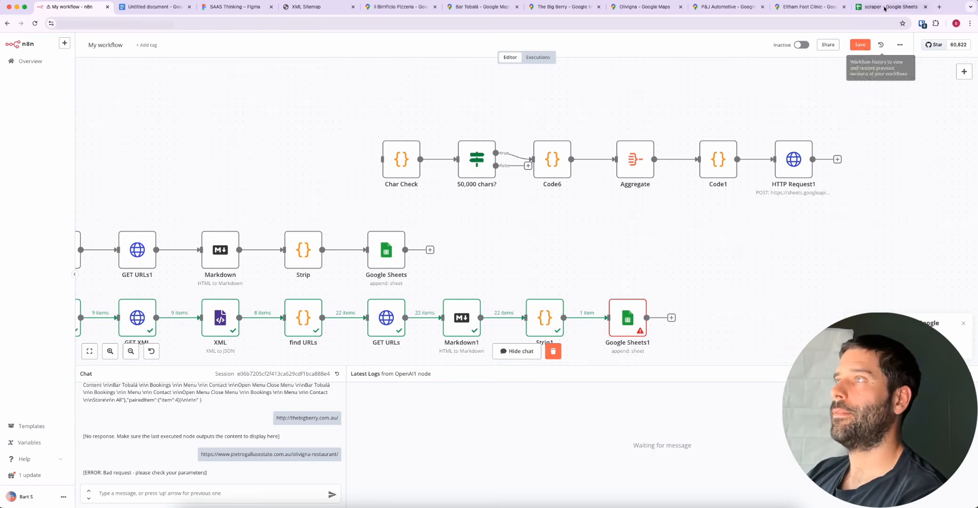
Highlight the separate Char Check chain and the four stacked HTTP Request nodes before Merge by selecting each group, and clear the selection
scroll(340, 204, down, 8)
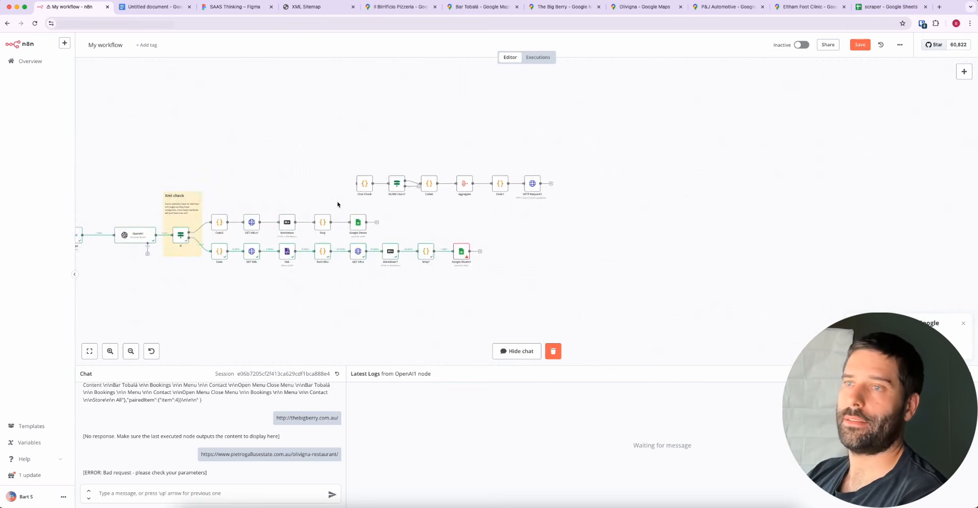
scroll(337, 204, left, 3)
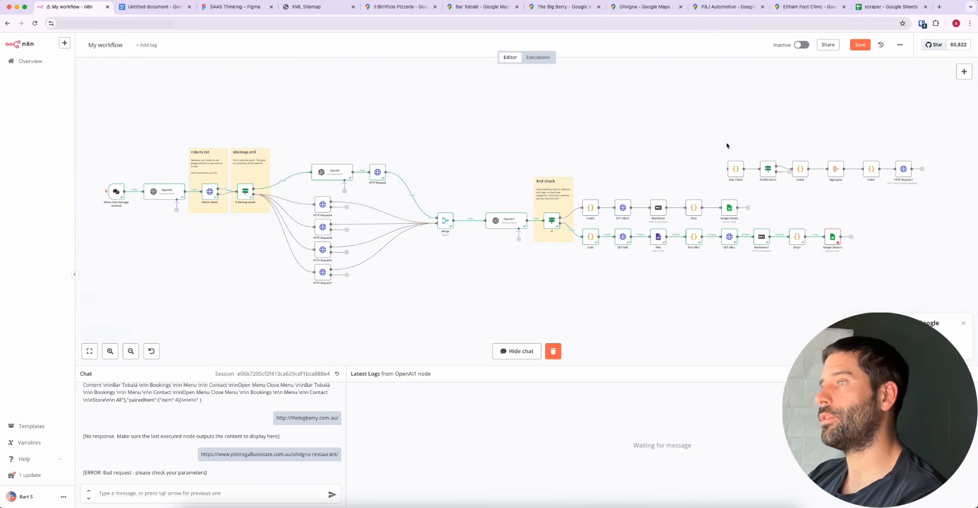
drag(717, 141, 923, 191)
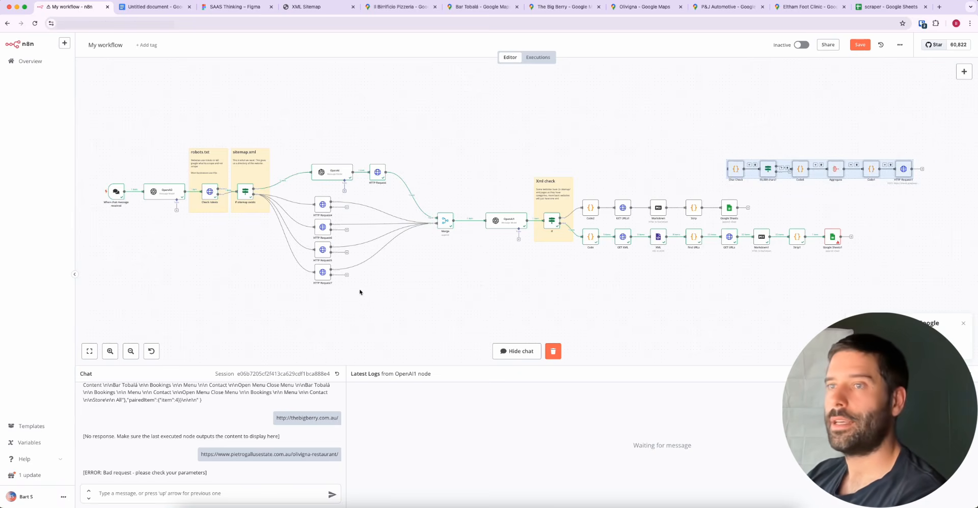
drag(366, 304, 302, 197)
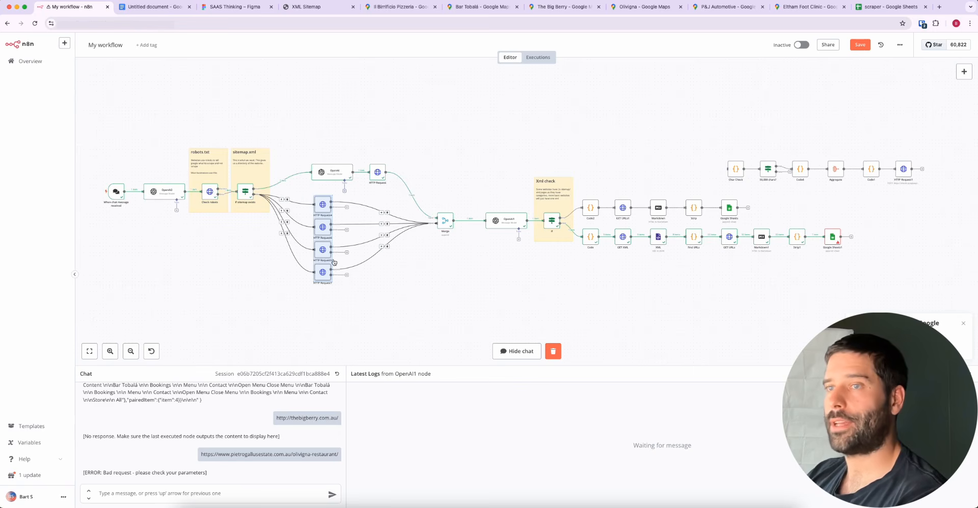
click(360, 288)
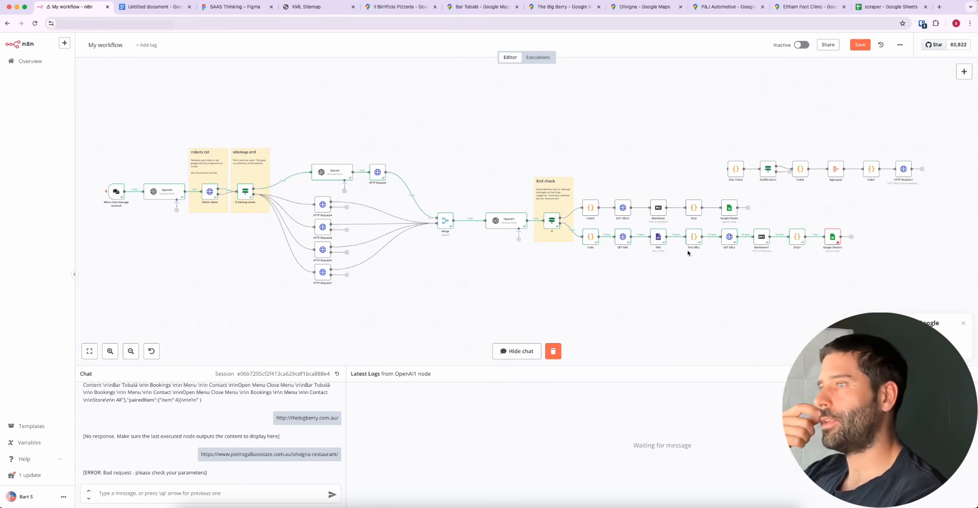
click(400, 6)
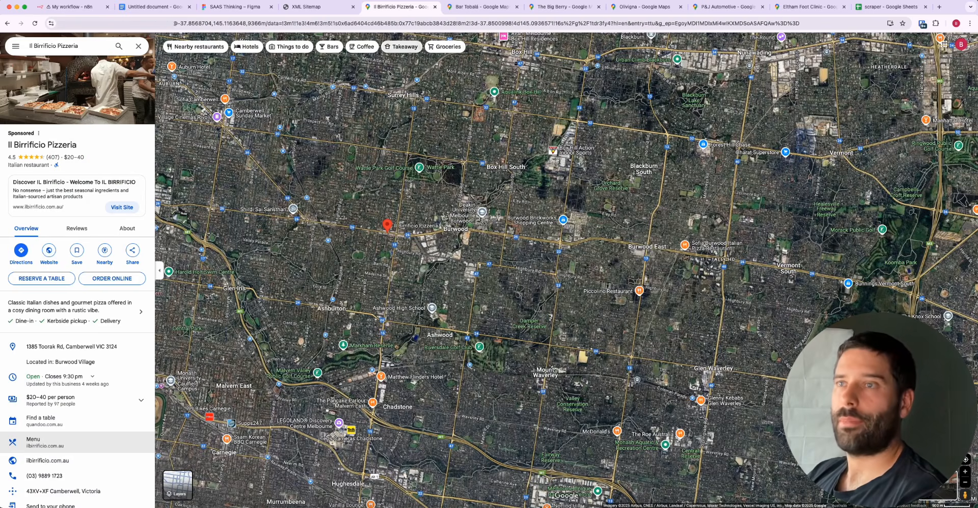
click(308, 6)
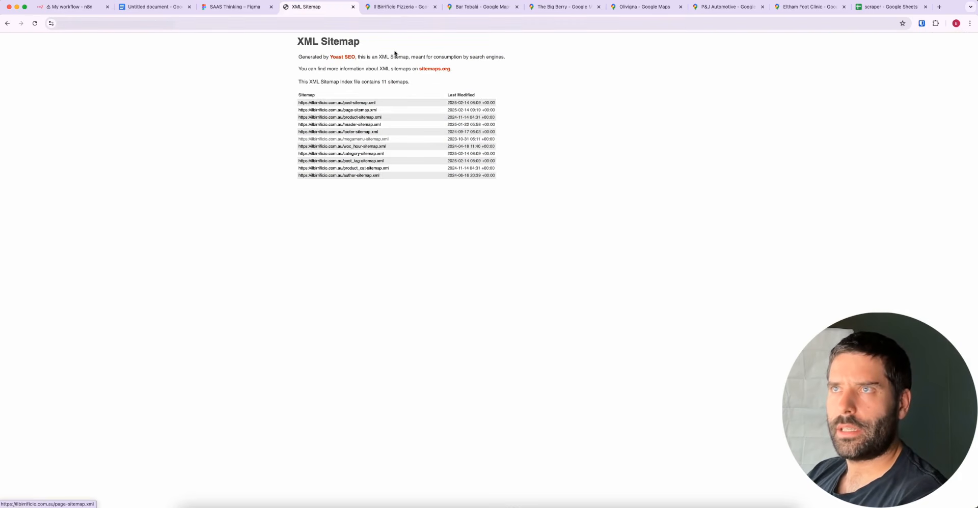
click(400, 7)
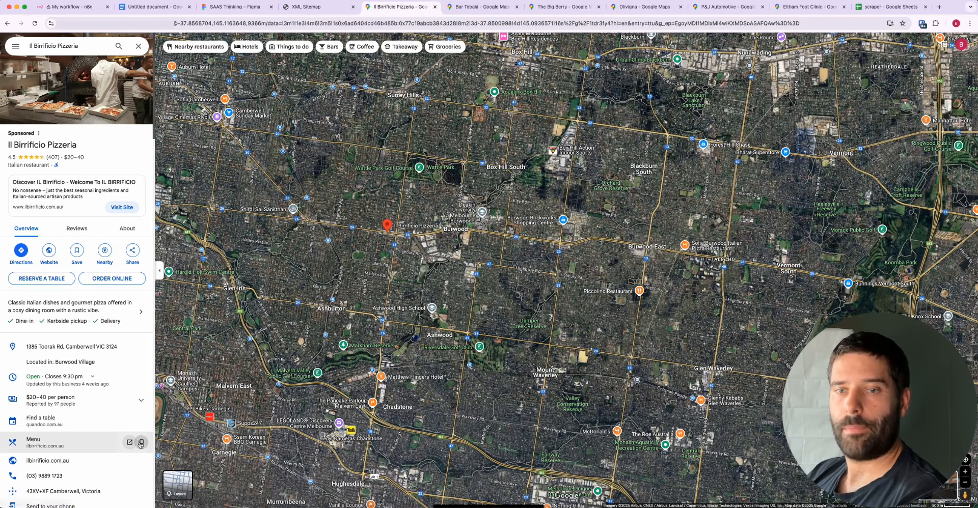
click(142, 443)
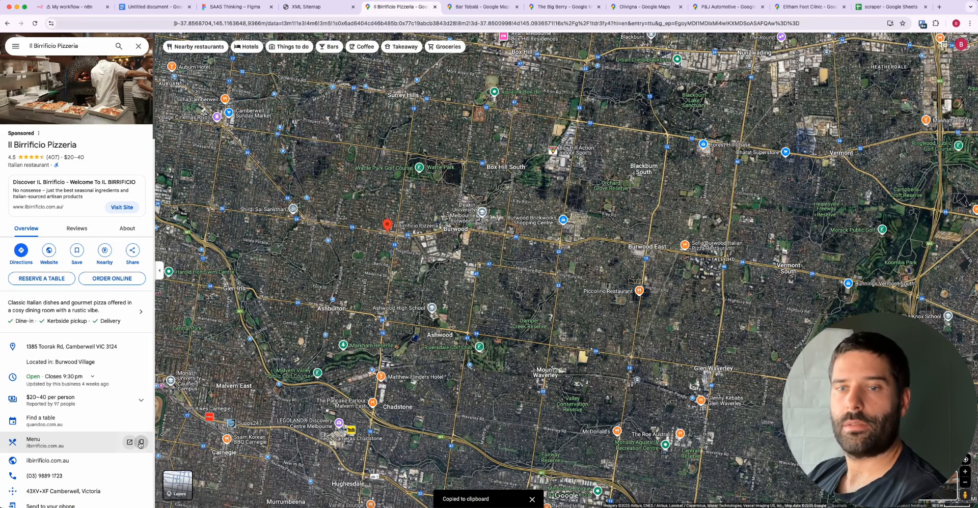
click(70, 7)
click(164, 493)
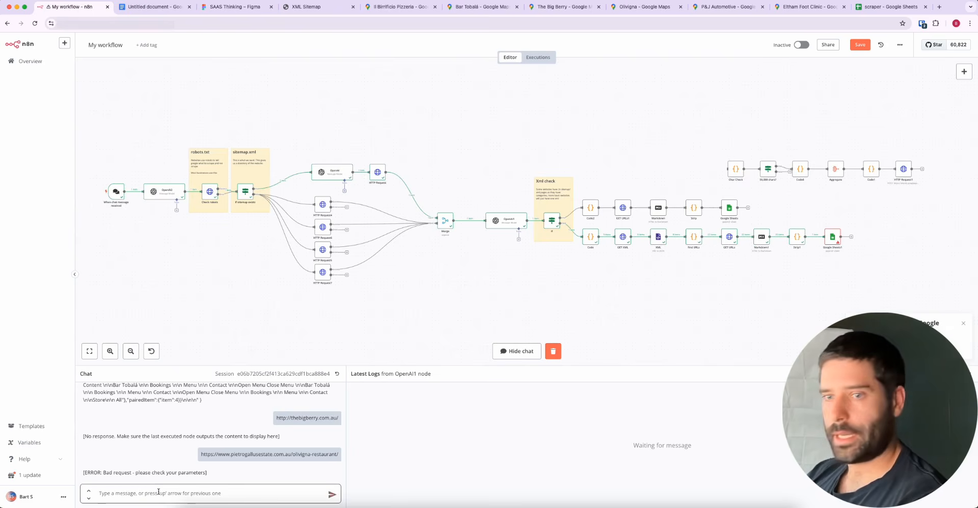
key(super+v)
click(332, 495)
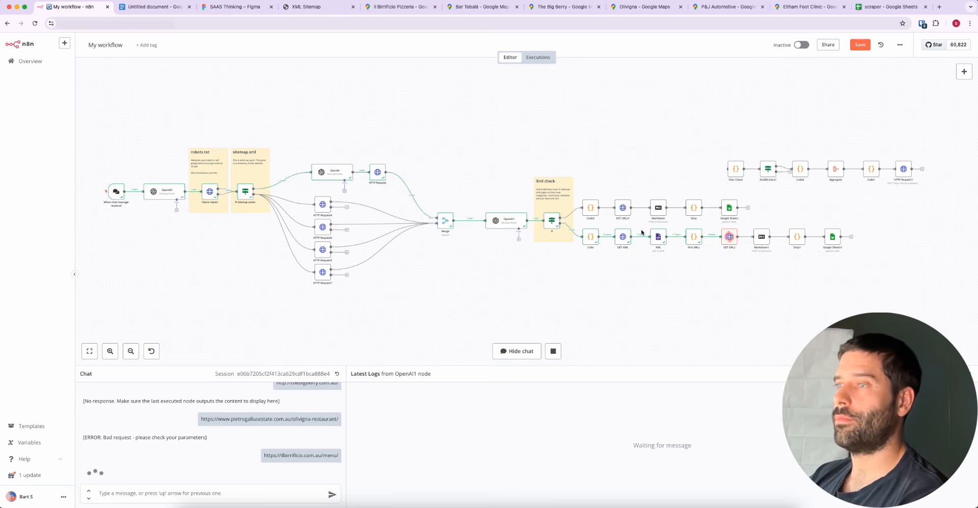
Open the GET XML and XML nodes in turn to check their input and output, returning to the canvas
scroll(650, 218, up, 5)
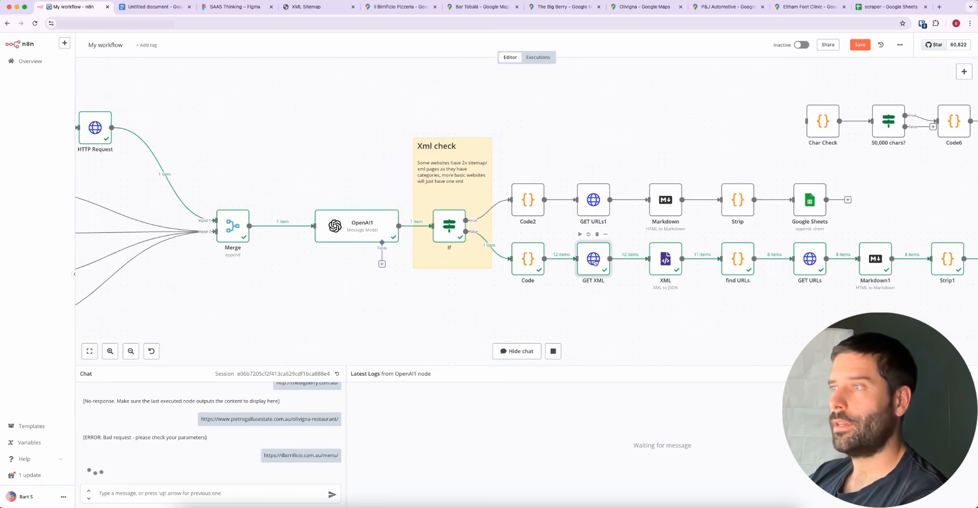
double_click(594, 258)
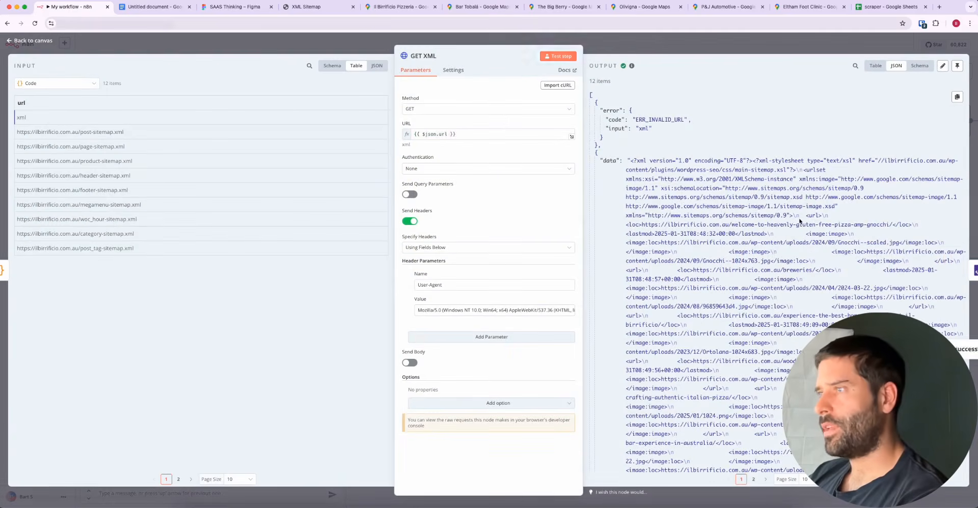
click(663, 43)
double_click(664, 259)
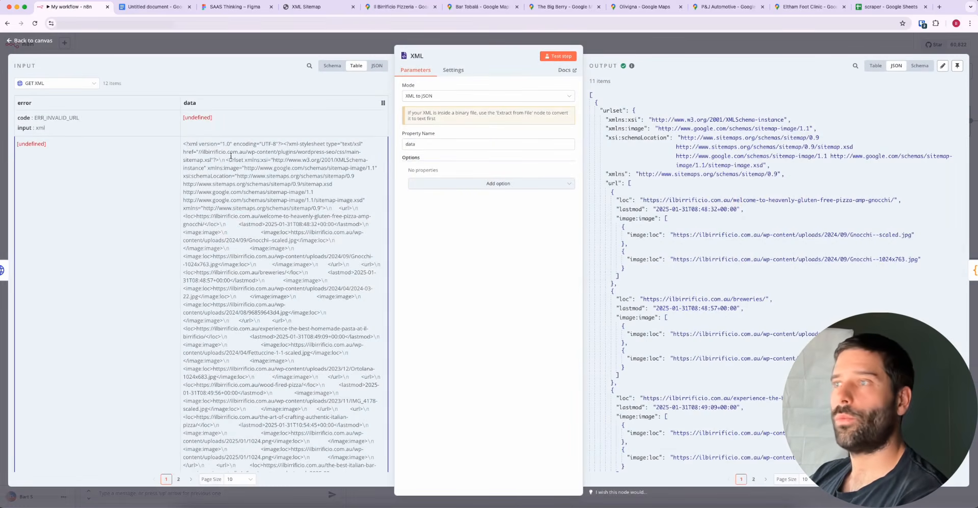
click(629, 42)
mouse_move(655, 347)
mouse_down()
mouse_move(624, 323)
mouse_move(597, 264)
mouse_up()
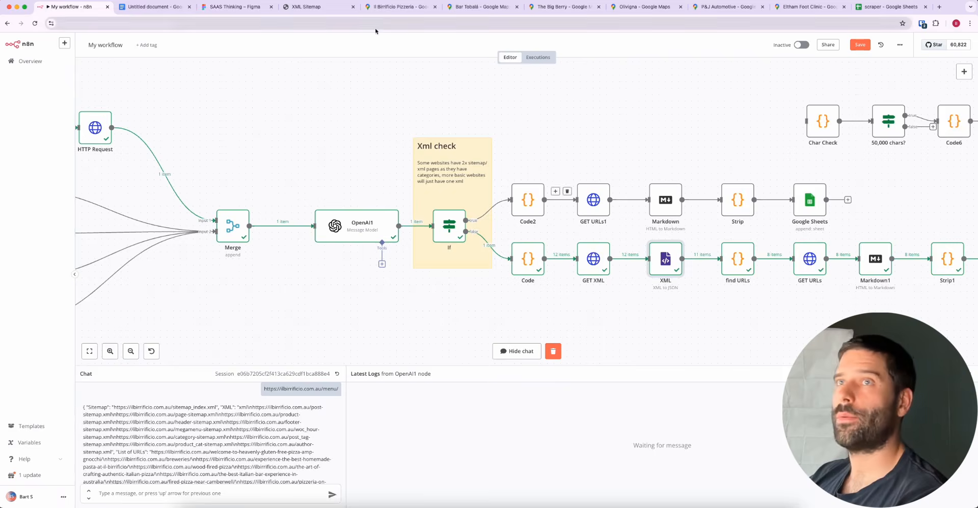
Switch to the SAAS Thinking Figma file, highlight the "category xml" text, and return to the n8n workflow
click(234, 7)
double_click(470, 277)
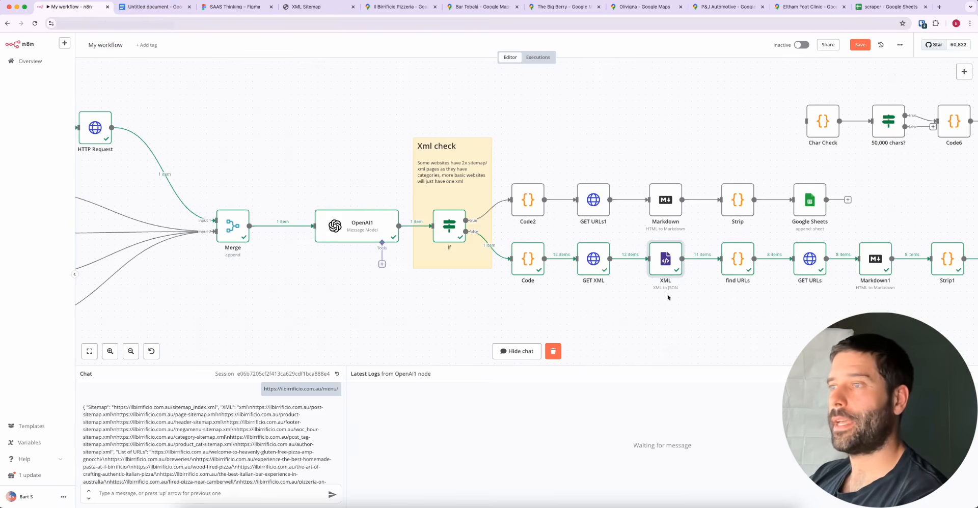
click(71, 7)
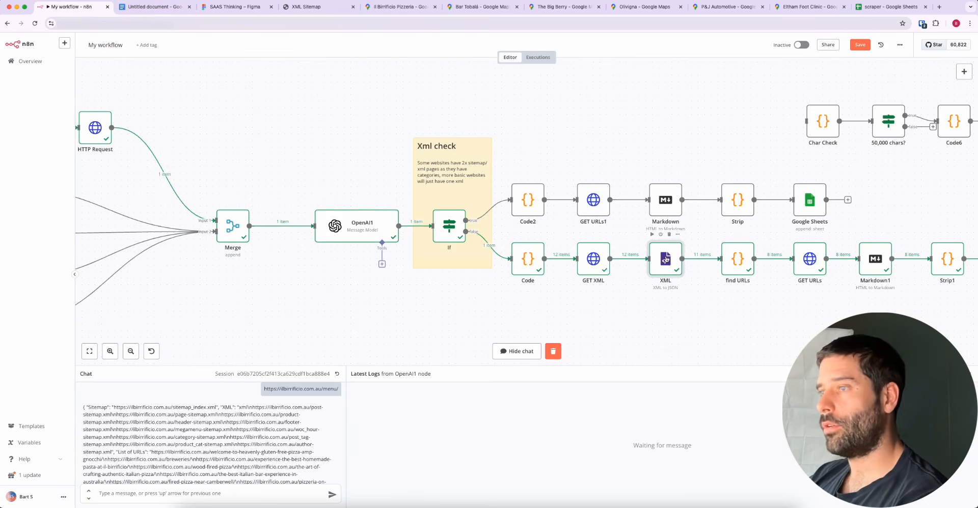
Open the XML node and examine its JSON output, highlighting the first entry's loc page URL and image:loc image URL
mouse_move(630, 331)
mouse_down()
mouse_move(593, 258)
mouse_move(599, 268)
mouse_move(807, 268)
mouse_move(665, 261)
mouse_up()
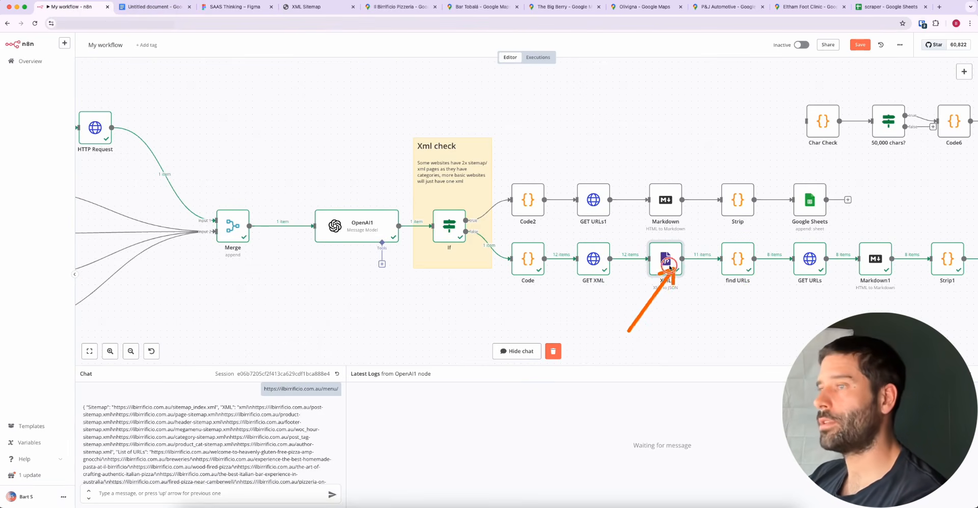
double_click(665, 260)
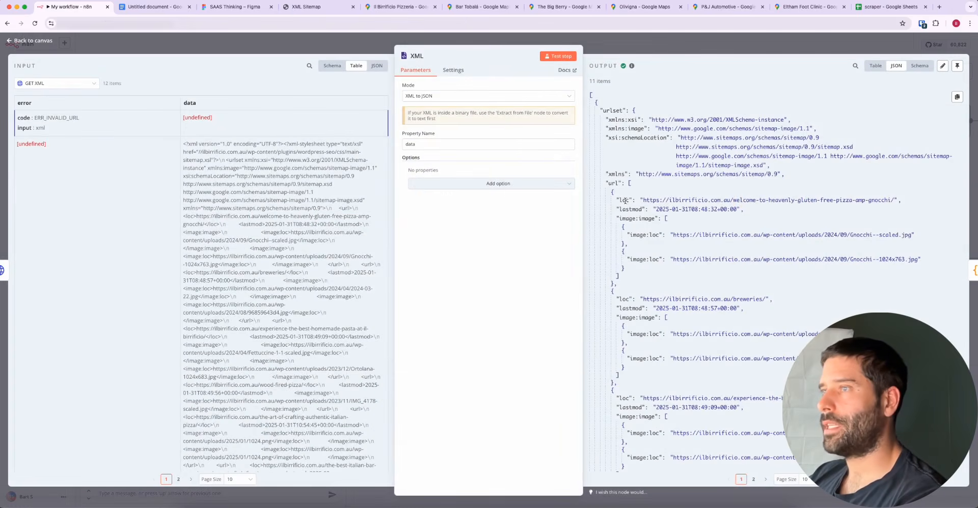
double_click(624, 200)
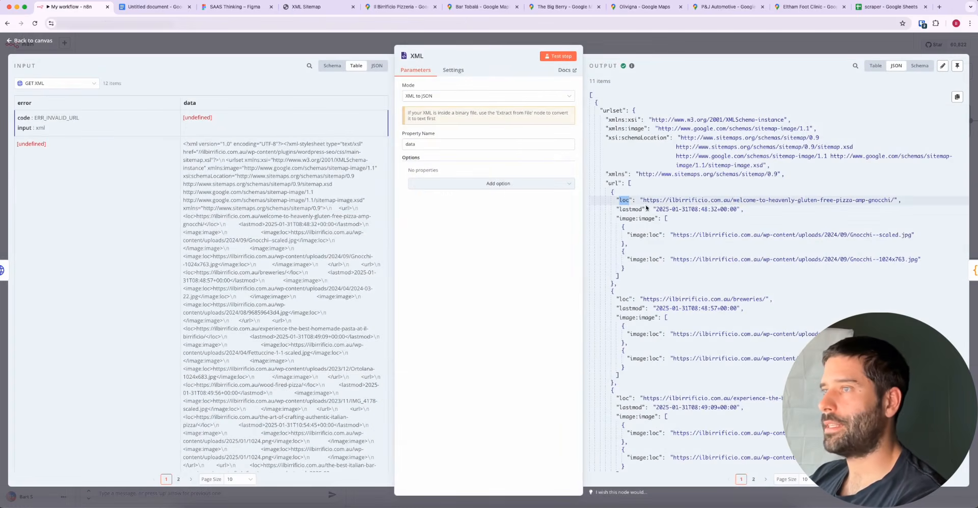
drag(642, 200, 896, 200)
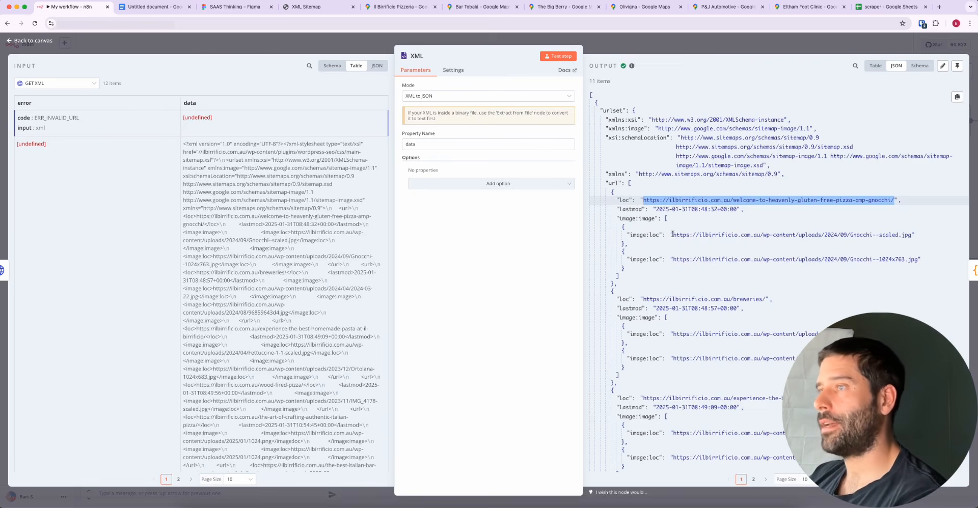
drag(737, 209, 911, 235)
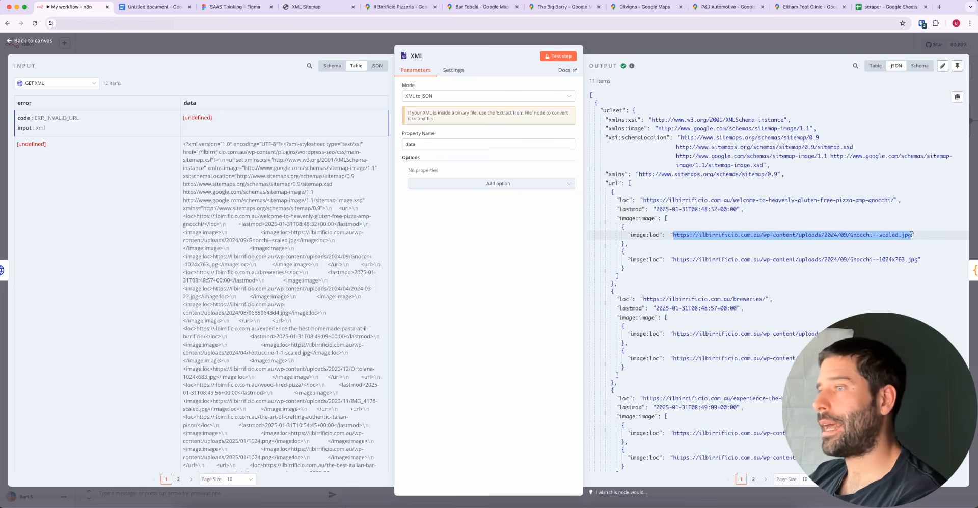
scroll(671, 298, down, 3)
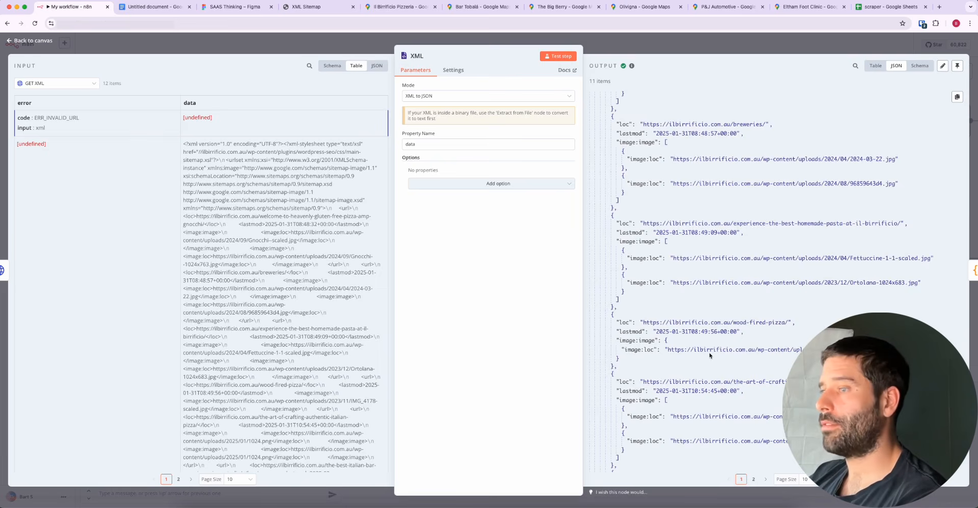
Examine the further page and image entries in the XML node's JSON output, continuing into the second urlset
scroll(710, 355, down, 10)
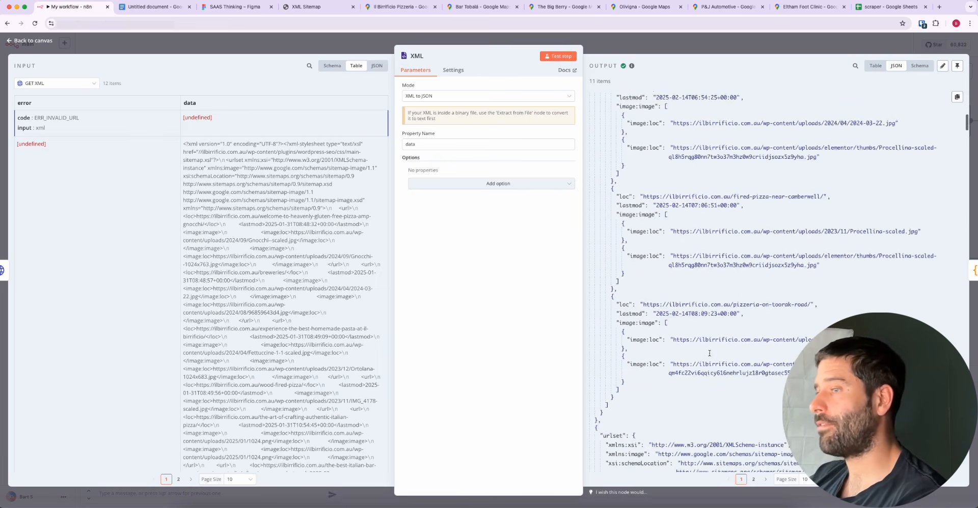
scroll(709, 353, down, 3)
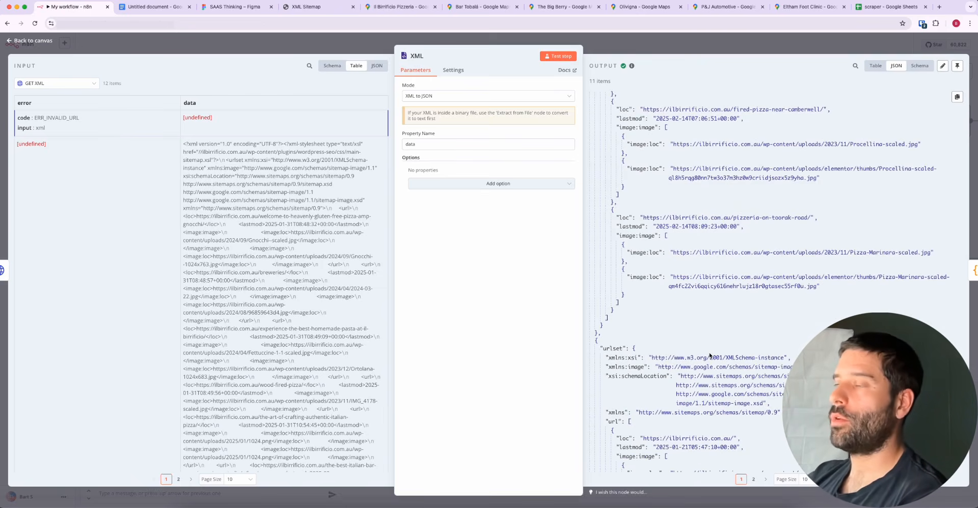
scroll(702, 350, down, 12)
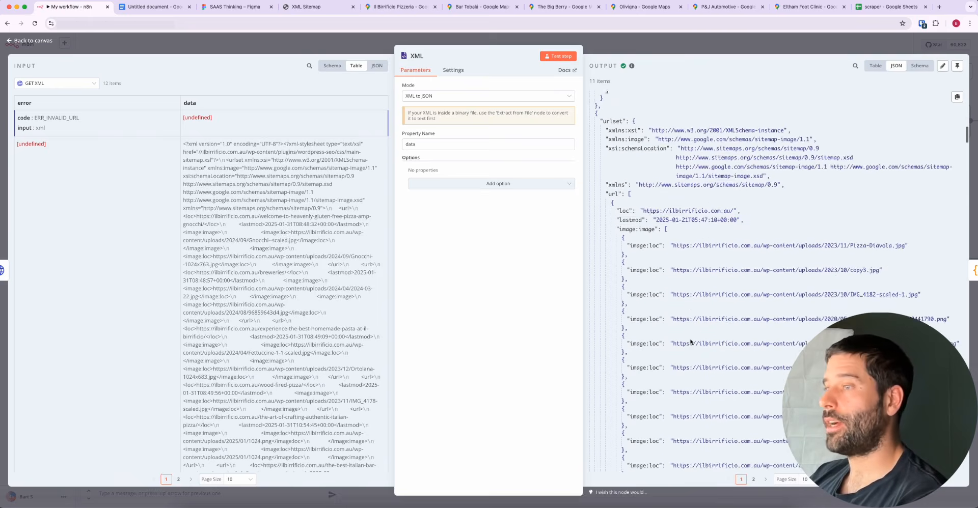
scroll(691, 341, down, 12)
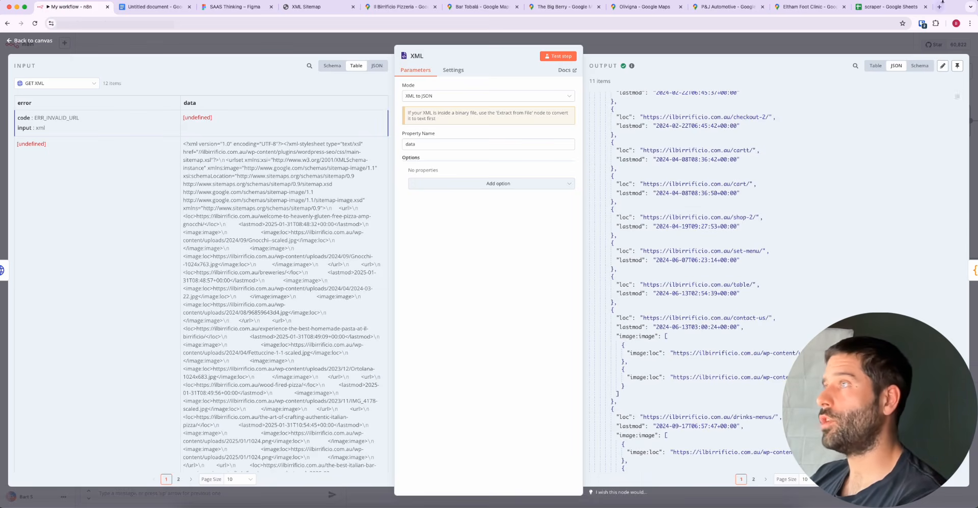
Switch to the scraper Google Sheet and check the Website URL cells of the tobala.com.au and ilbirrificio.com.au rows
click(880, 7)
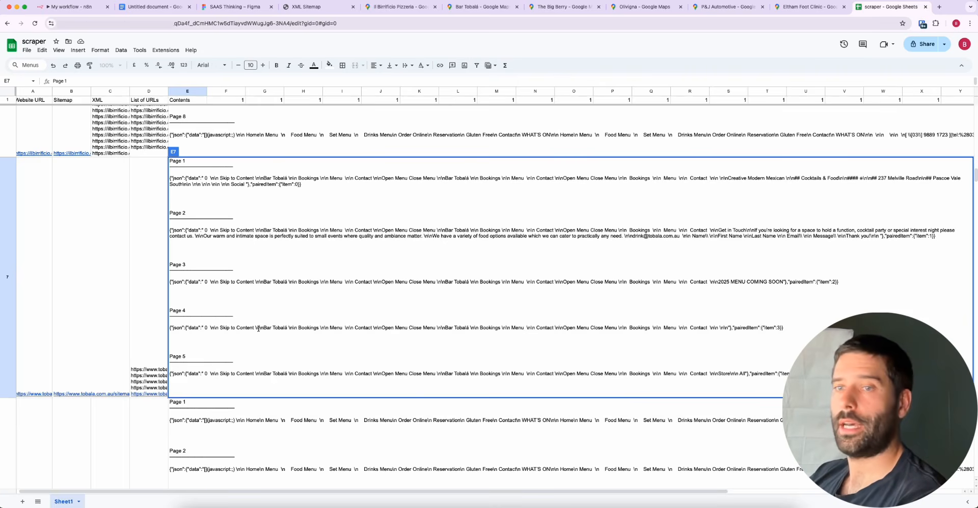
click(218, 439)
click(52, 361)
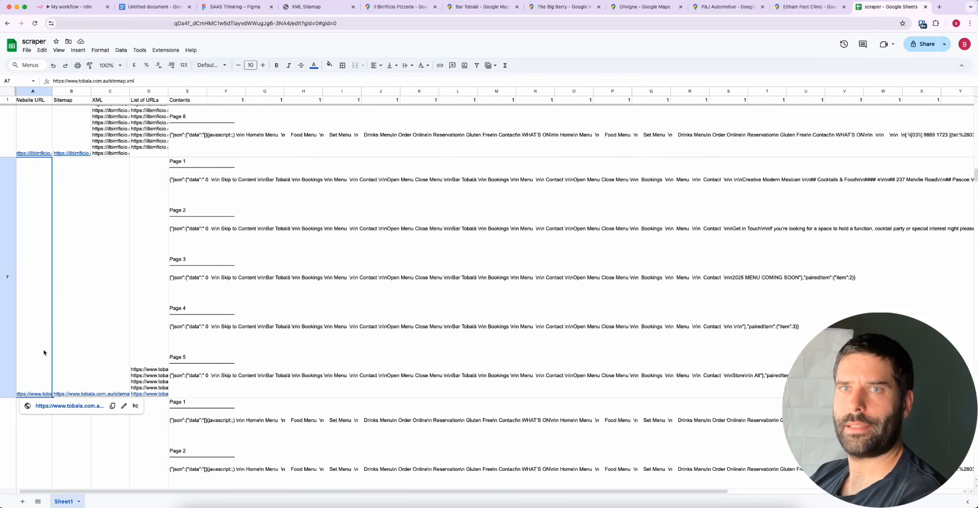
click(41, 129)
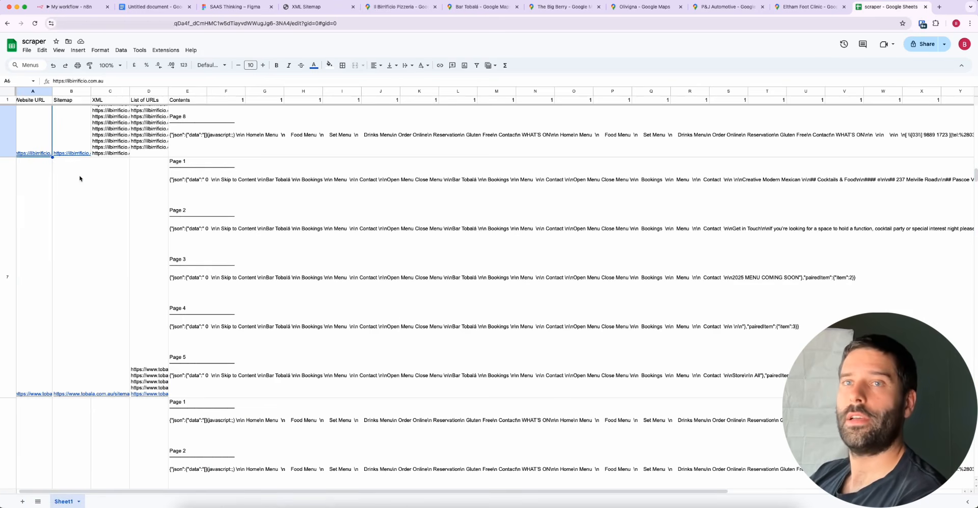
Open the ilbirrificio.com.au row's List of URLs cell, highlight all its URLs, and select the row's Contents cell
scroll(80, 178, up, 3)
click(121, 241)
double_click(151, 242)
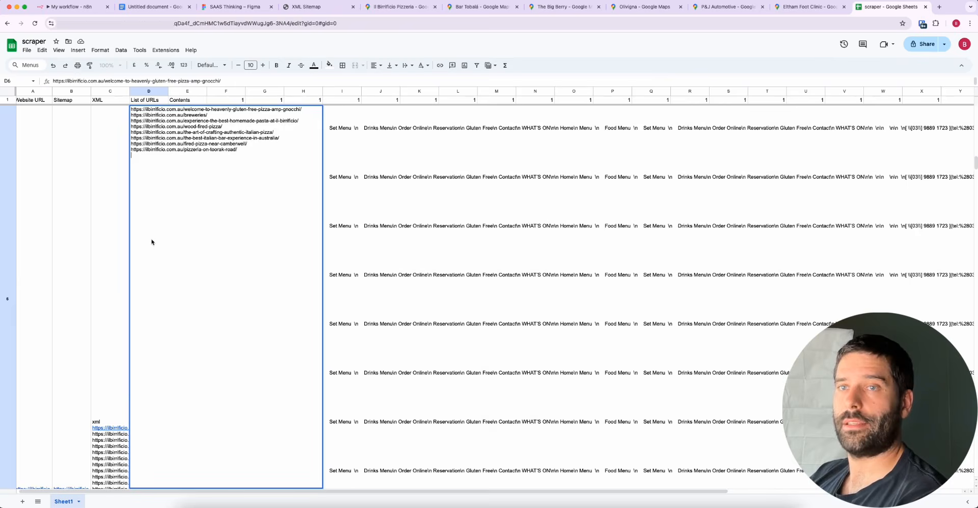
key(ctrl+a)
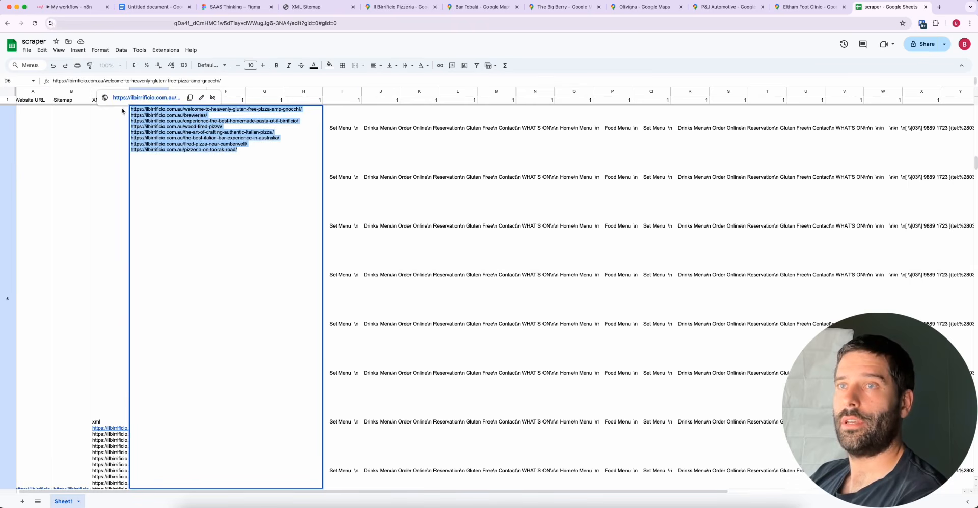
click(377, 186)
click(157, 254)
click(173, 274)
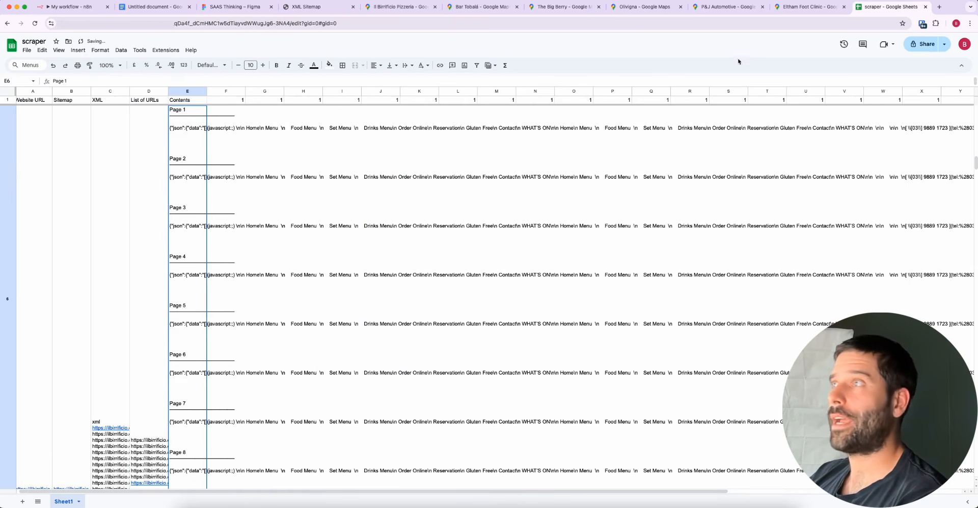
Return to the n8n workflow, examine the product page entries in the XML node's JSON output, and go back to the canvas
click(71, 7)
scroll(719, 173, down, 15)
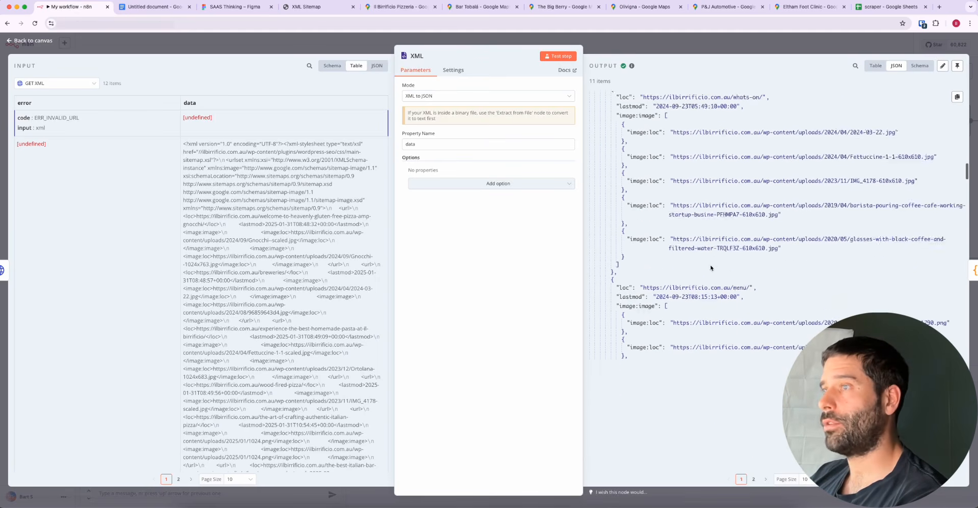
scroll(711, 268, down, 15)
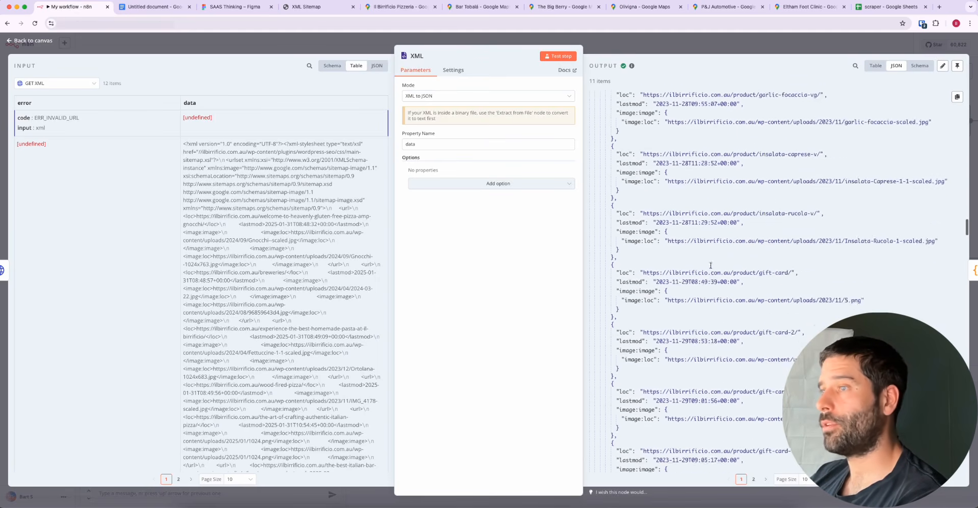
scroll(710, 268, down, 15)
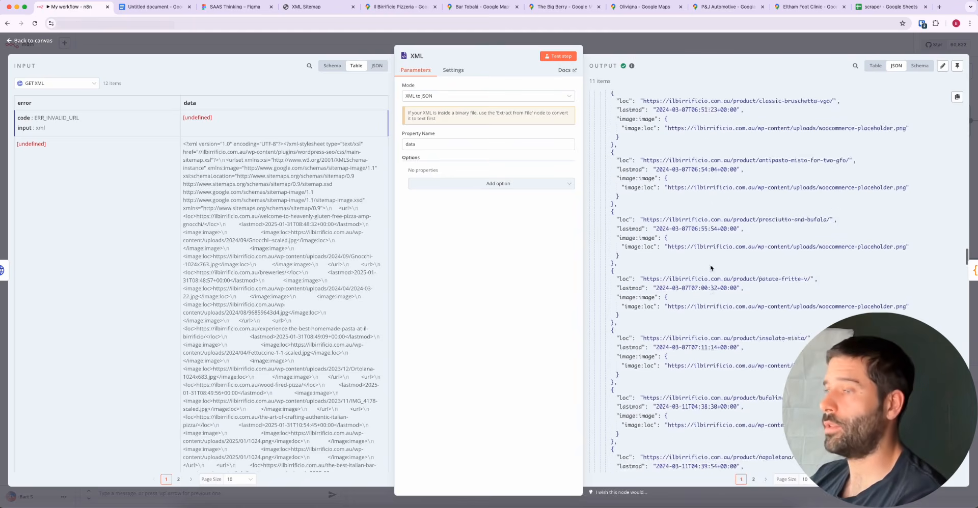
scroll(710, 265, down, 15)
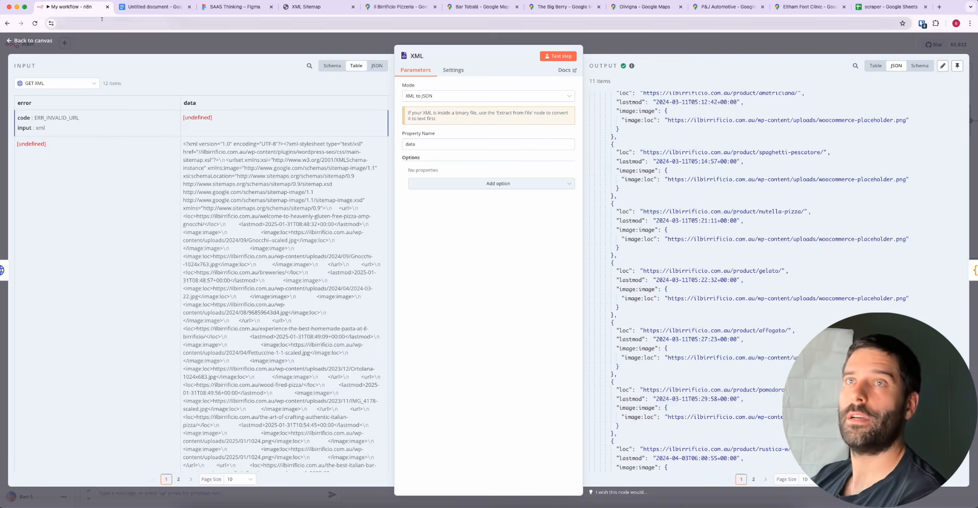
click(161, 45)
scroll(454, 189, down, 5)
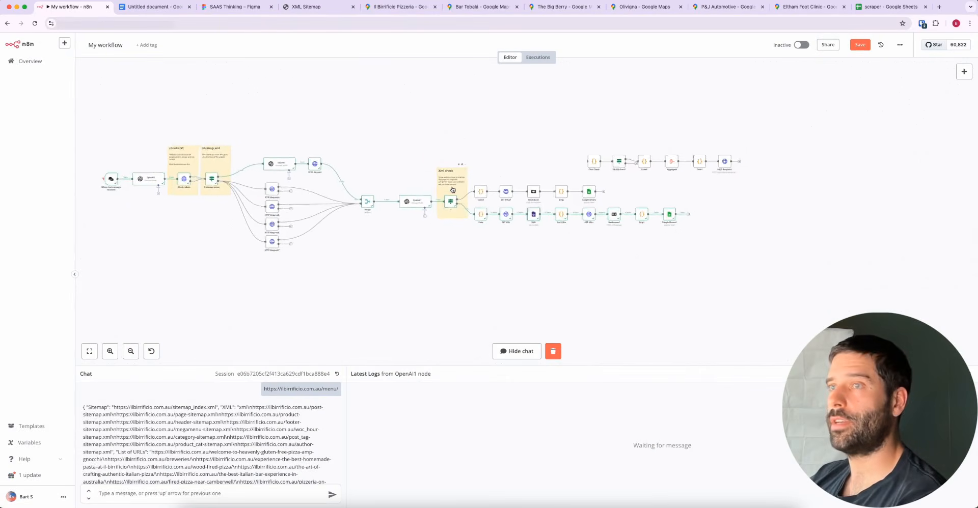
scroll(353, 183, left, 2)
scroll(353, 184, up, 3)
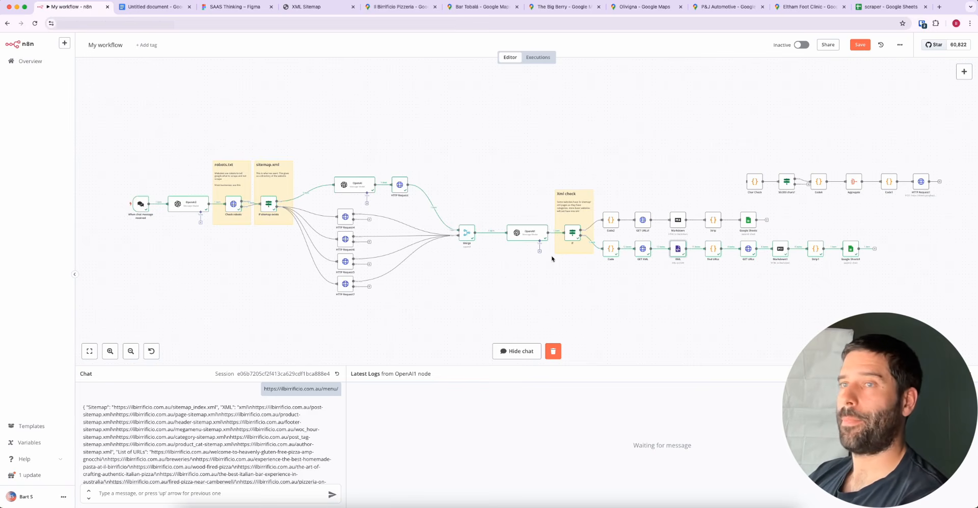
scroll(551, 259, down, 3)
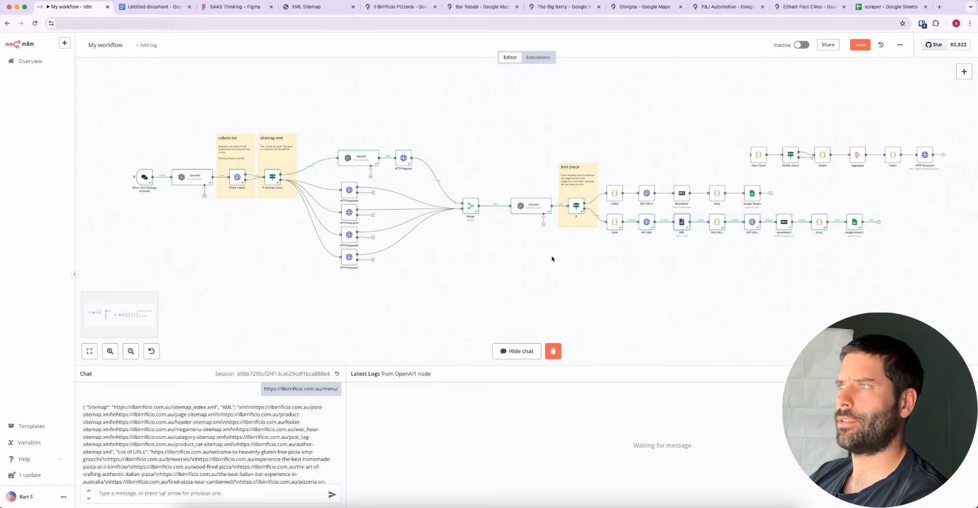
scroll(555, 256, up, 3)
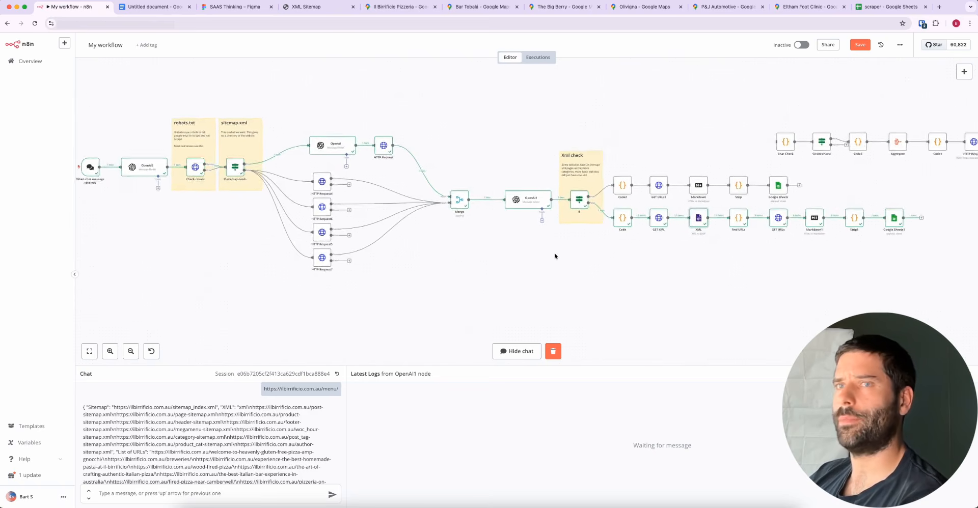
scroll(554, 256, left, 2)
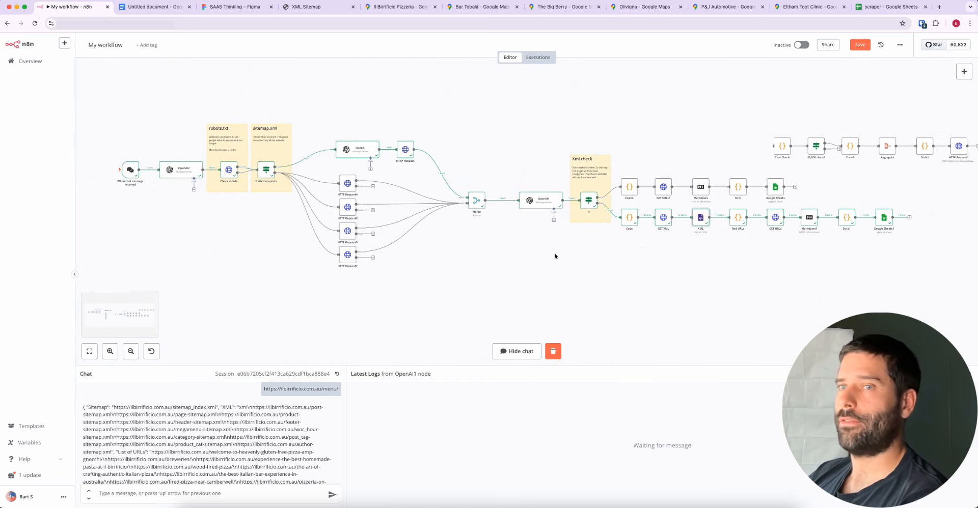